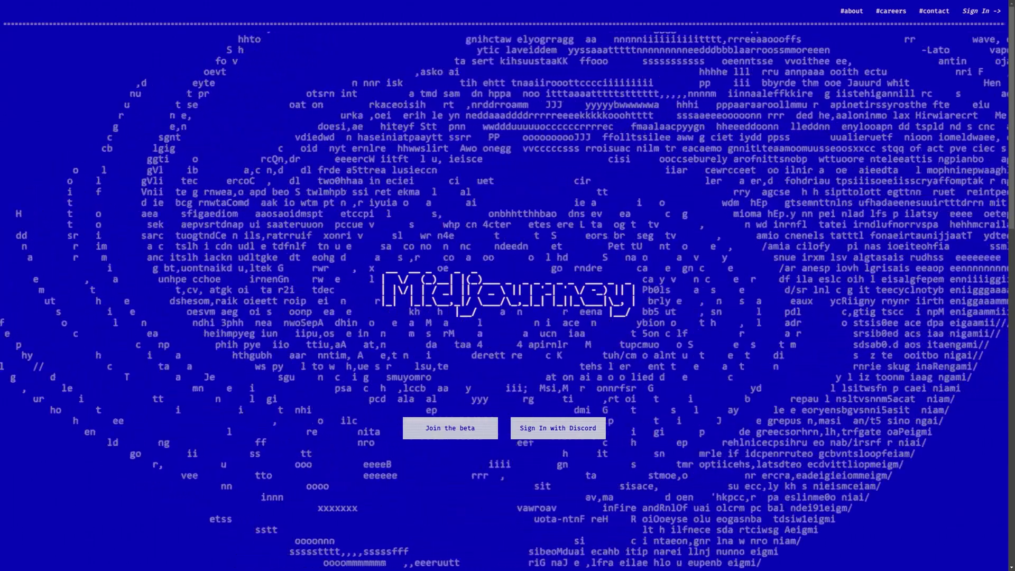
Join the Midjourney beta on Discord, then start typing /im in the newbies-7 channel.
click(446, 430)
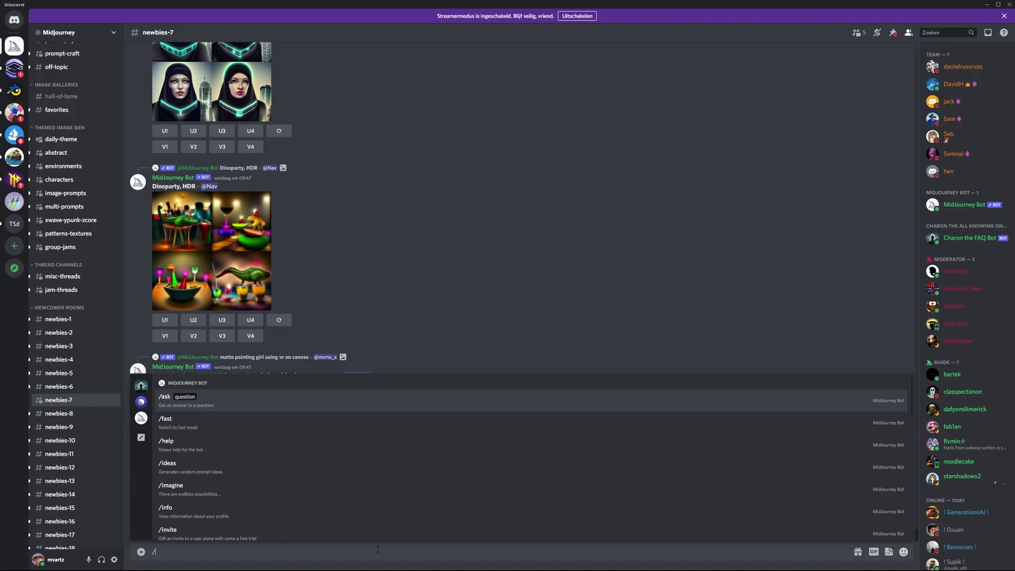
text(im)
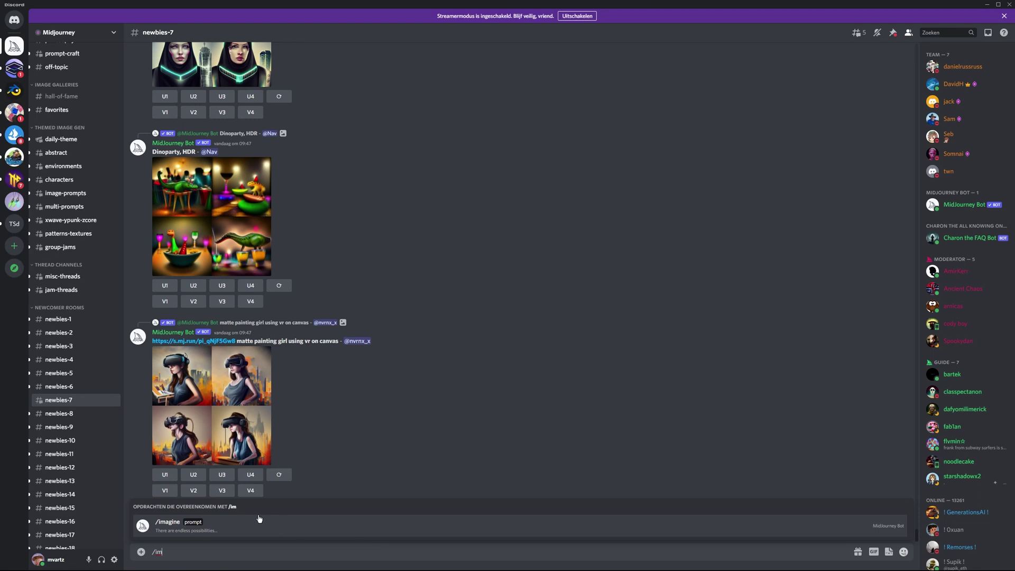
Submit the /imagine watercolour prompt of an antlered mermaid in a Hawaiian jungle river and watch it render.
click(246, 526)
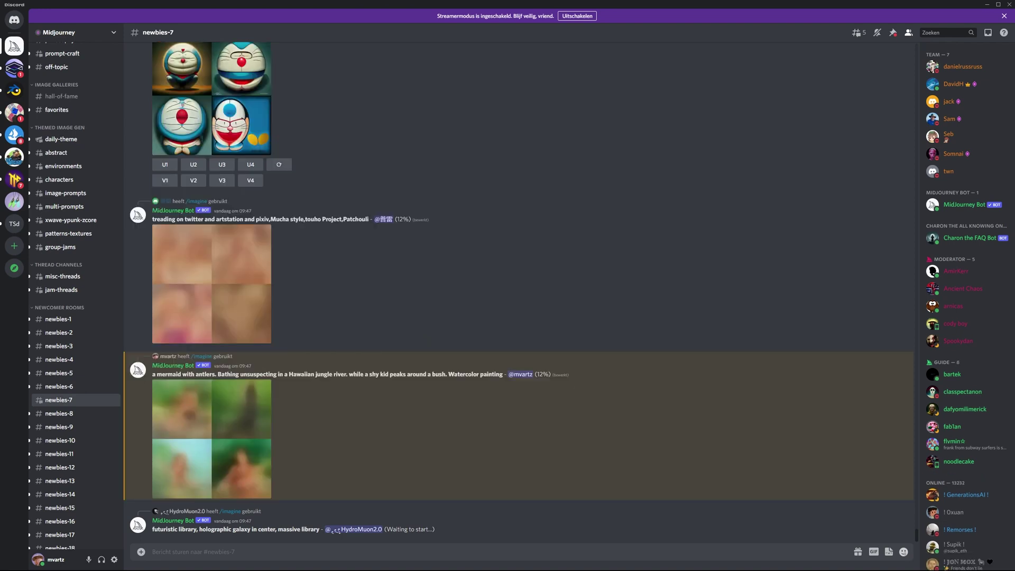
scroll(563, 327, up, 4)
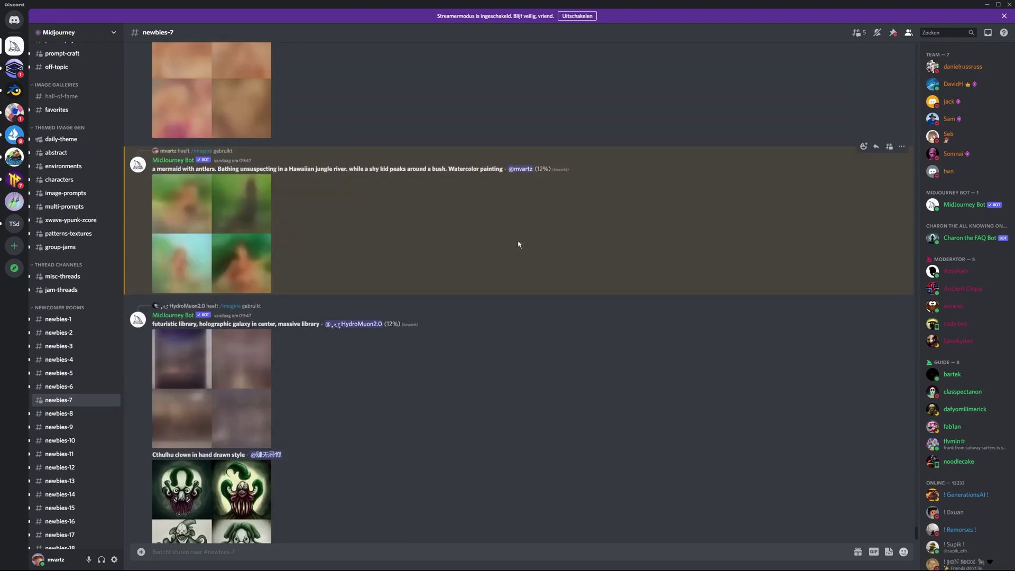
scroll(666, 354, up, 1)
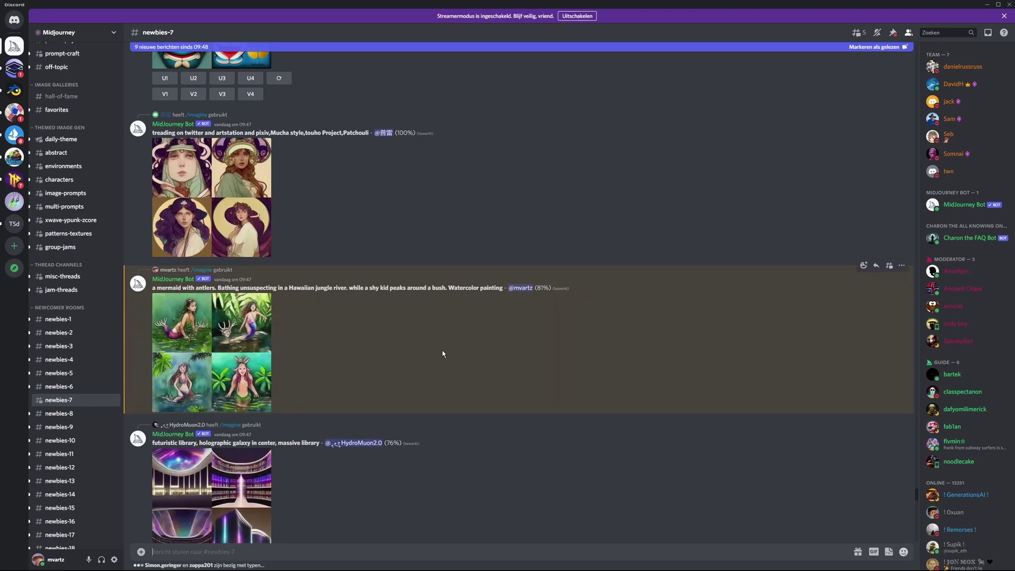
Start /imagine with the earlier mermaid prompt pasted, minus 'Watercolor painting'.
text(/imagine)
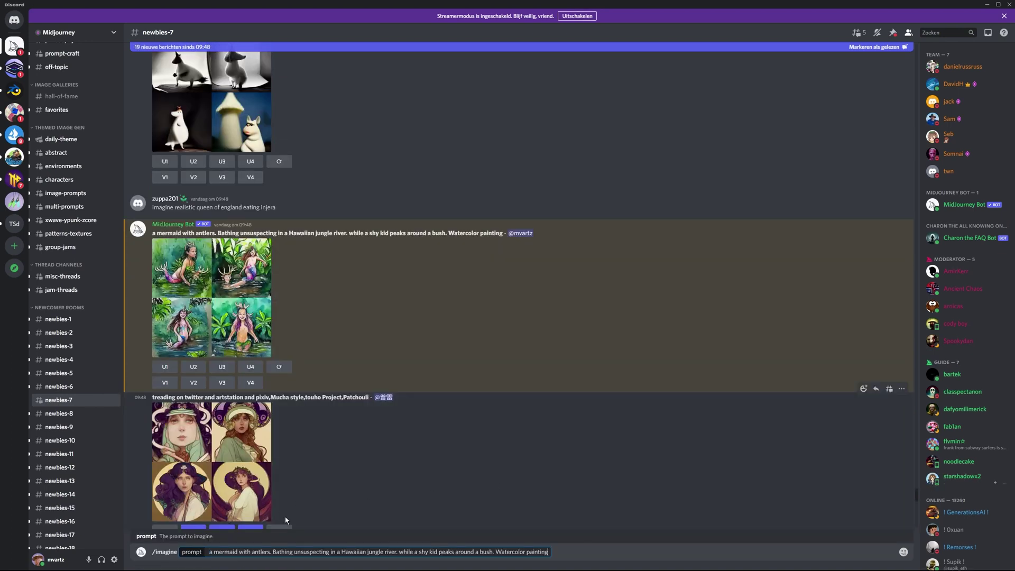
text(a mermaid with antlers. Bathing unsuspecting in a Hawaiian jungle river. while a shy kid peaks around a bush. Watercolor painting)
key(ctrl+BackSpace)
key(ctrl+BackSpace)
key(ctrl+BackSpace)
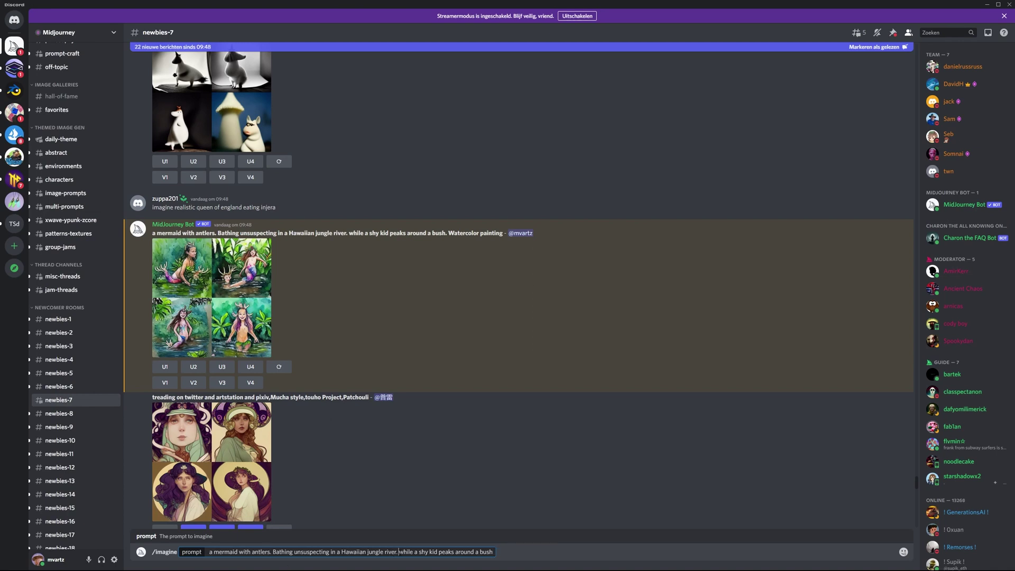
key(BackSpace)
key(BackSpace)
text(.)
End the prompt with 'in the background' instead of 'around a bush' and submit it.
key(End)
key(ctrl+shift+Left)
key(ctrl+shift+Left)
key(BackSpace)
key(ctrl+BackSpace)
text(in)
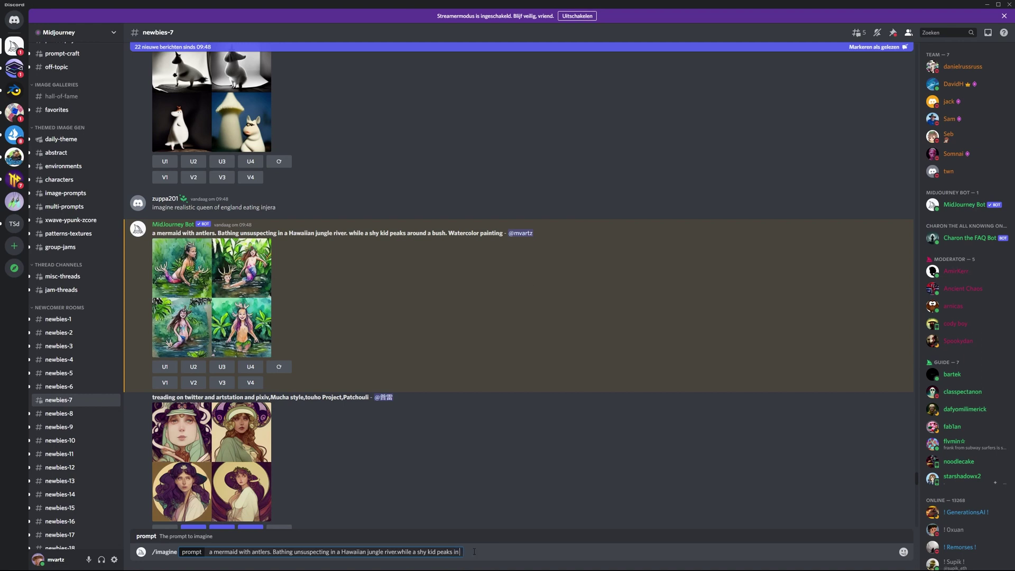
text( the backgrouy)
key(BackSpace)
text(nd)
key(Return)
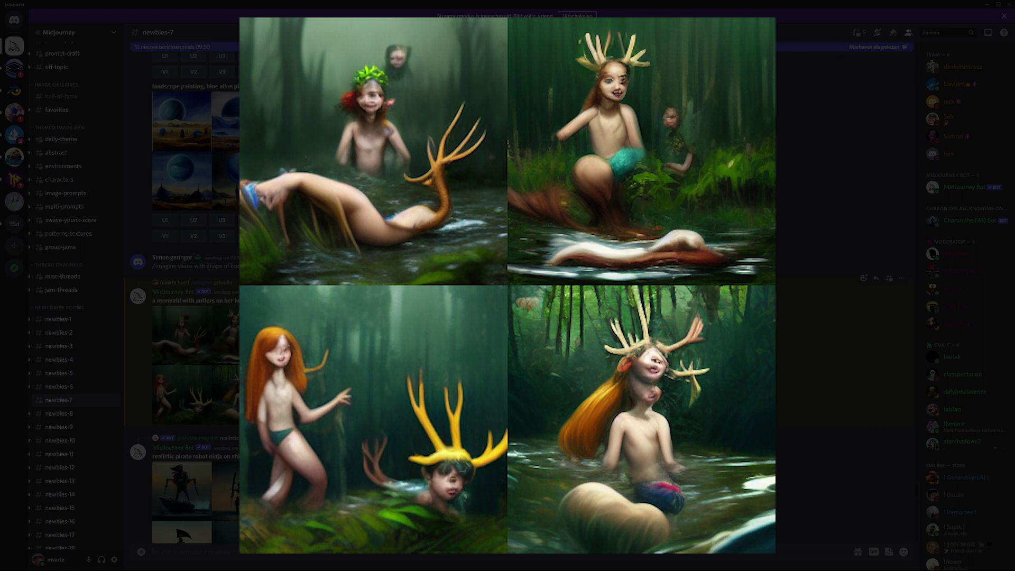
Upscale the second forest-river mermaid variant (U2) and enlarge it.
key(Escape)
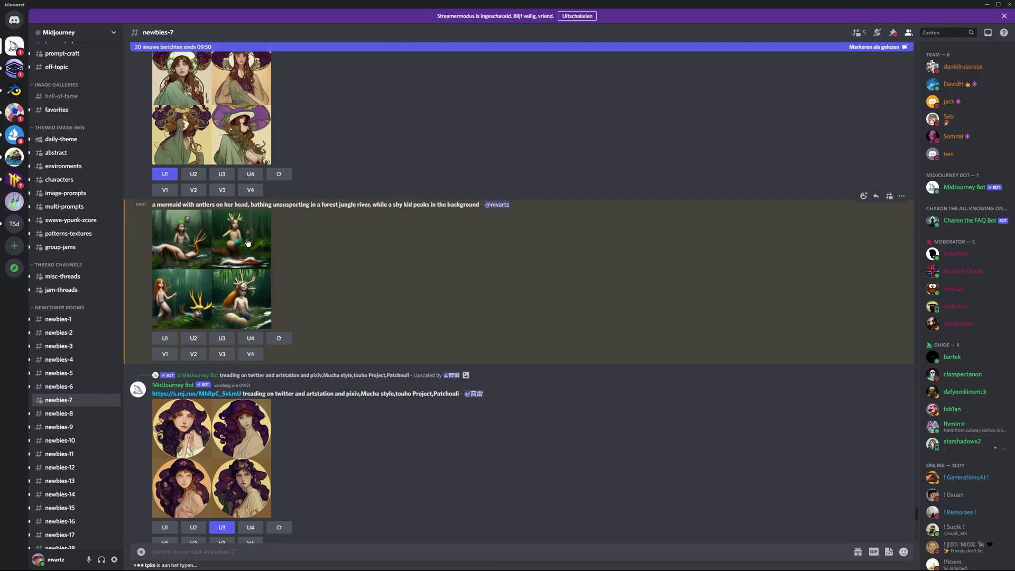
click(196, 344)
click(197, 358)
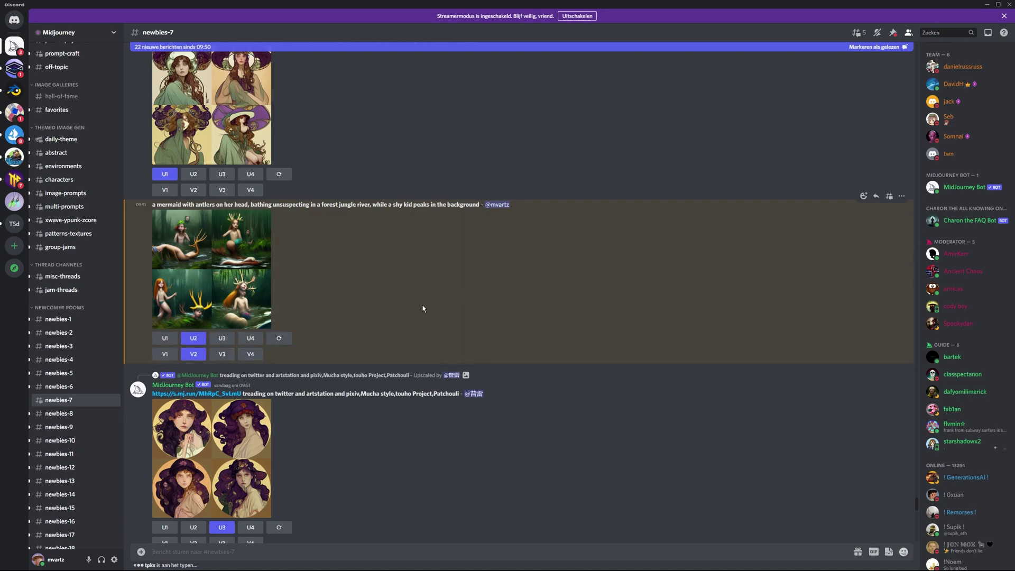
click(182, 239)
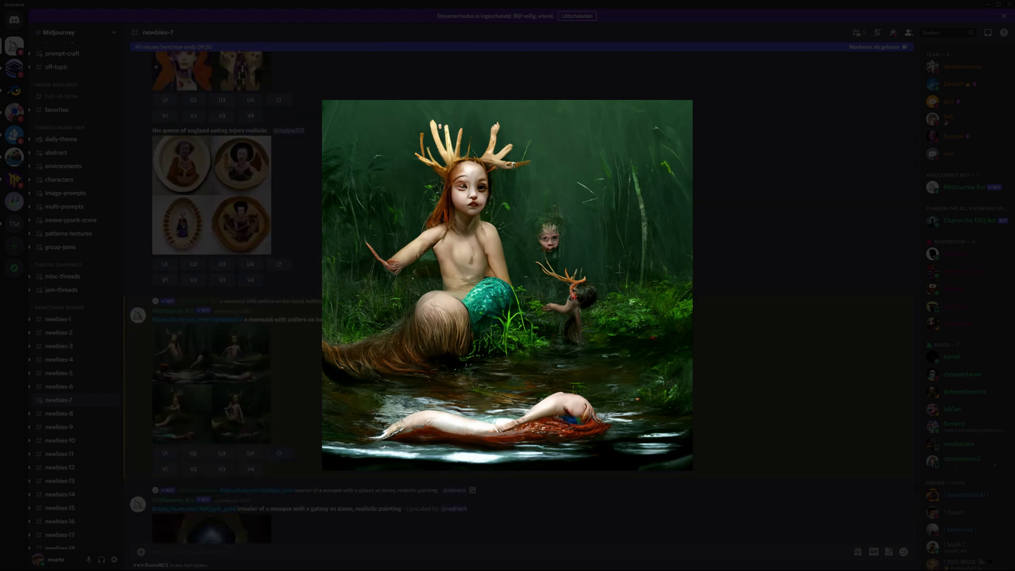
Compare the upscale with the four-image grid, then select the prompt text to reuse.
key(Right)
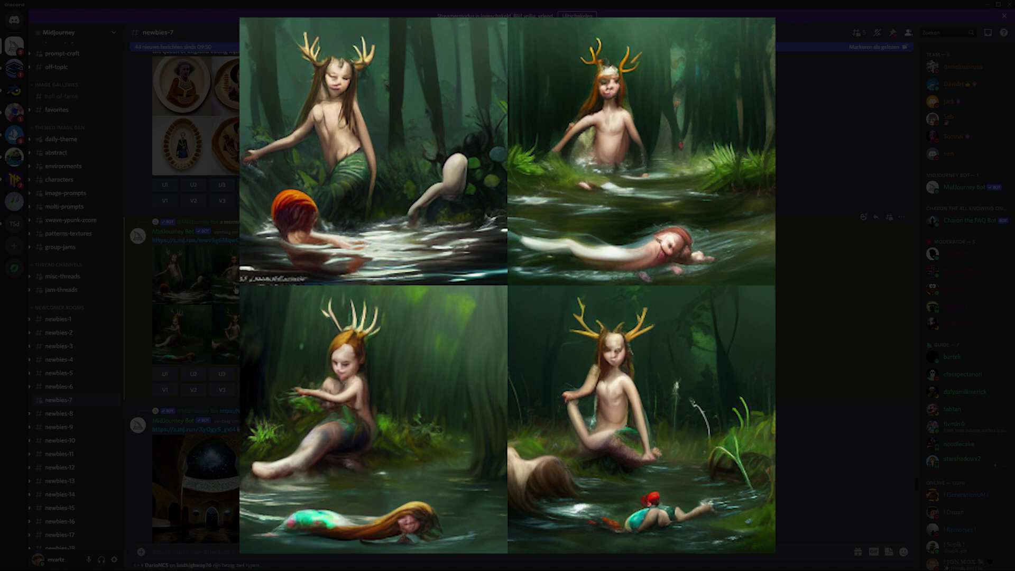
click(189, 334)
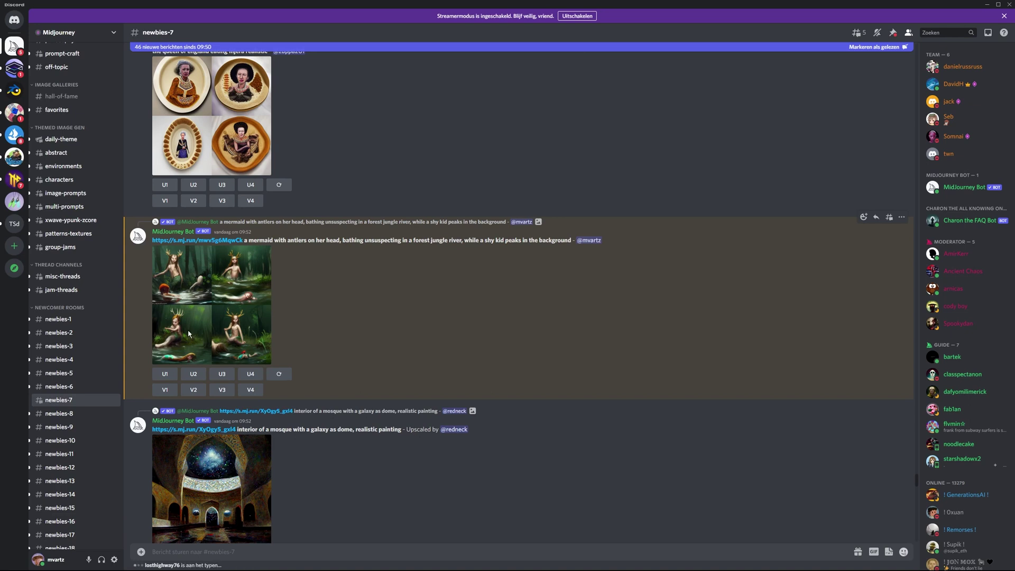
click(189, 334)
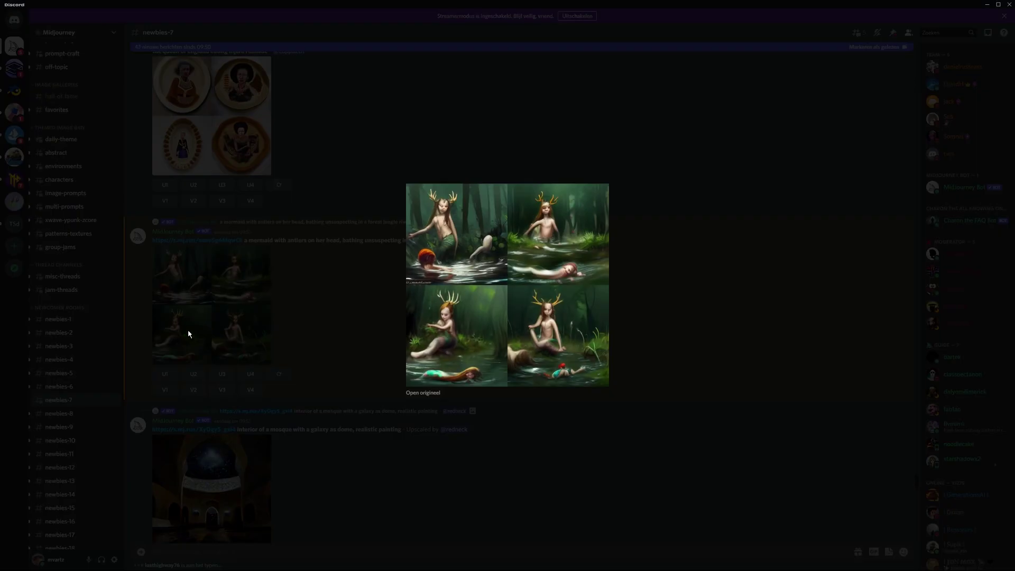
click(189, 334)
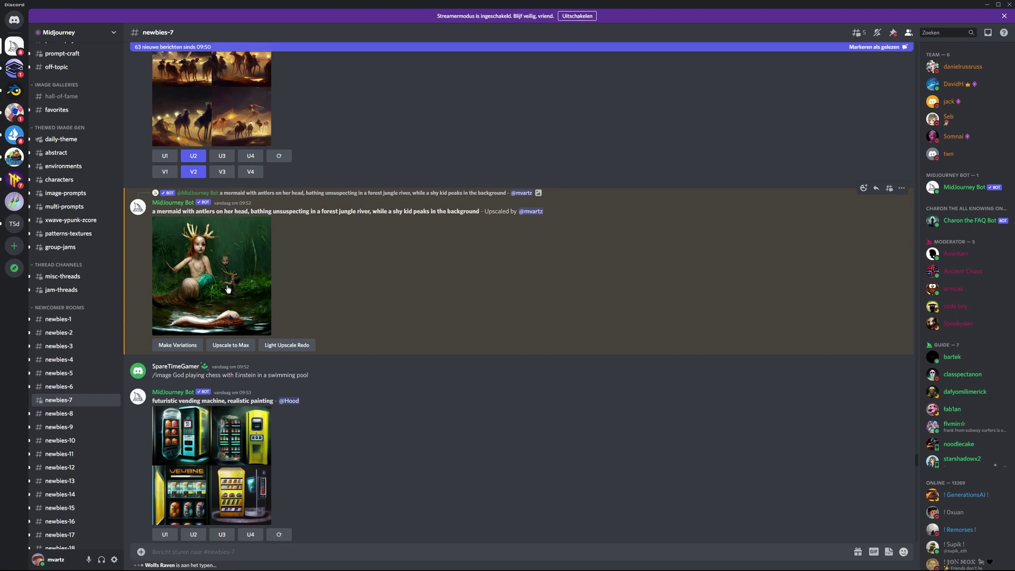
click(230, 276)
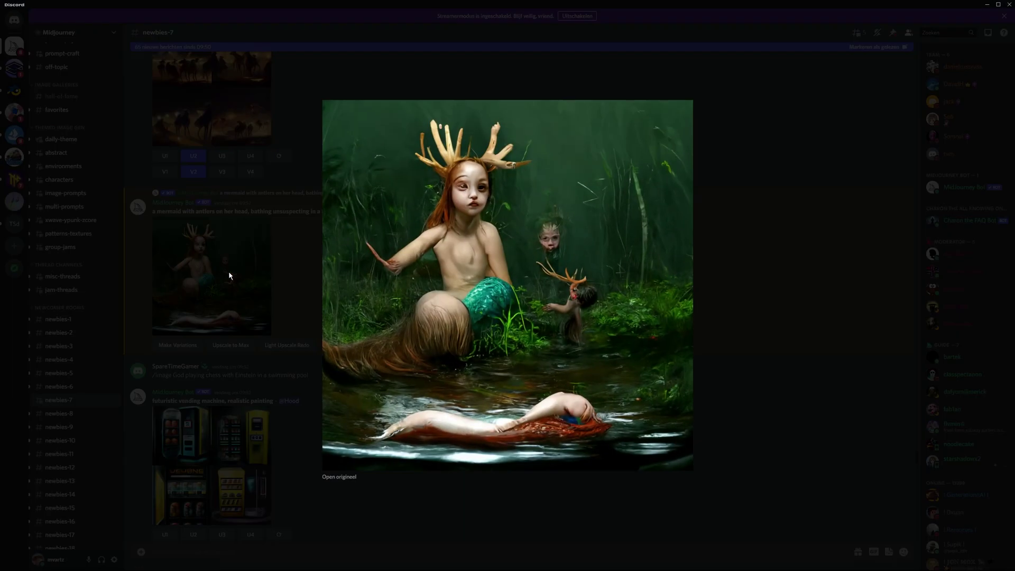
click(230, 276)
drag(242, 238, 568, 237)
key(ctrl+c)
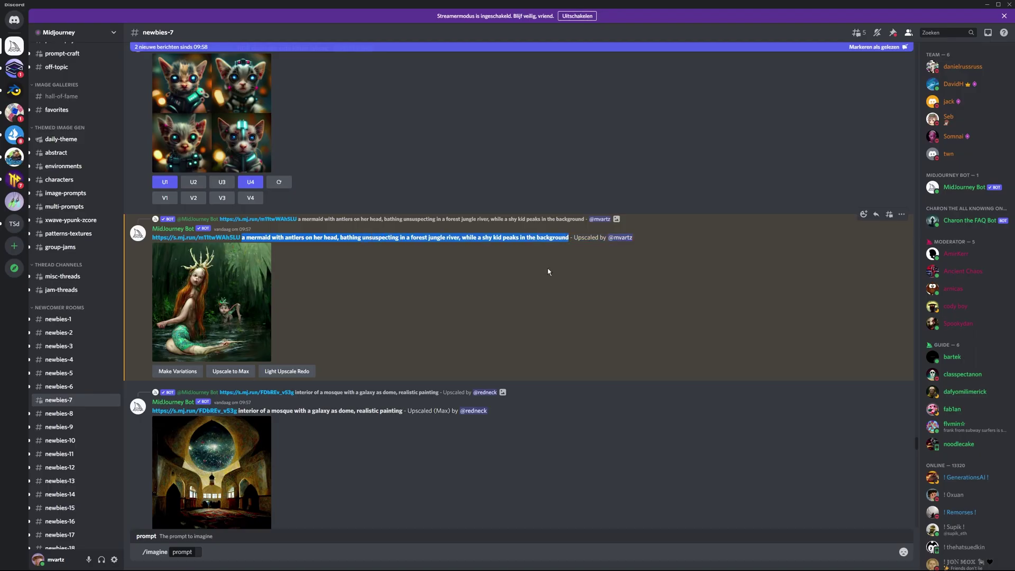
Paste the mermaid prompt into the new /imagine, drop the comma after 'head', and select 'peaks'.
click(199, 553)
key(ctrl+v)
key(BackSpace)
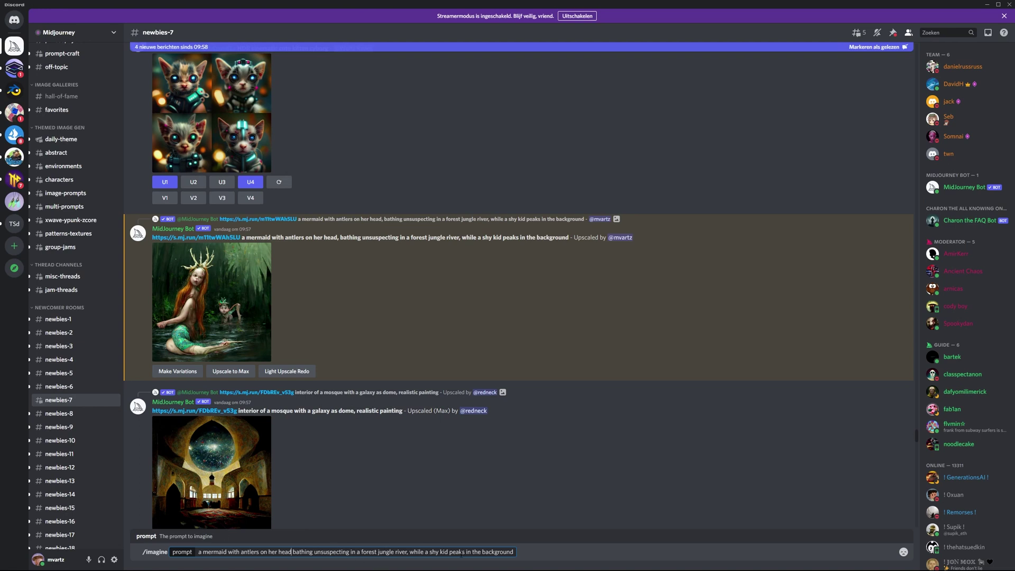
double_click(456, 553)
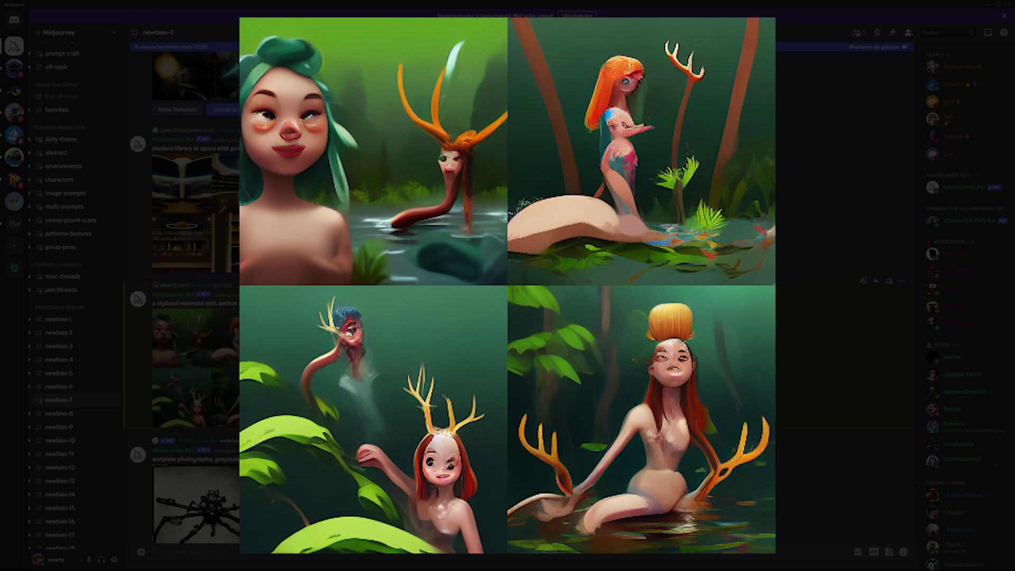
Upscale the first stylized variant (U1) and compare the green- and red-haired upscales enlarged.
key(Escape)
click(164, 375)
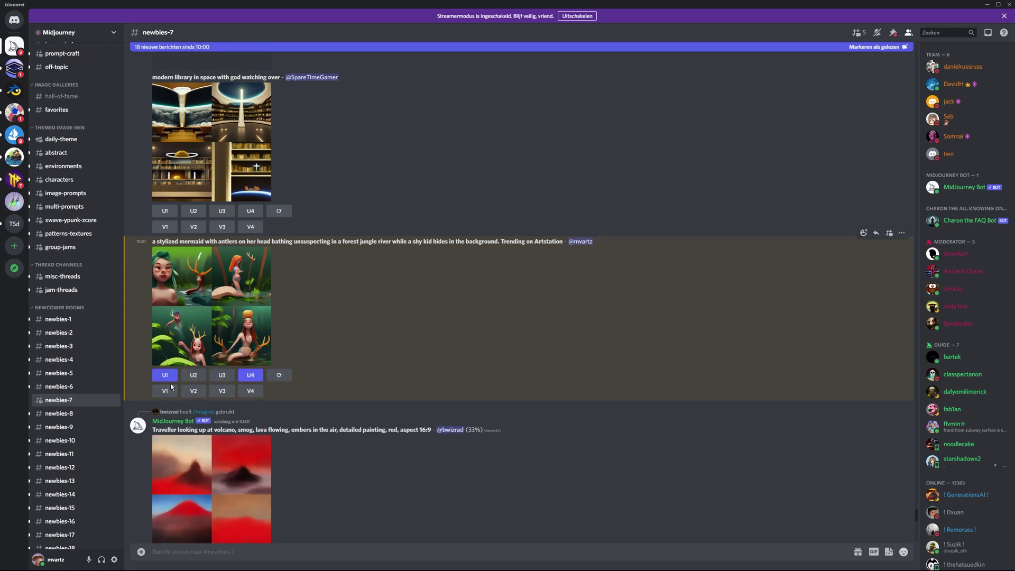
click(185, 397)
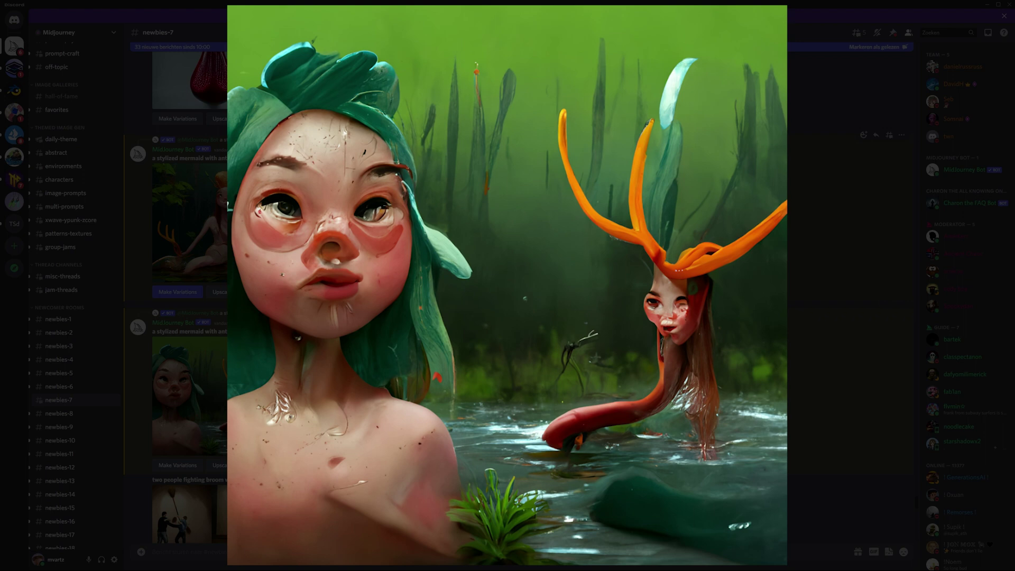
key(Left)
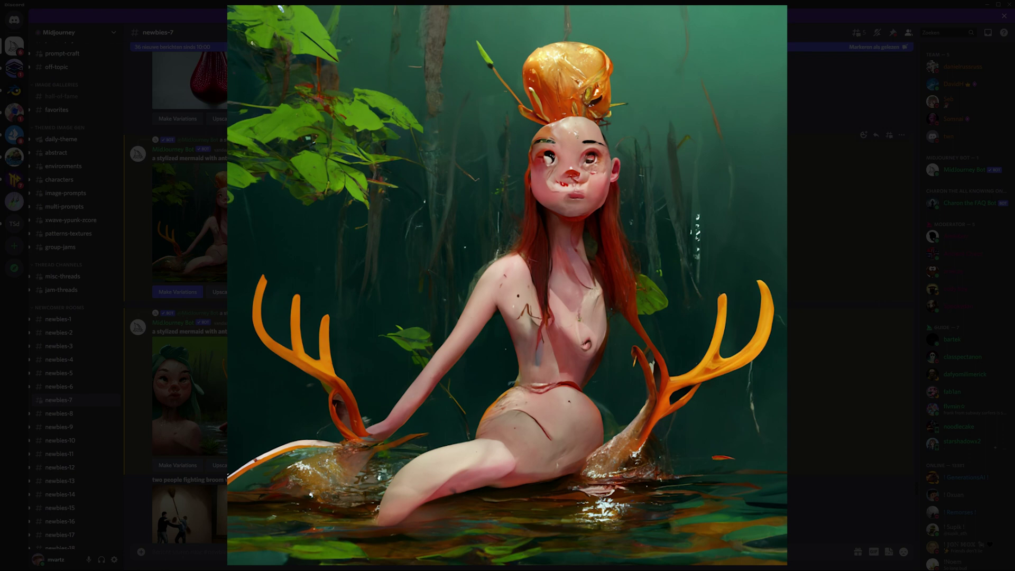
key(Escape)
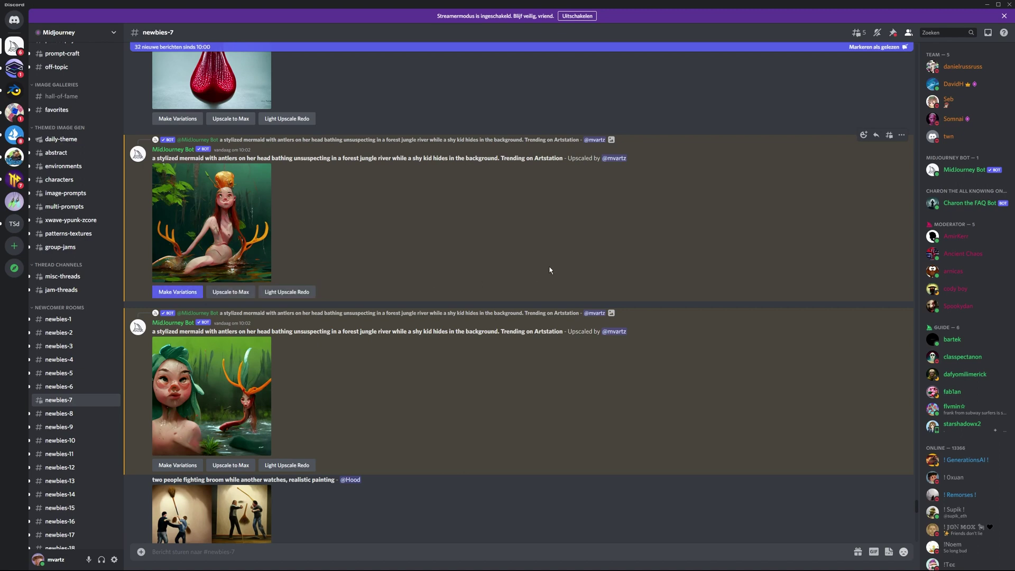
Flip between the variations grid and its bottom-left and bottom-right upscales in the viewer.
click(235, 317)
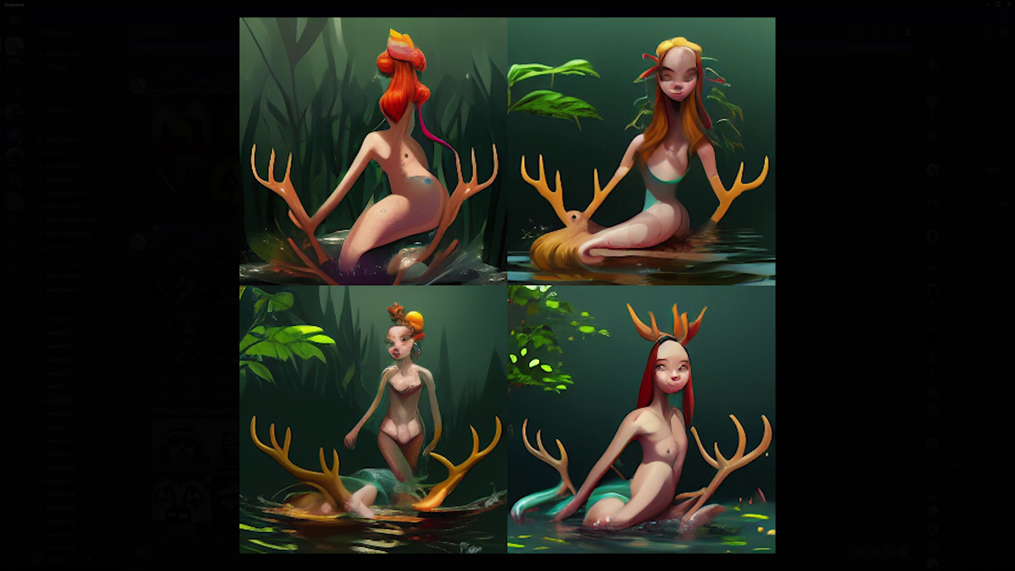
key(Right)
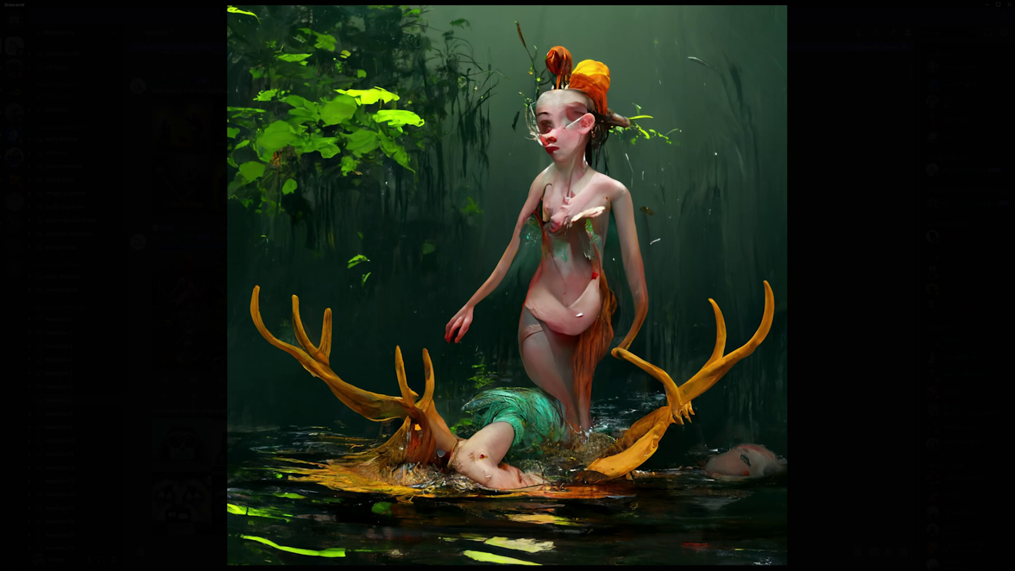
key(Left)
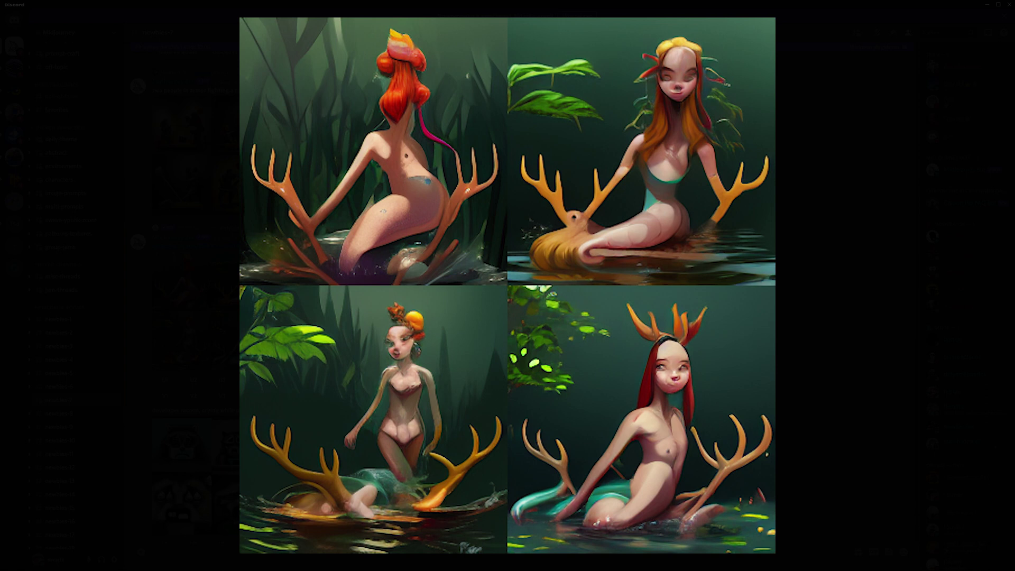
key(Right)
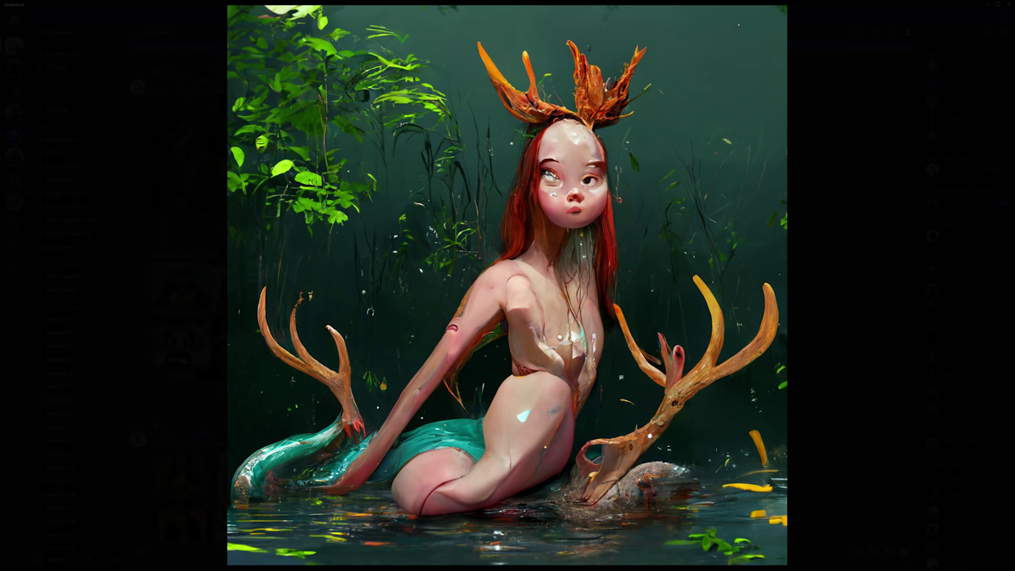
key(Escape)
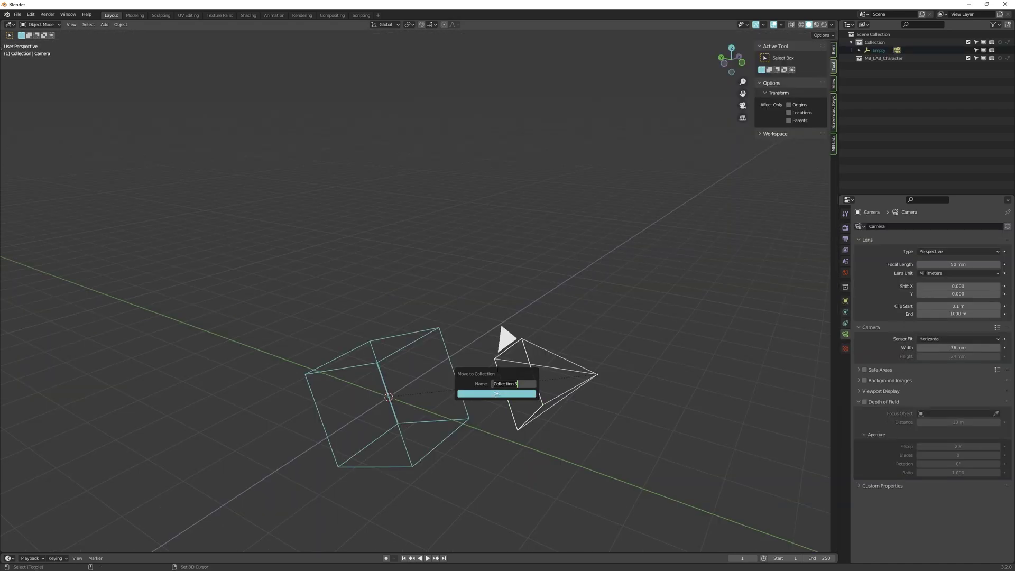
Name the new collection 'Cam' and rename the empty to CTRL.
text(Camera)
key(Return)
click(424, 358)
click(875, 64)
double_click(876, 65)
text(CTRL)
key(Return)
click(483, 334)
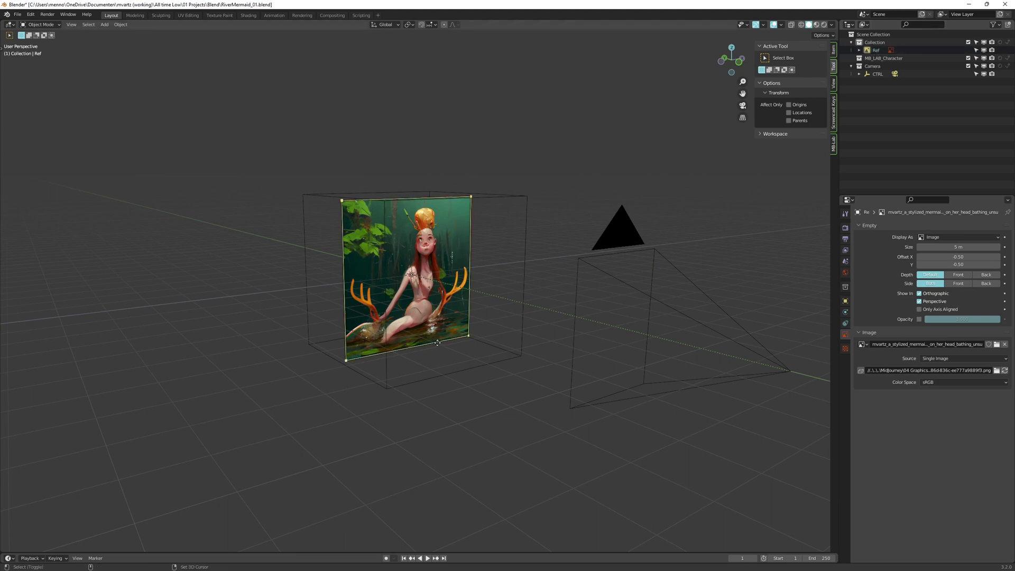
Add a plane and scale it 10 times larger in Edit Mode.
key(shift+a)
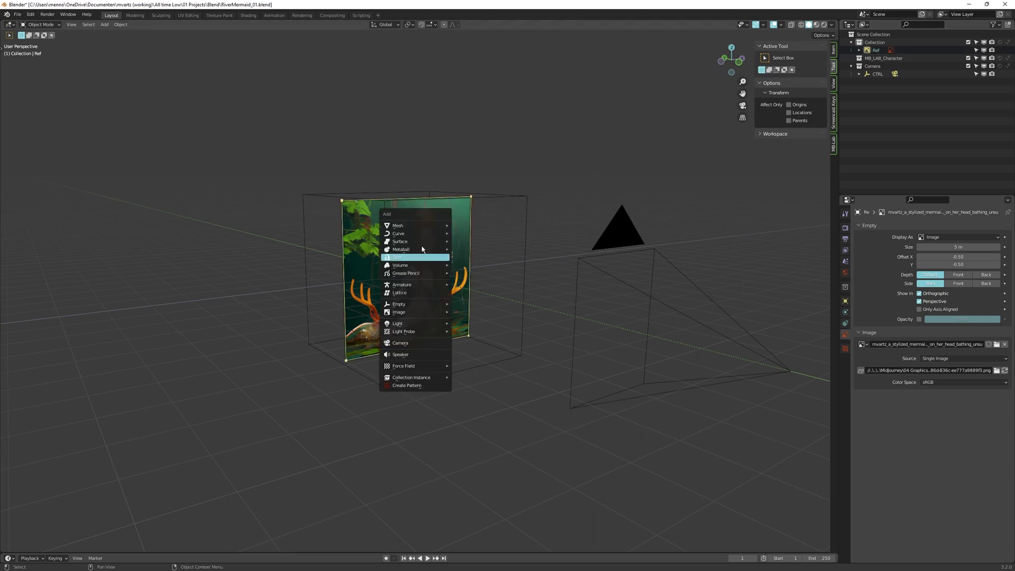
mouse_move(434, 227)
click(468, 227)
key(ctrl+Tab)
click(498, 283)
text(s10)
key(Return)
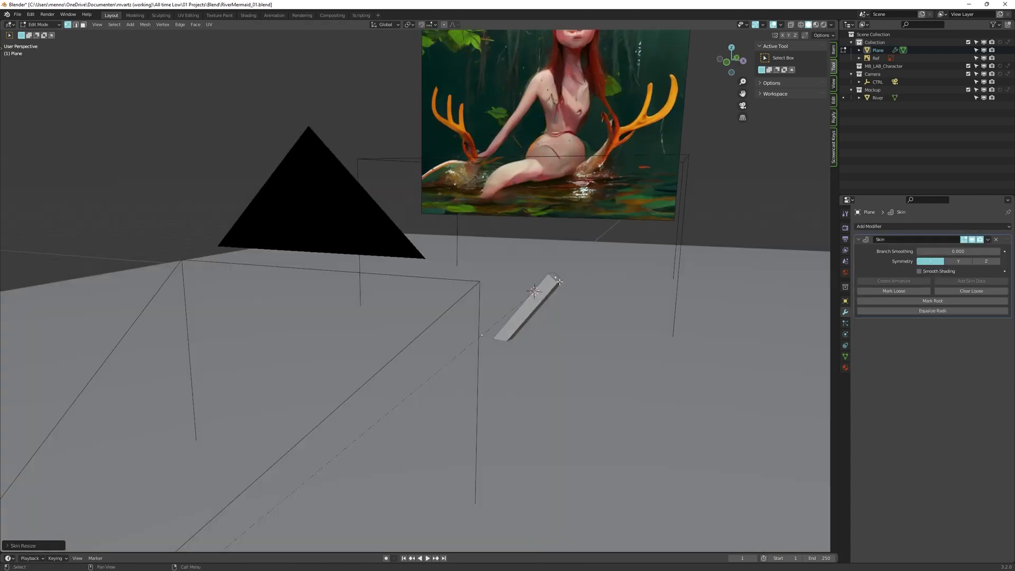
Extend the antler path with three new segments and subdivide the edge between two vertices.
ctrl+right_click(623, 283)
ctrl+right_click(646, 249)
ctrl+right_click(650, 215)
key(shift+z)
click(562, 289)
shift+click(632, 281)
right_click(602, 348)
click(601, 348)
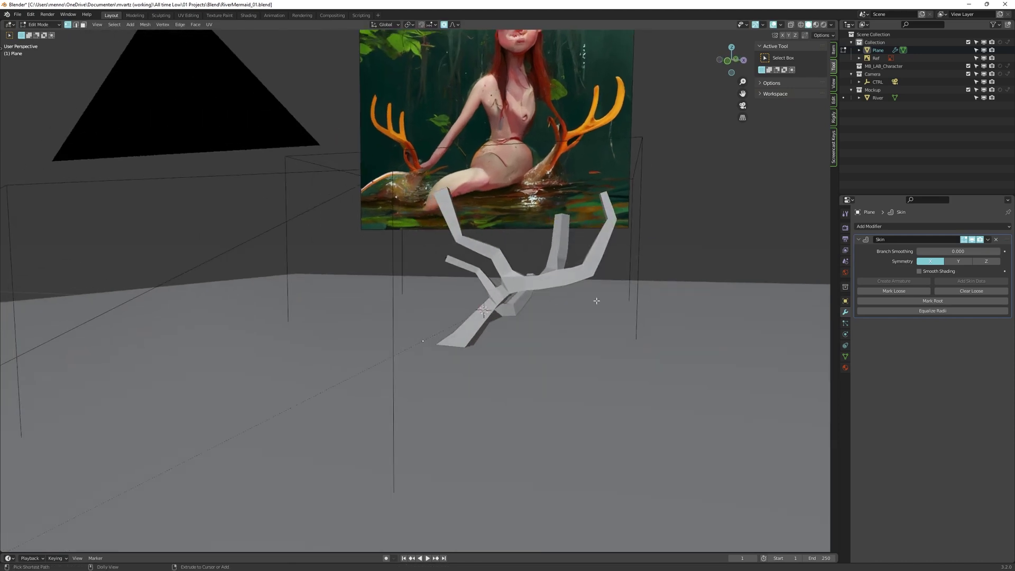
key(shift+z)
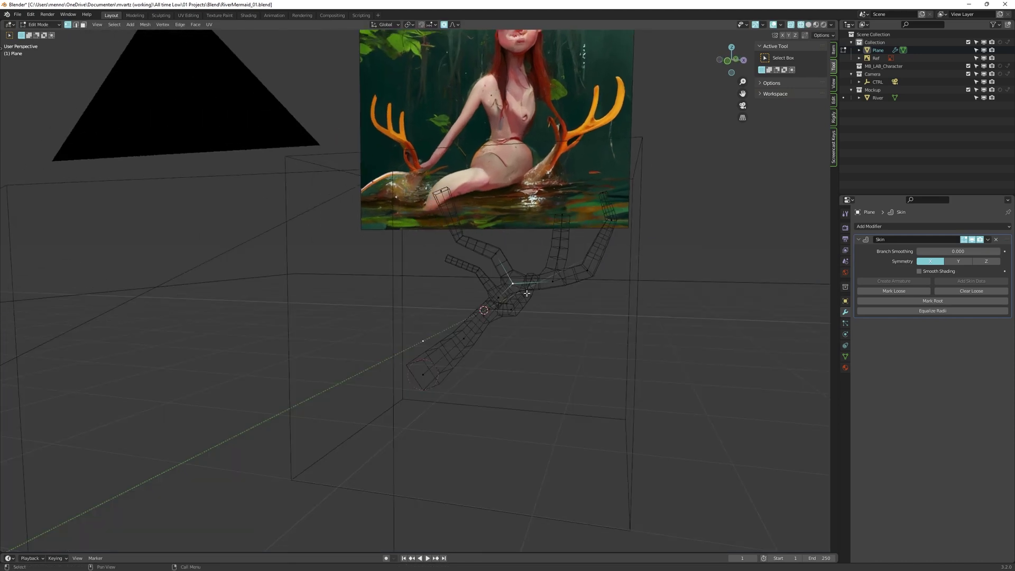
Thicken the skin at the selected antler vertices.
key(ctrl+a)
click(596, 287)
key(shift+z)
mouse_move(596, 288)
middle_down()
mouse_move(404, 263)
mouse_move(687, 265)
middle_up()
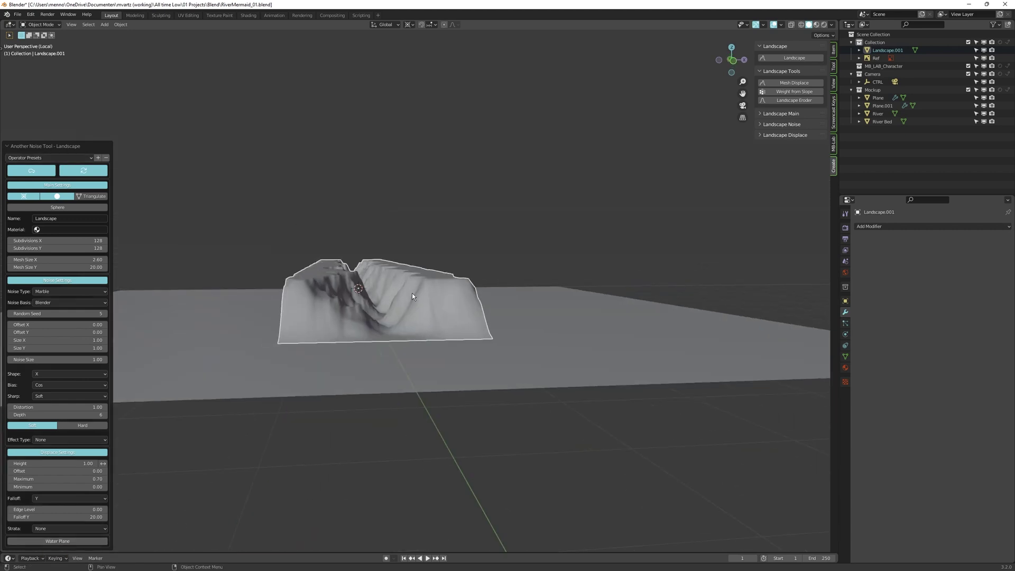
Move the landscape along Z and flatten it vertically.
key(g)
key(z)
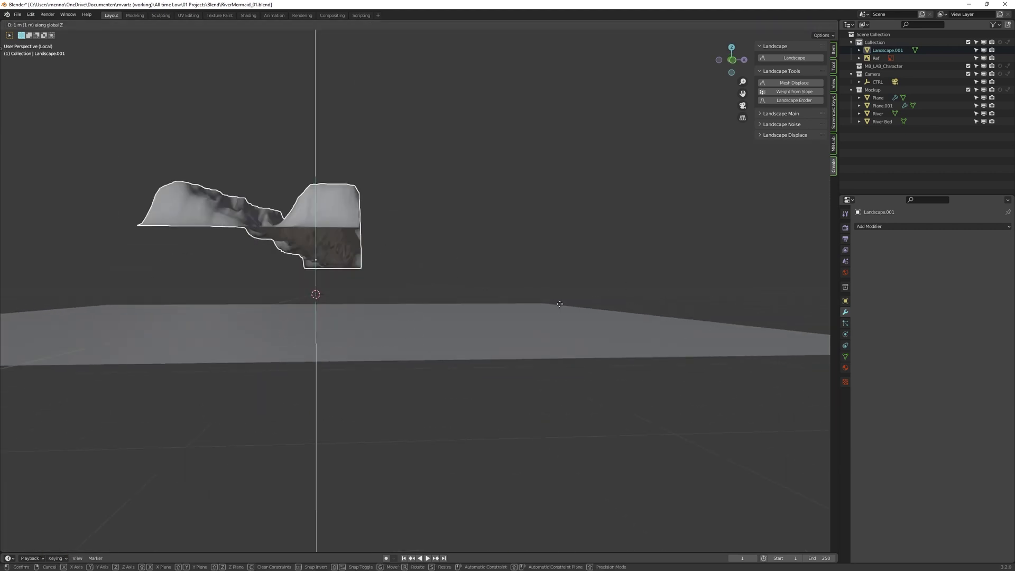
click(557, 304)
middle_drag(493, 316, 385, 394)
key(s)
key(z)
click(483, 351)
Rename Landscape.003, typing 'rIVE' as the new river name.
key(s)
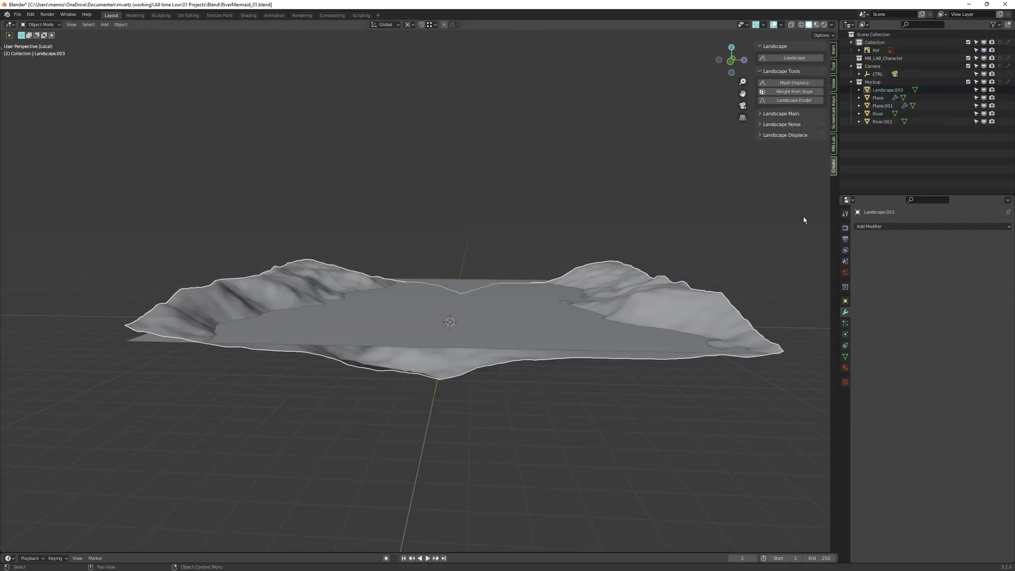
double_click(885, 90)
text(rIVE)
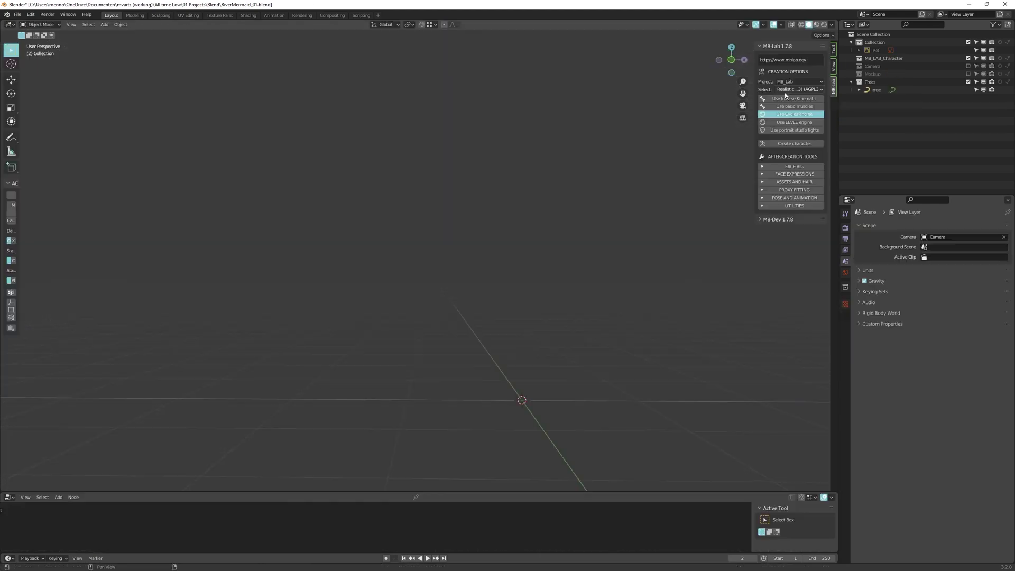
Create an Afro female character and set its Head size morph to 1.000.
click(799, 89)
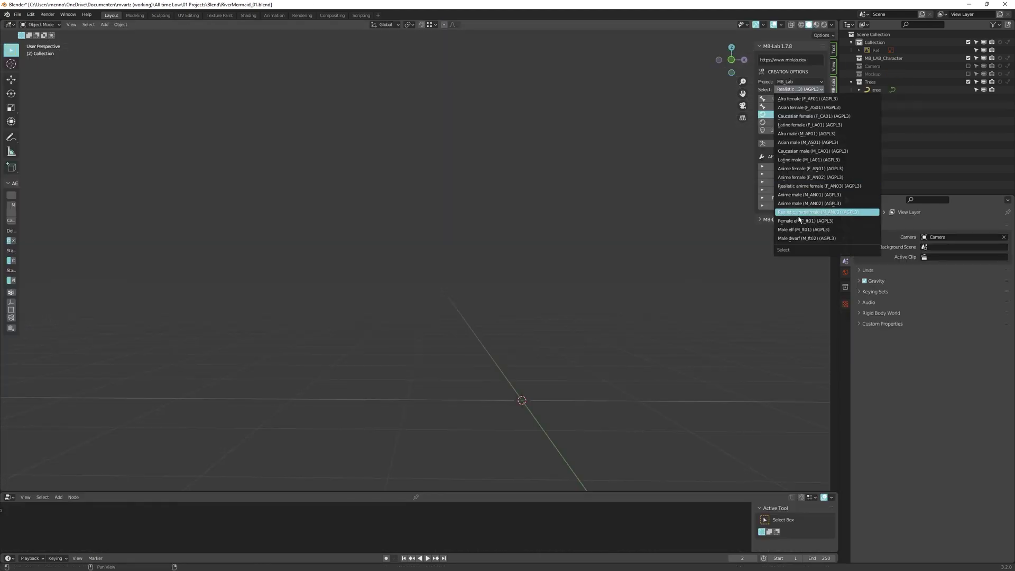
click(799, 99)
click(790, 144)
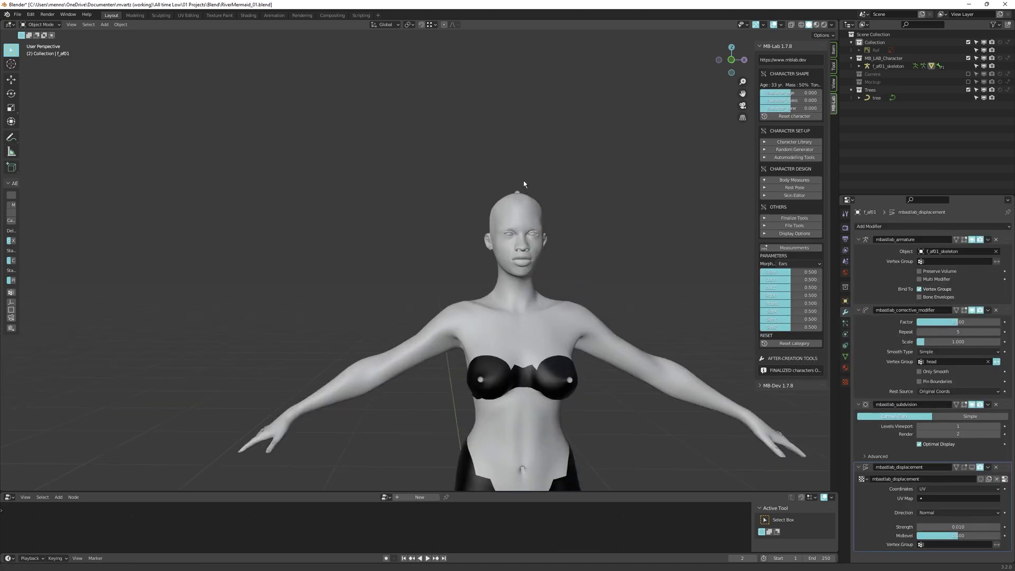
click(800, 263)
click(845, 299)
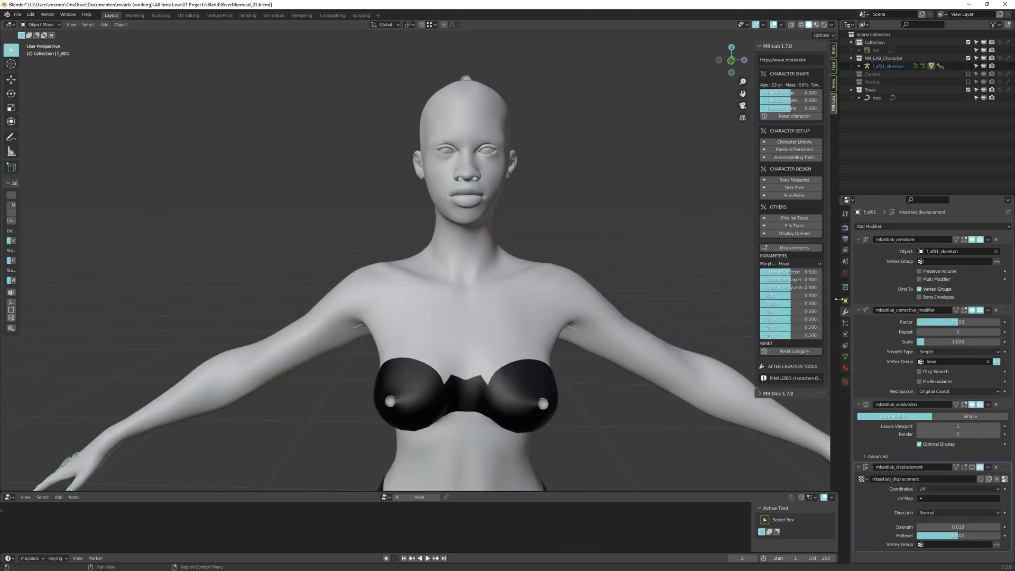
drag(793, 311, 897, 321)
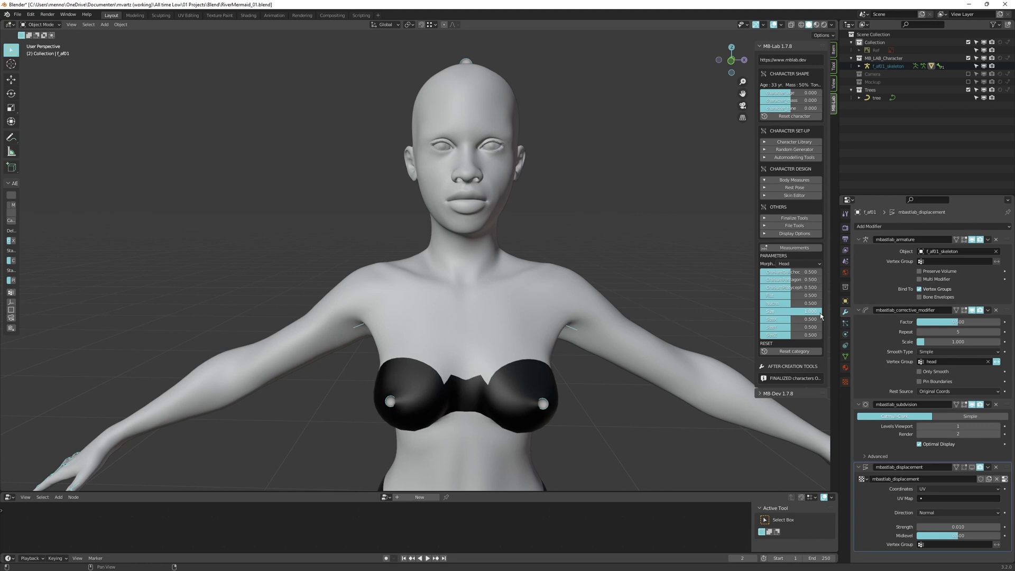
Enlarge the character's eyes and make the ears rounder and taller.
click(800, 264)
click(845, 284)
drag(809, 358, 823, 360)
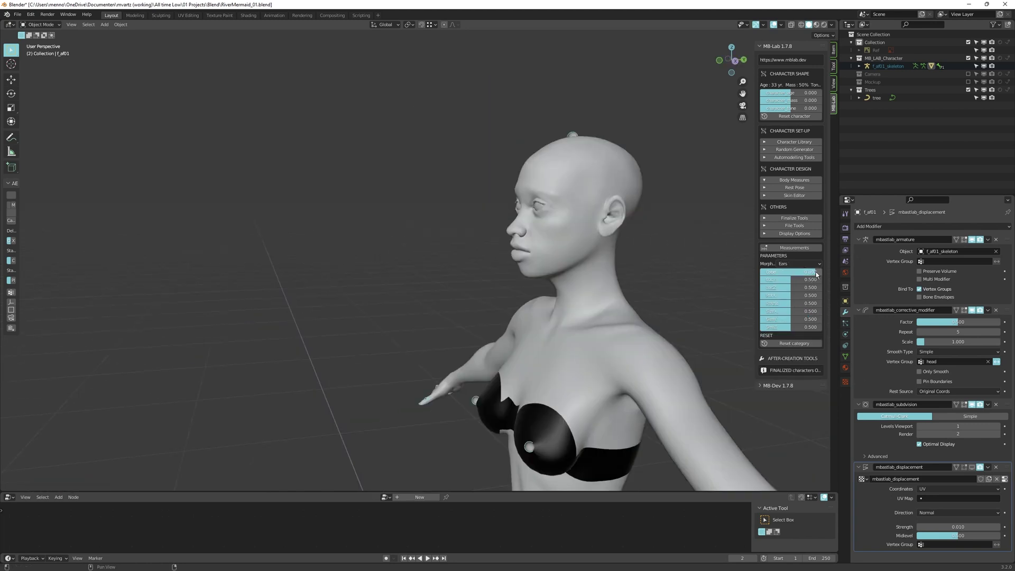
middle_drag(572, 265, 614, 271)
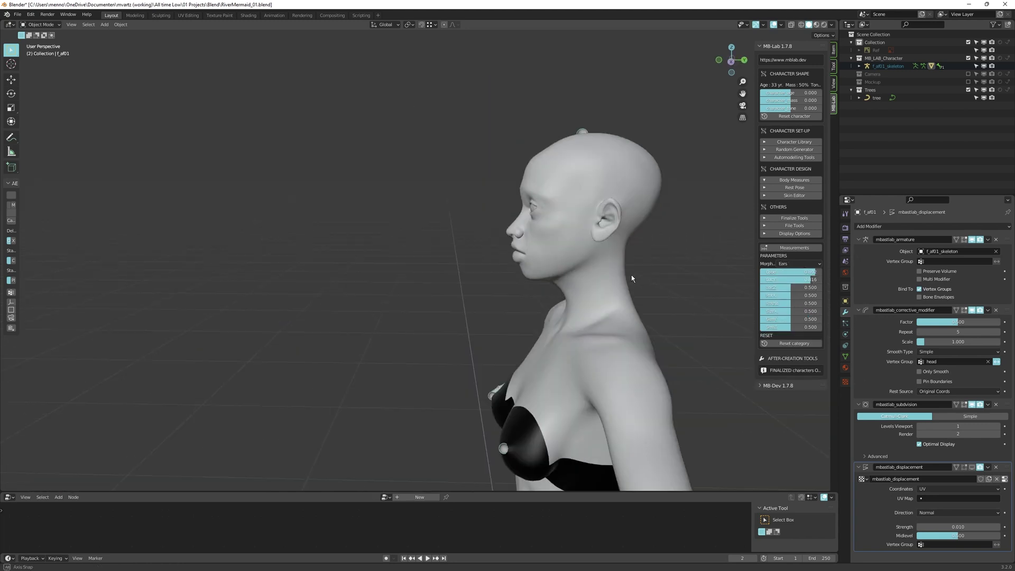
drag(791, 303, 807, 303)
drag(792, 327, 799, 327)
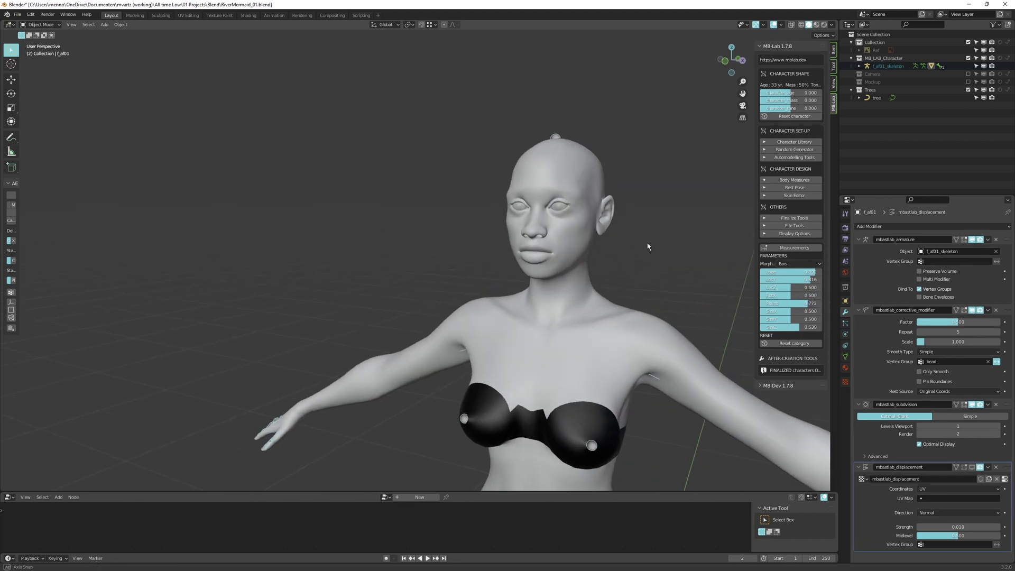
middle_drag(648, 247, 669, 226)
Adjust the eyebrow morphs and lengthen the skull to CraniumDolichoc 0.152.
click(799, 263)
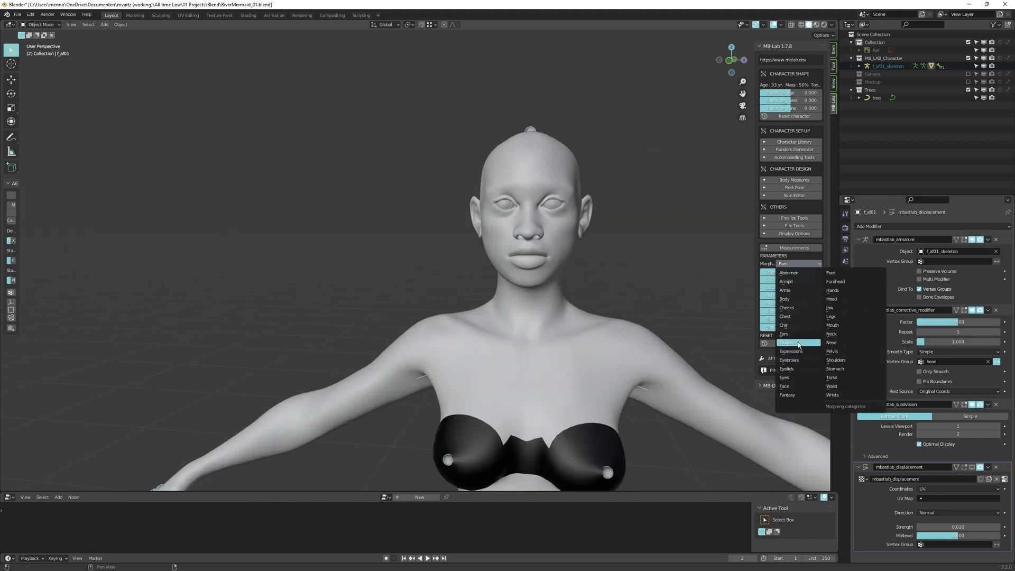
click(789, 360)
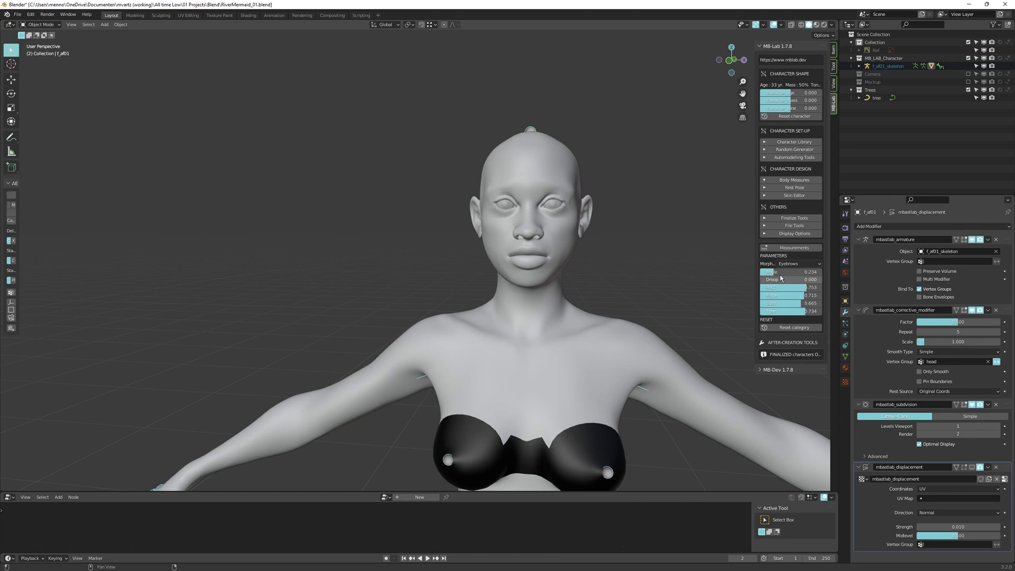
key(KP_3)
click(799, 264)
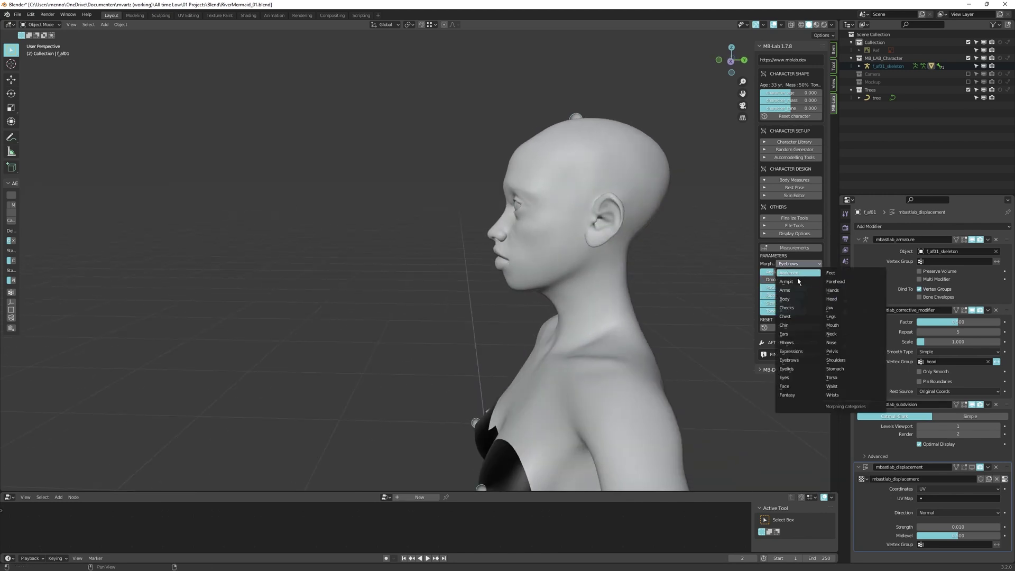
click(832, 299)
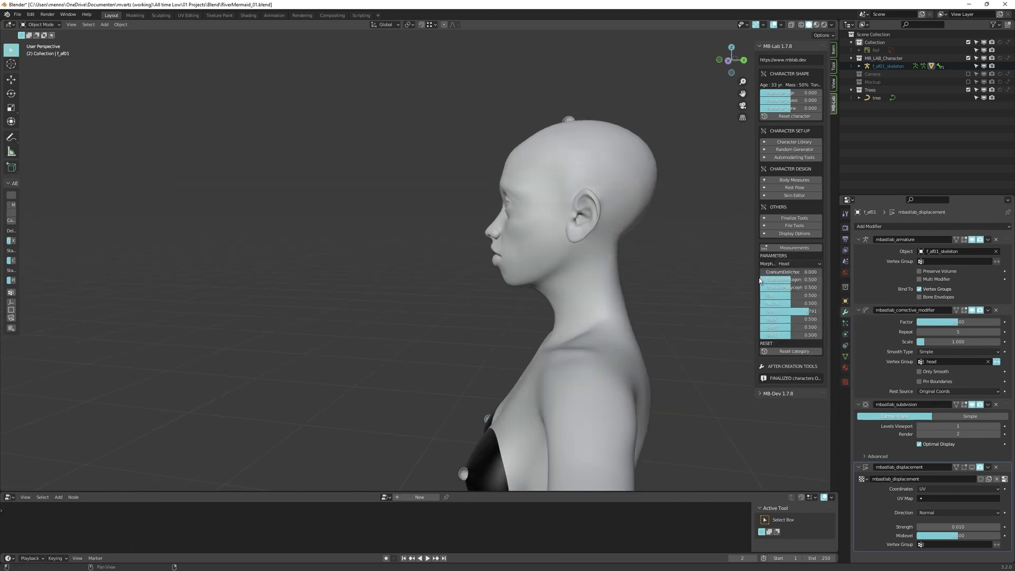
mouse_move(762, 275)
mouse_down()
mouse_move(773, 275)
mouse_move(767, 290)
mouse_move(772, 275)
mouse_up()
key(KP_1)
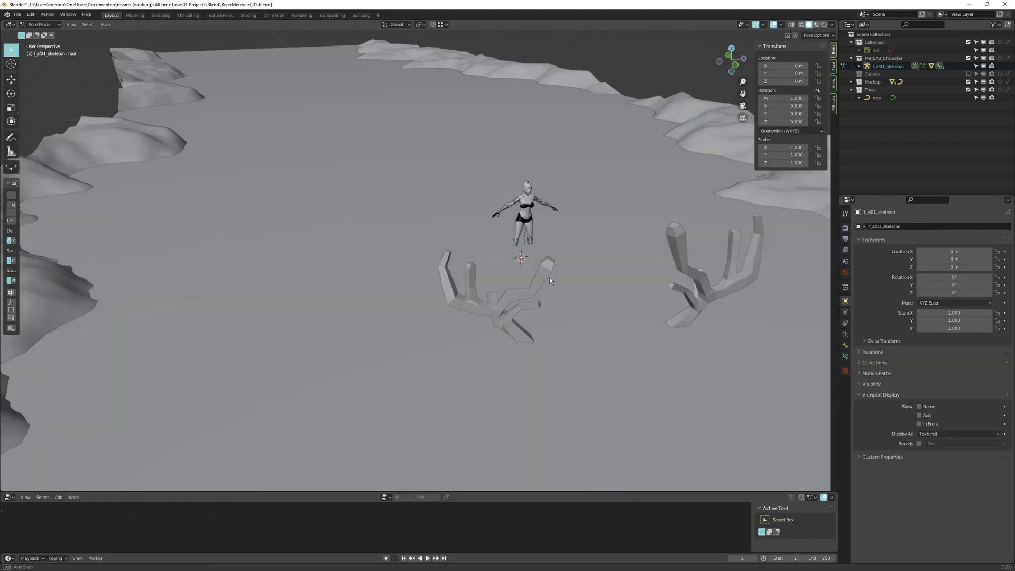
Move the character's root bone along Y to place her in the river.
key(g)
key(y)
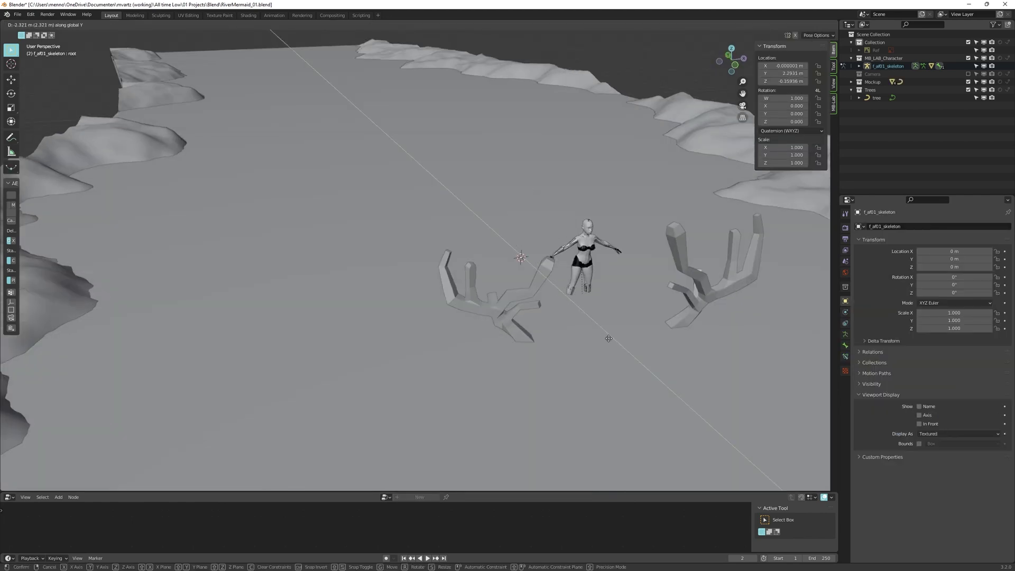
click(652, 372)
middle_drag(652, 371, 668, 325)
In Object Mode, scale the Antler object to 0.524 and lift it 0.21 m.
key(ctrl+Tab)
click(518, 309)
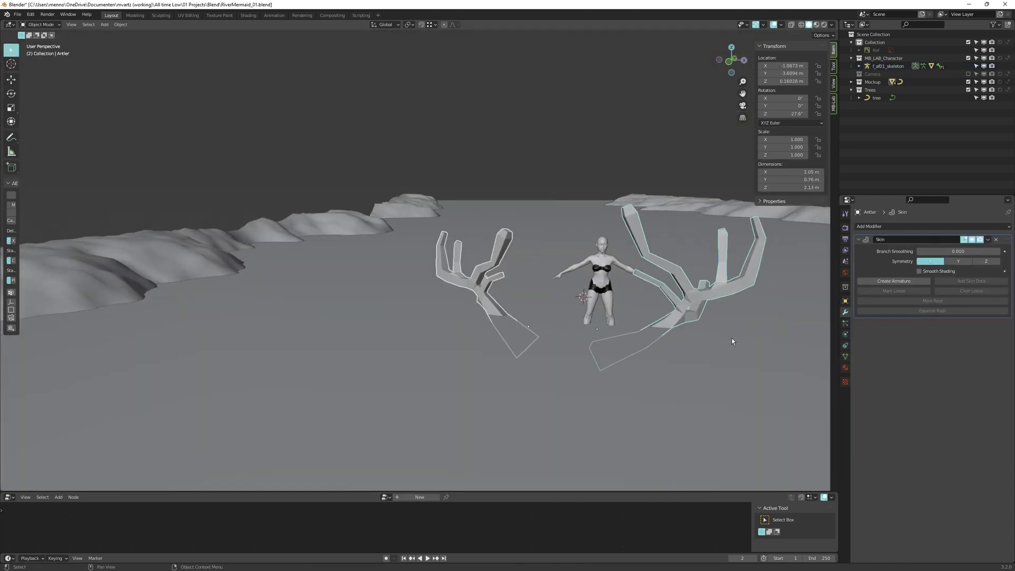
key(s)
click(656, 346)
middle_drag(656, 346, 637, 323)
key(g)
key(z)
click(635, 302)
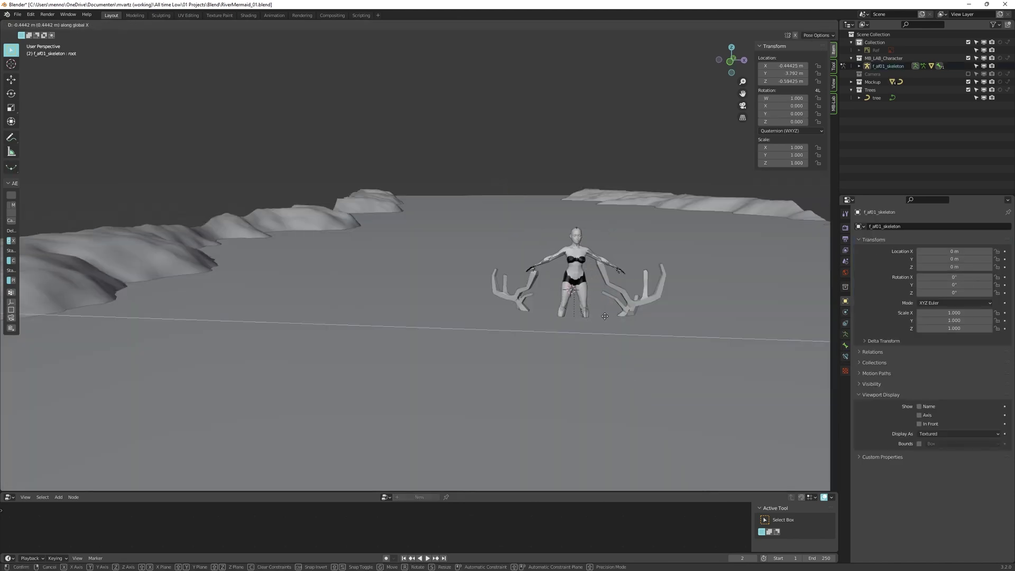
scroll(638, 317, up, 3)
Scale the antlers to 0.7 and draw the skeleton in front of the body.
key(s)
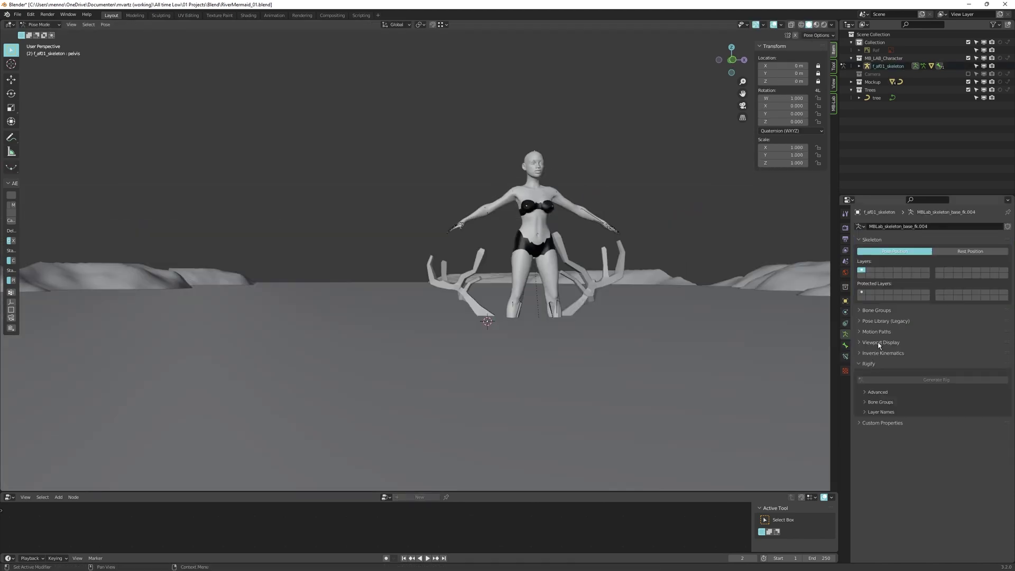
click(878, 342)
click(919, 391)
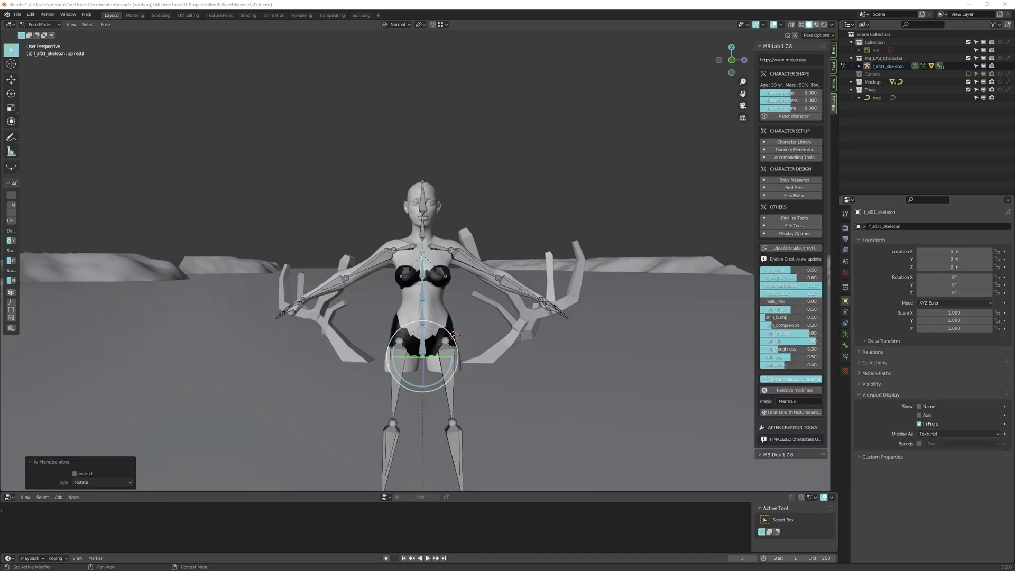
Rotate the pelvis bone twice, after abandoning a trial spine rotation.
key(r)
key(y)
key(y)
right_click(515, 329)
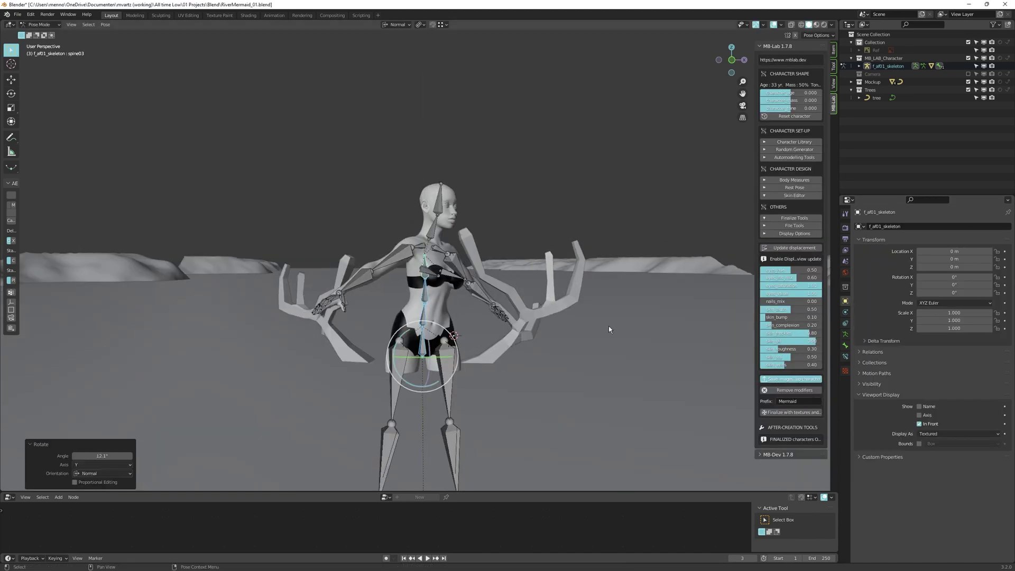
click(421, 352)
key(r)
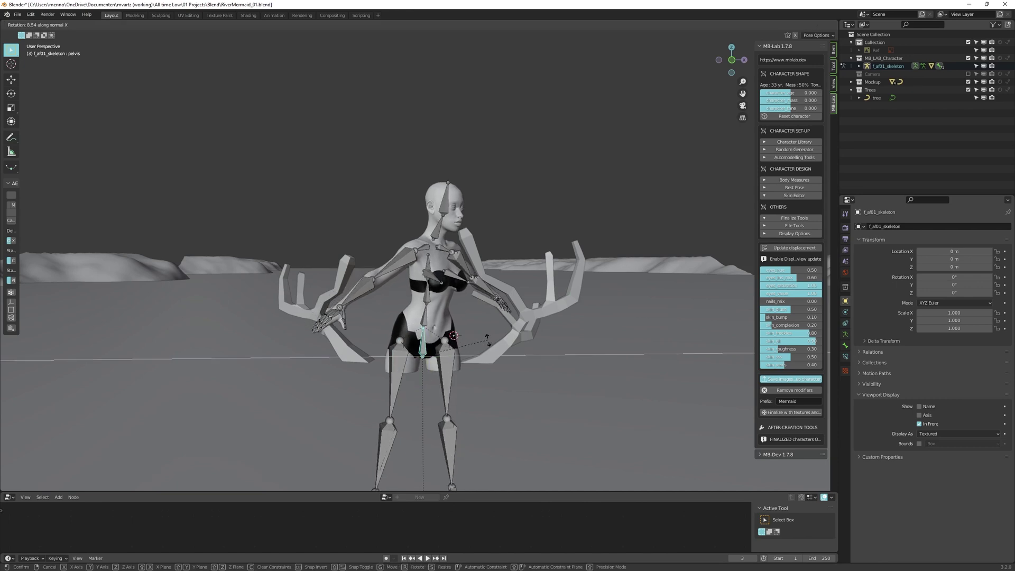
click(492, 333)
key(r)
click(497, 331)
Raise the right thigh on X and bend the right calf back on X and Z.
click(396, 381)
key(r)
key(x)
key(x)
click(482, 242)
click(426, 402)
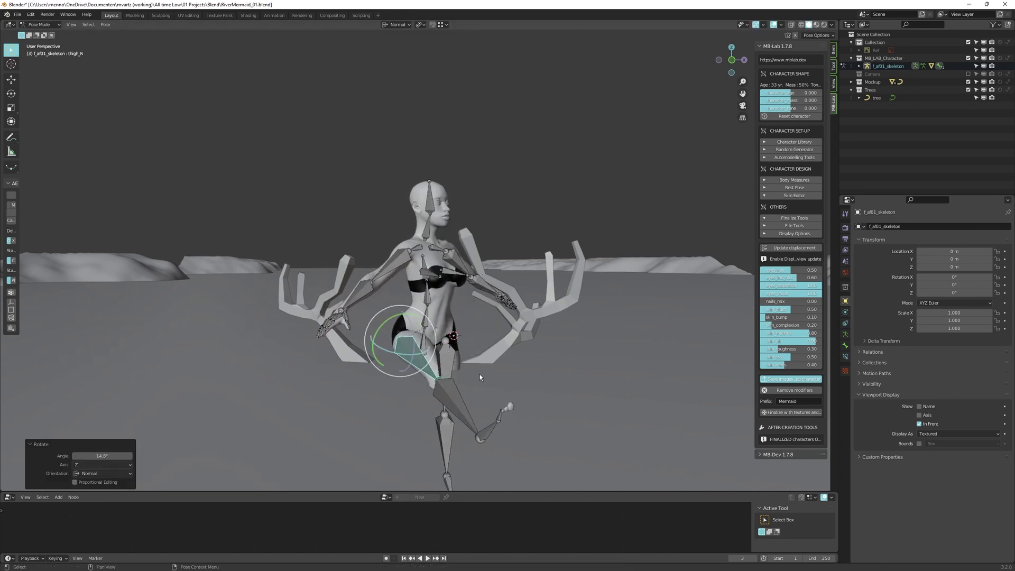
key(r)
key(x)
key(x)
click(479, 339)
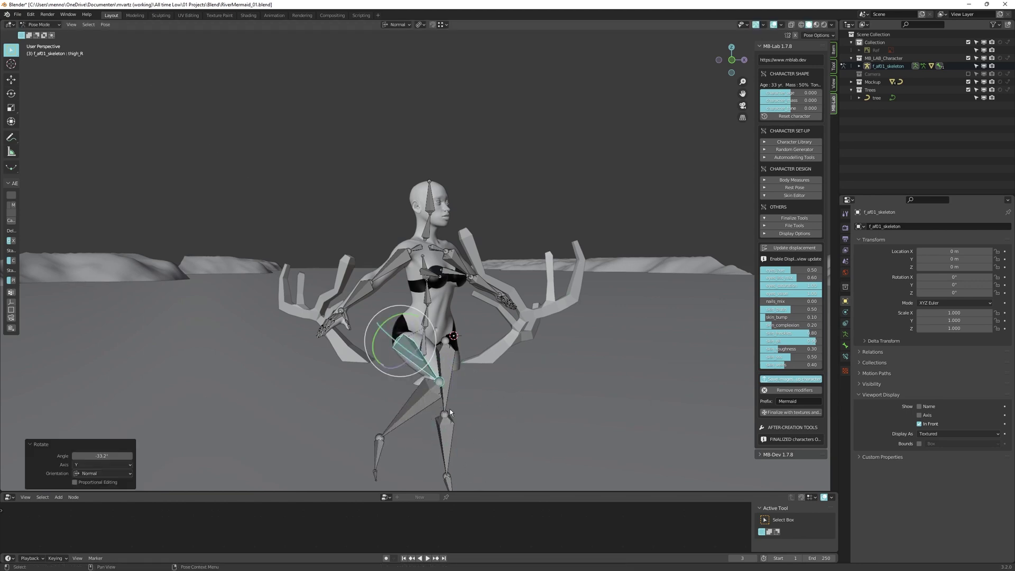
key(r)
key(z)
key(z)
click(550, 407)
middle_drag(551, 406, 424, 380)
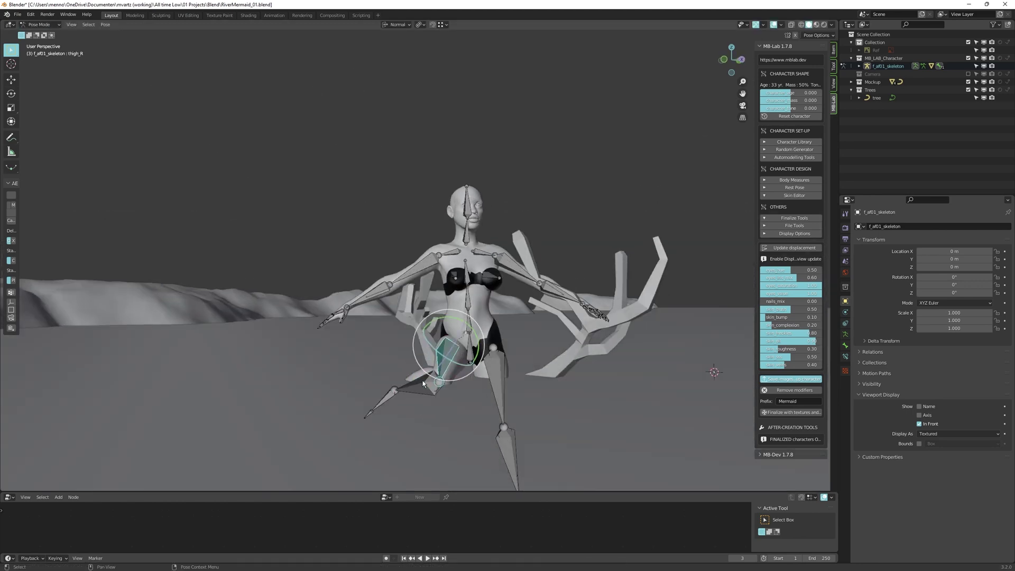
Paste the right leg's pose flipped onto the left leg and adjust the left thigh.
key(ctrl+c)
key(ctrl+shift+v)
click(484, 353)
key(r)
key(x)
key(x)
click(460, 414)
middle_drag(460, 414, 451, 370)
click(450, 369)
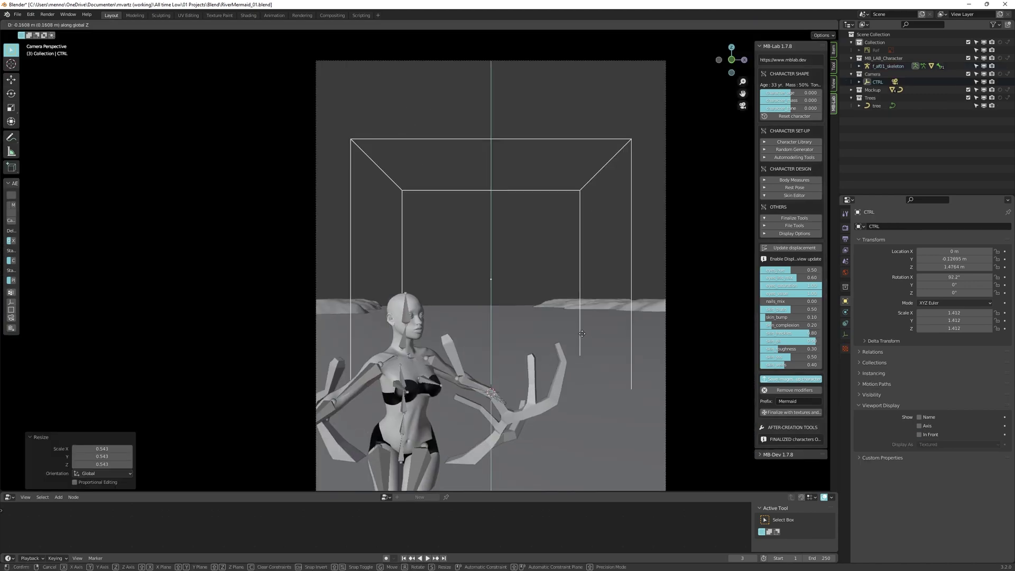
Lower the CTRL rig on Z in the camera shot and turn the pelvis around Z.
key(g)
key(z)
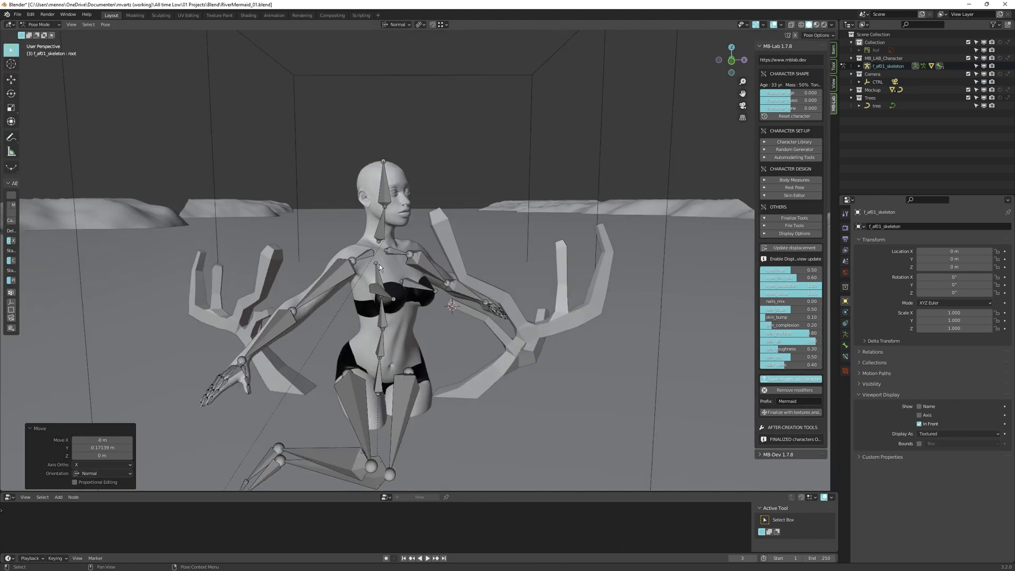
middle_drag(379, 264, 433, 317)
click(383, 379)
key(r)
key(z)
key(z)
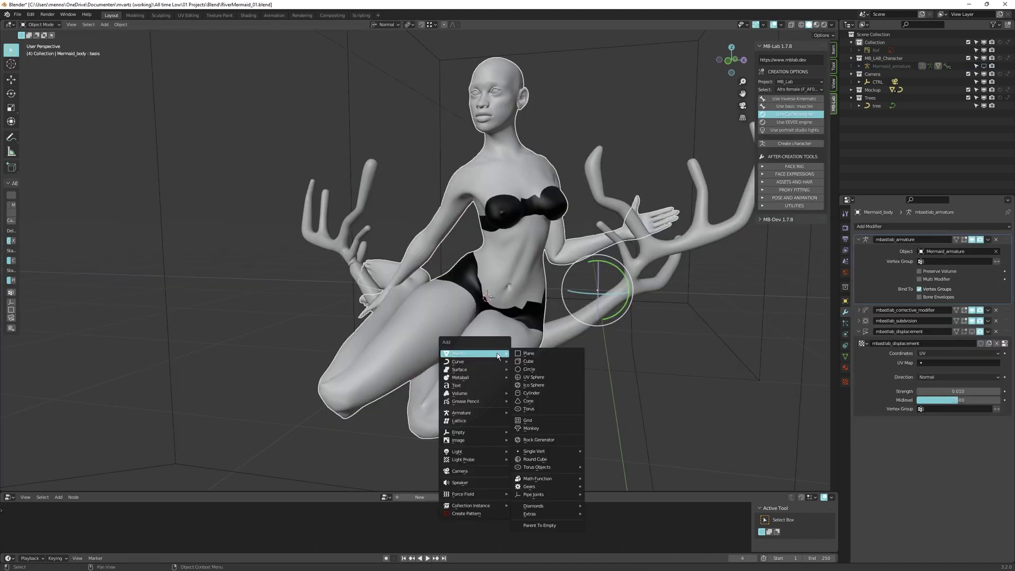
Add a Bezier curve and move its control points along X in Edit Mode.
mouse_move(500, 362)
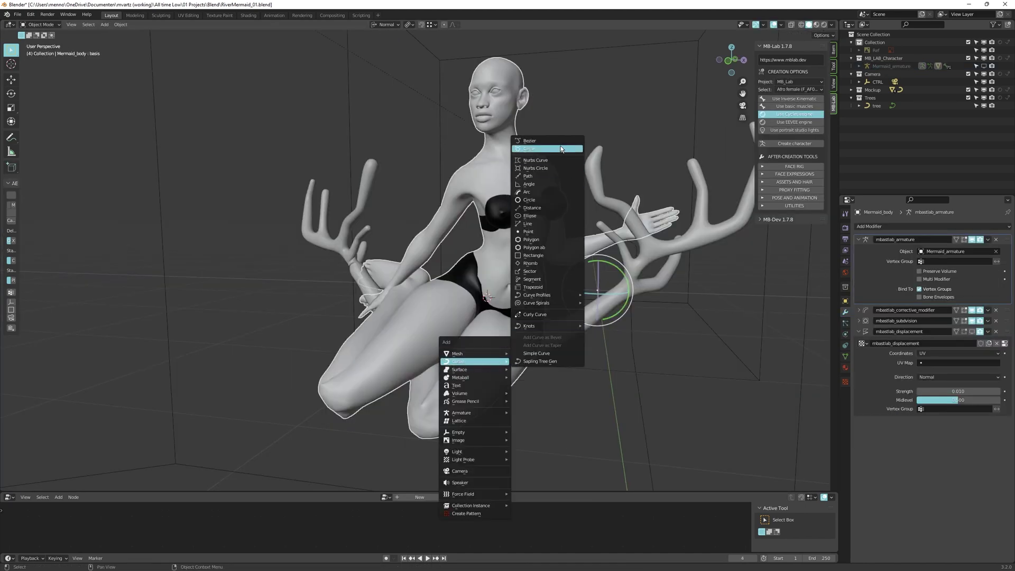
click(529, 140)
key(Tab)
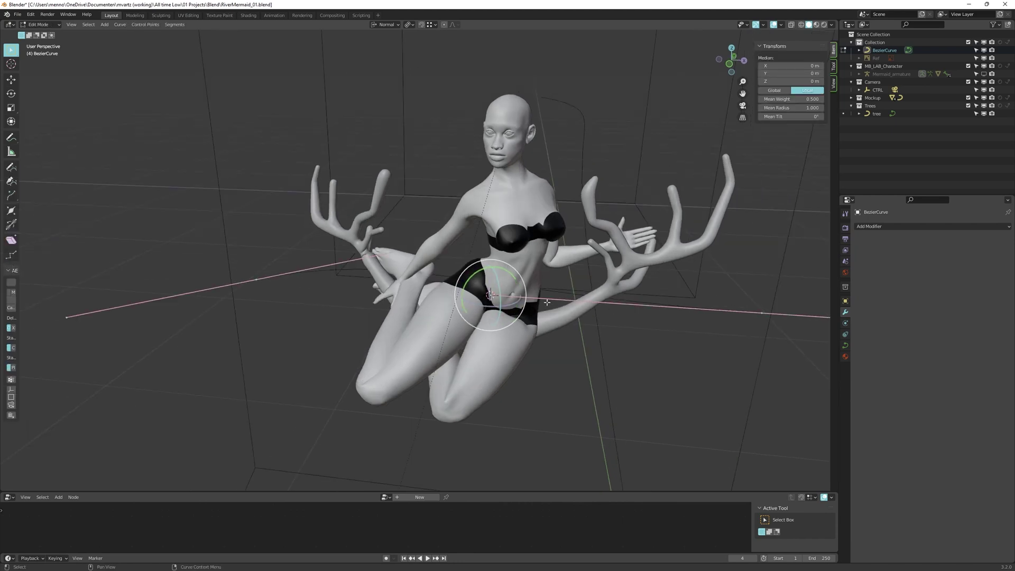
key(g)
key(1)
key(Return)
Reposition a control point and give the curve a 0.17 m Bevel Depth.
middle_drag(589, 308, 519, 296)
key(g)
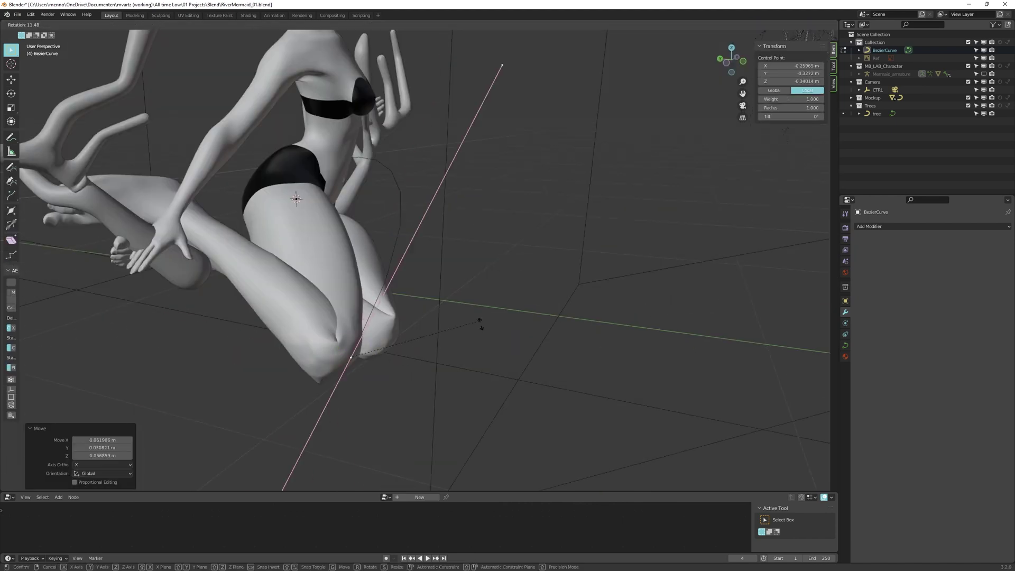
key(Escape)
key(g)
key(Return)
middle_drag(480, 321, 529, 297)
click(845, 345)
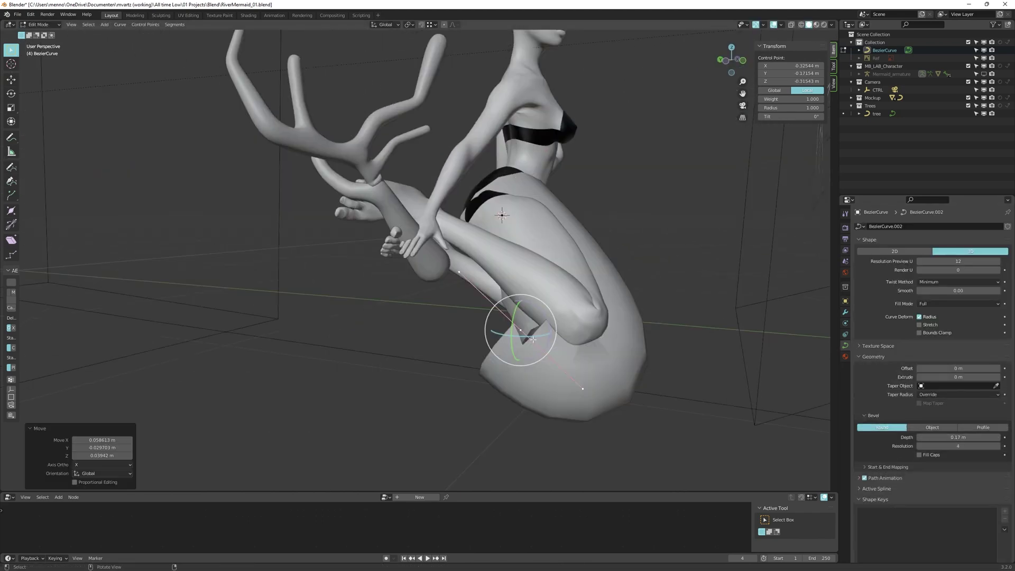
middle_drag(517, 329, 517, 333)
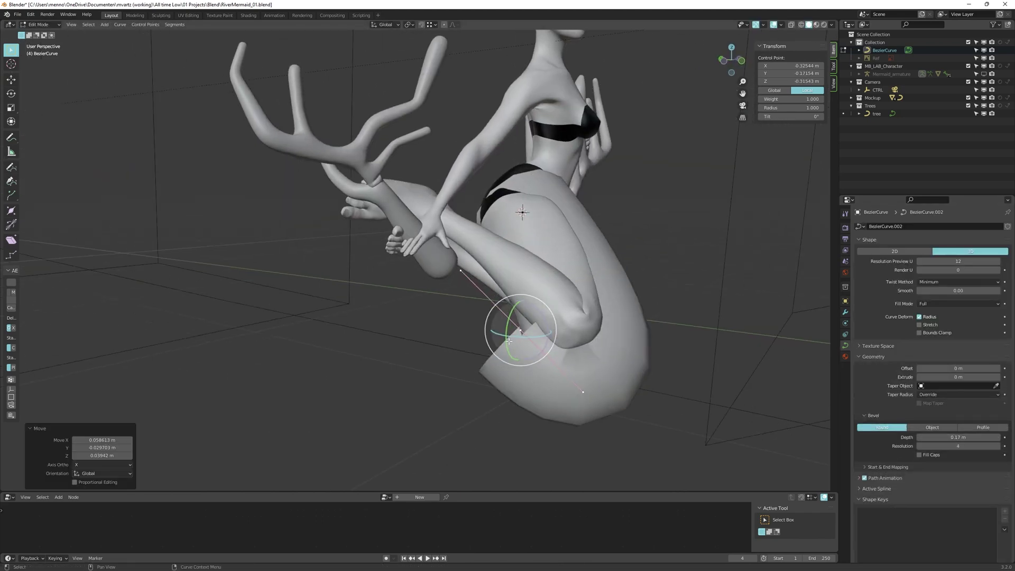
Move a tail point, snap it to the 3D cursor and adjust its radius.
key(g)
click(400, 208)
key(shift+s)
click(399, 158)
middle_drag(399, 158, 466, 238)
key(alt+s)
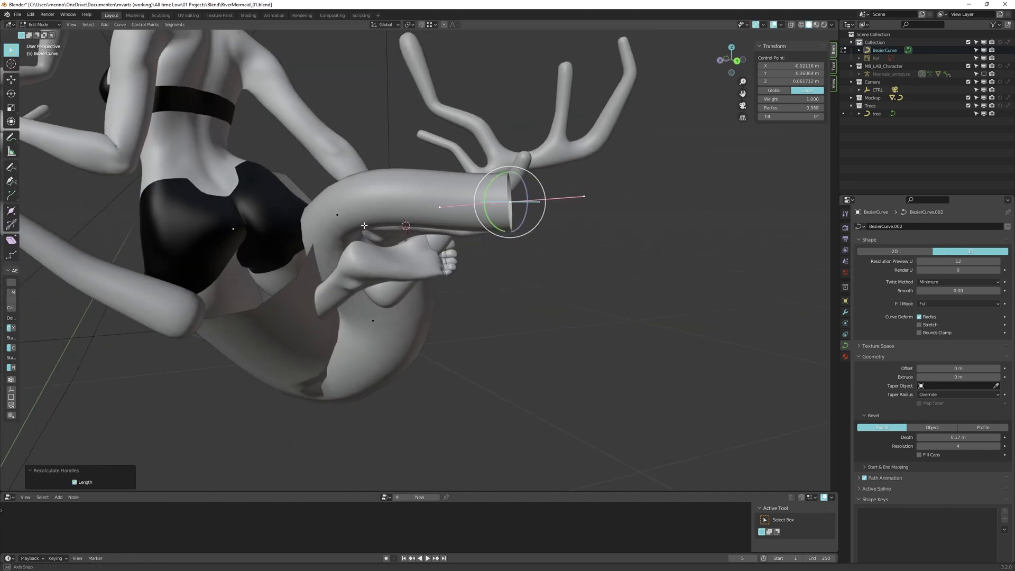
Rotate the tail's end point and shrink its radius with Alt+S to taper it.
key(r)
click(599, 220)
key(alt+s)
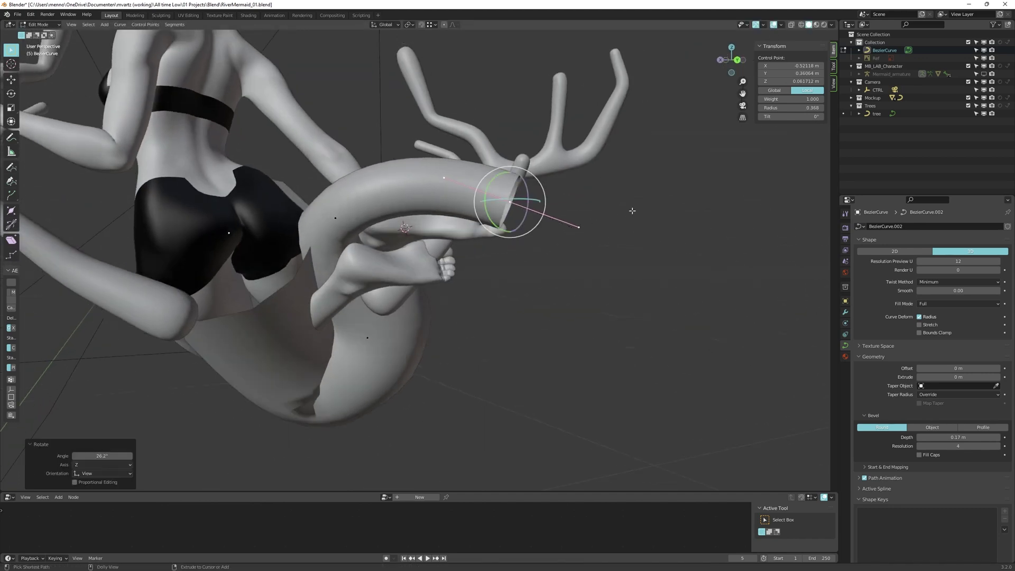
click(562, 205)
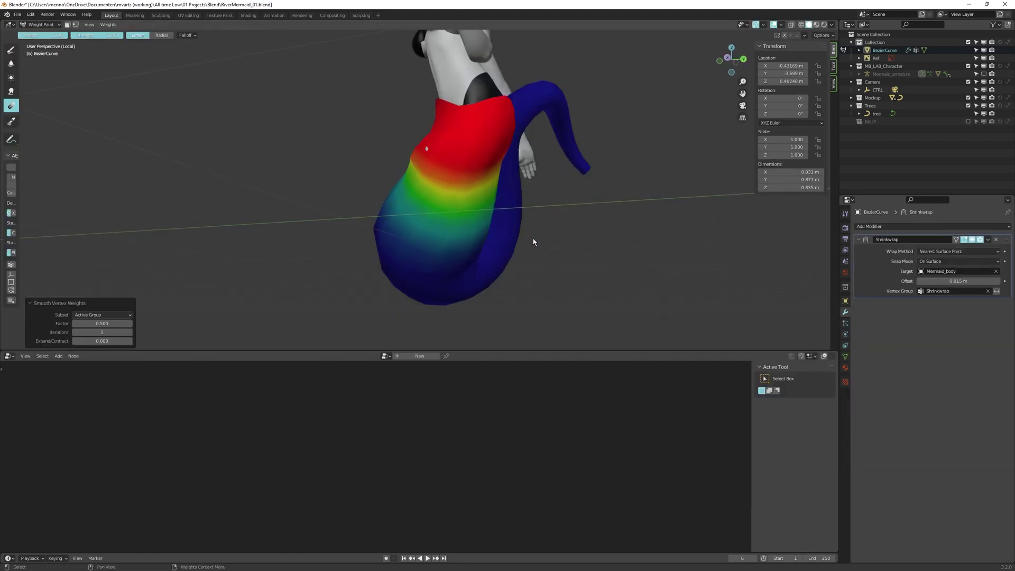
Smooth the tail's vertex weights using Smooth from Quick Favorites.
key(q)
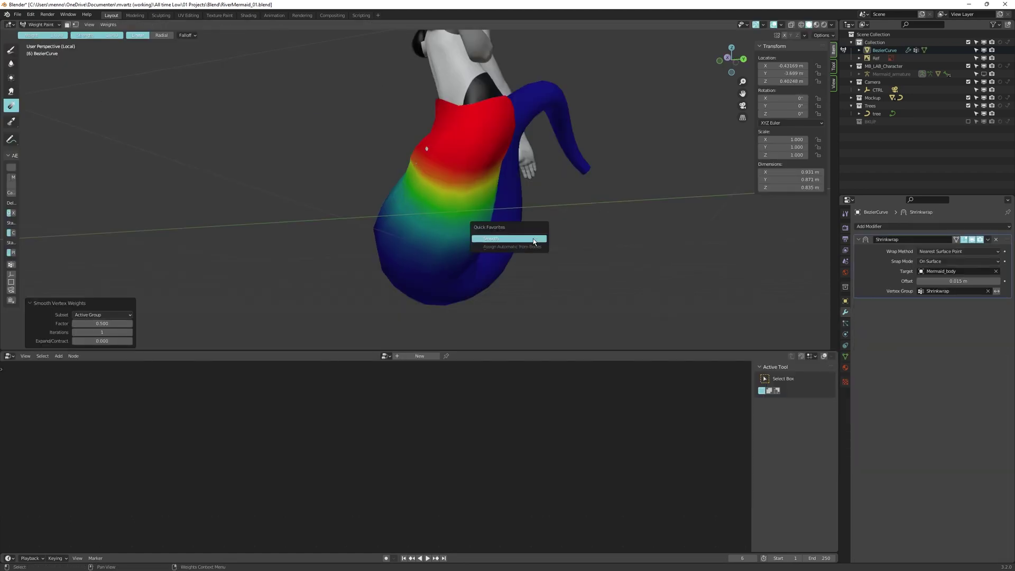
click(533, 239)
key(q)
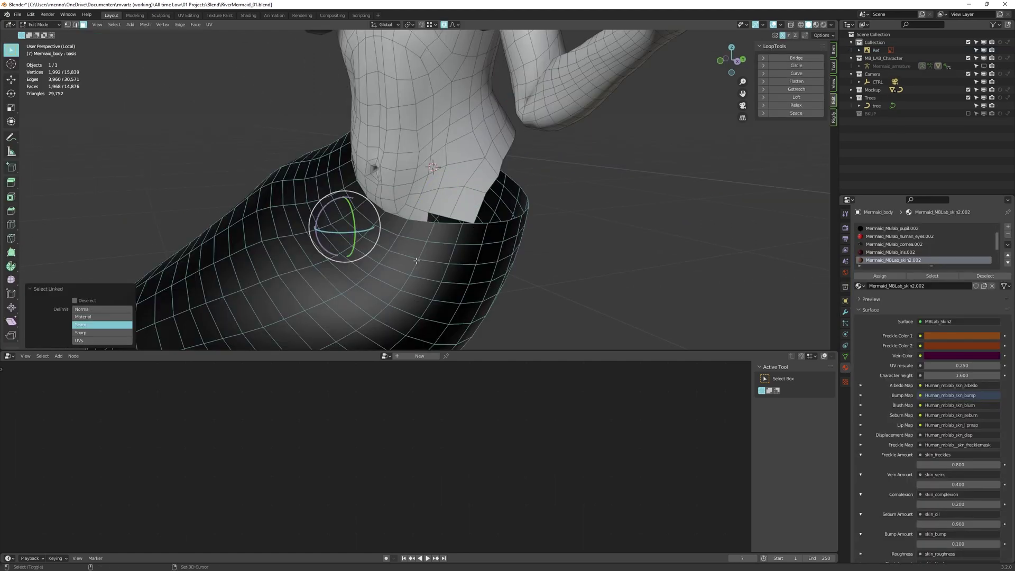
Hide the tail faces, then select and delete the linked leg pieces of the body.
key(h)
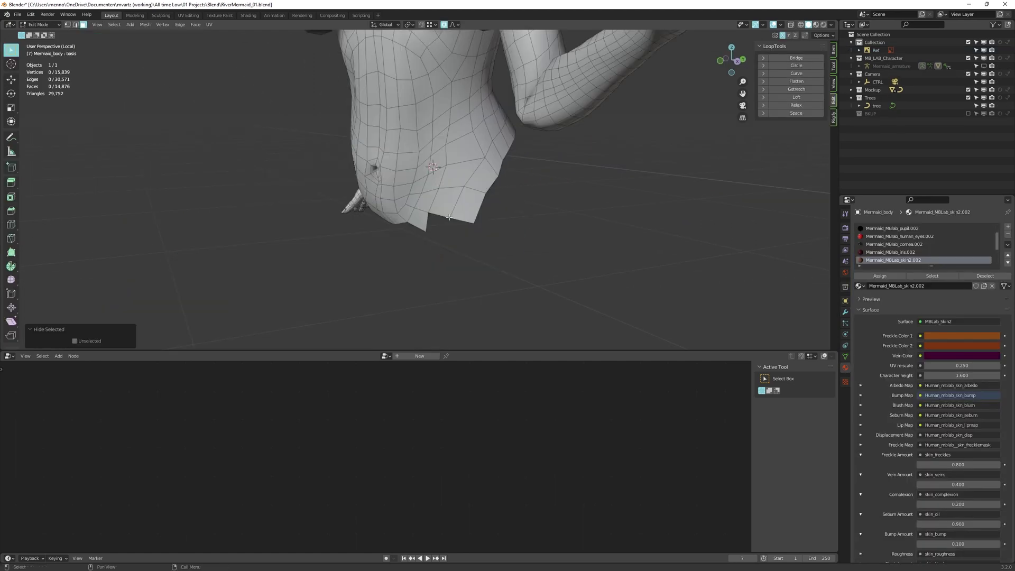
middle_drag(453, 215, 461, 204)
key(l)
key(x)
key(l)
key(x)
Extrude the waist edge down and check how the torso joins the dark tail.
key(2)
key(e)
middle_drag(604, 208, 582, 201)
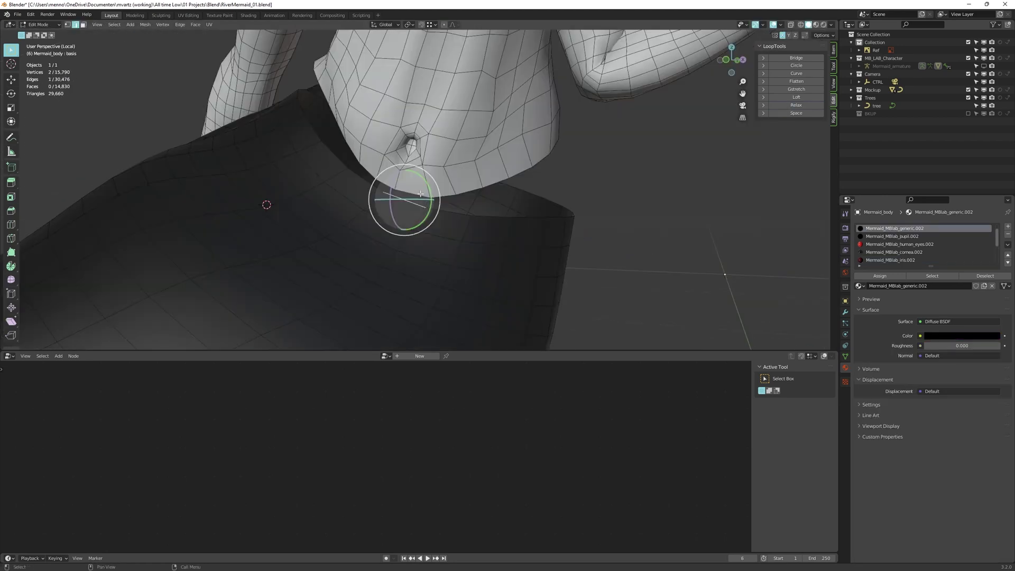
middle_drag(402, 206, 452, 180)
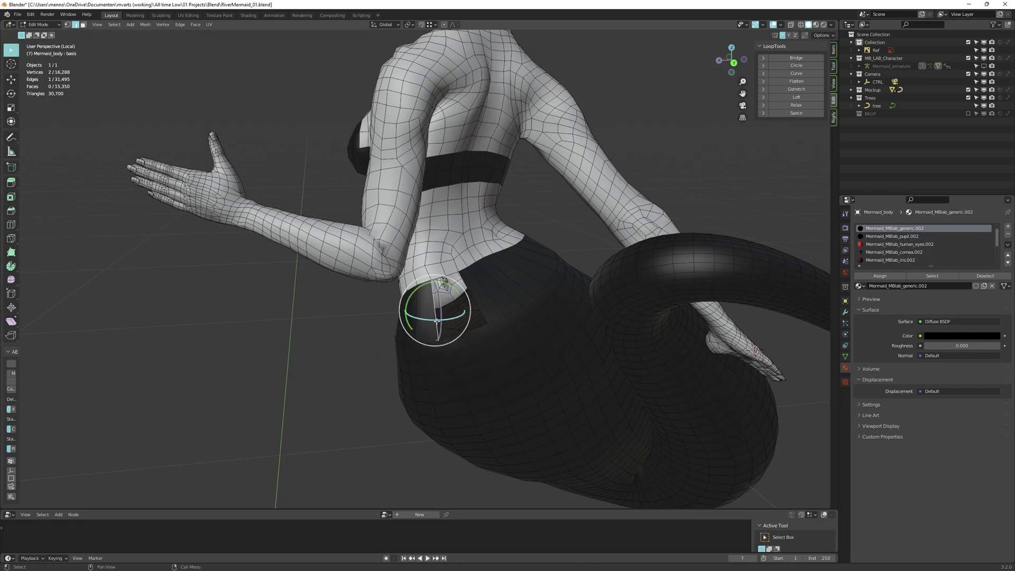
middle_drag(436, 321, 466, 307)
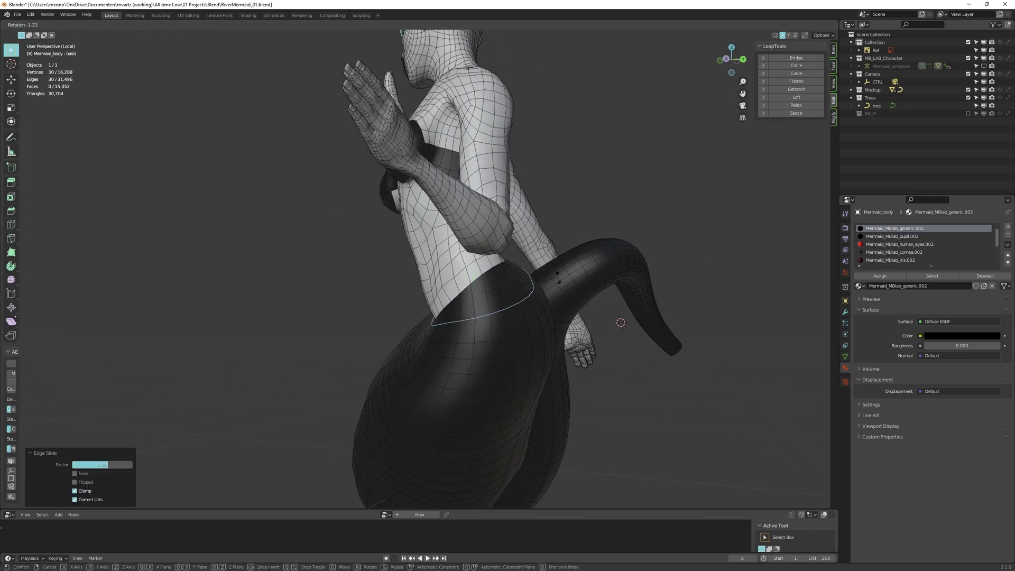
middle_drag(528, 296, 614, 293)
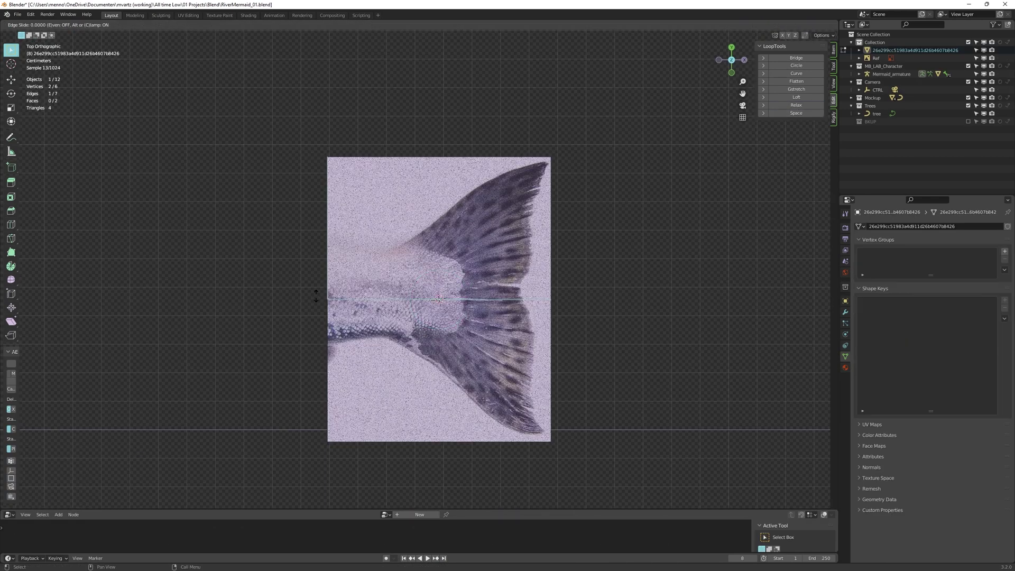
Loop-cut the fish-tail plane, cut along the tail outline and nudge an edge vertex.
key(ctrl+r)
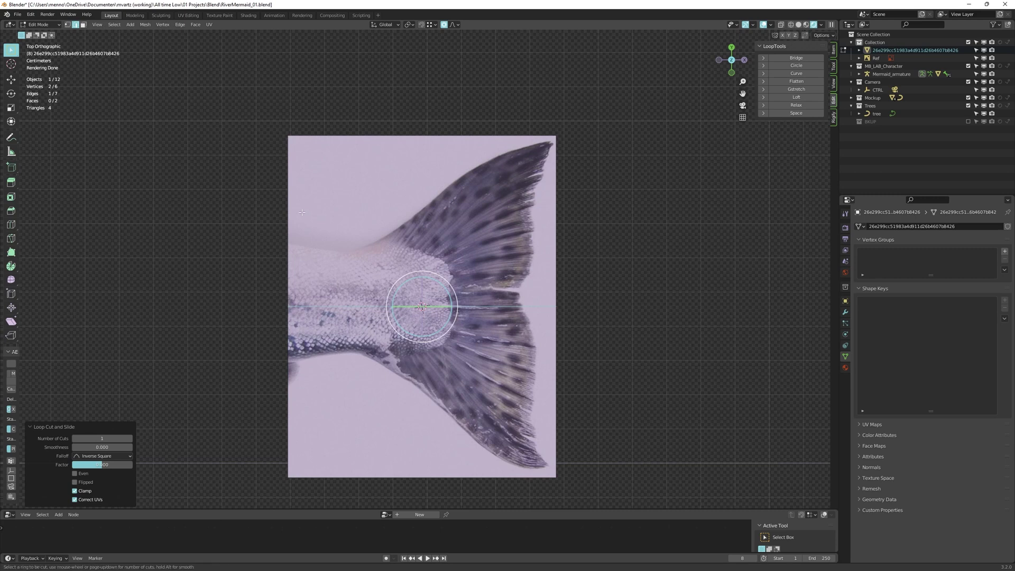
click(302, 214)
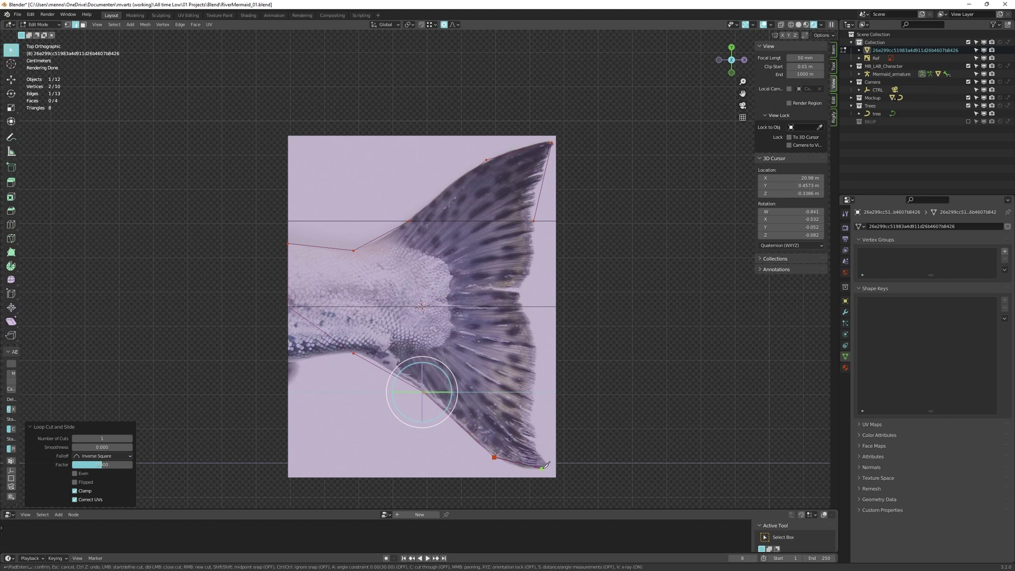
key(Return)
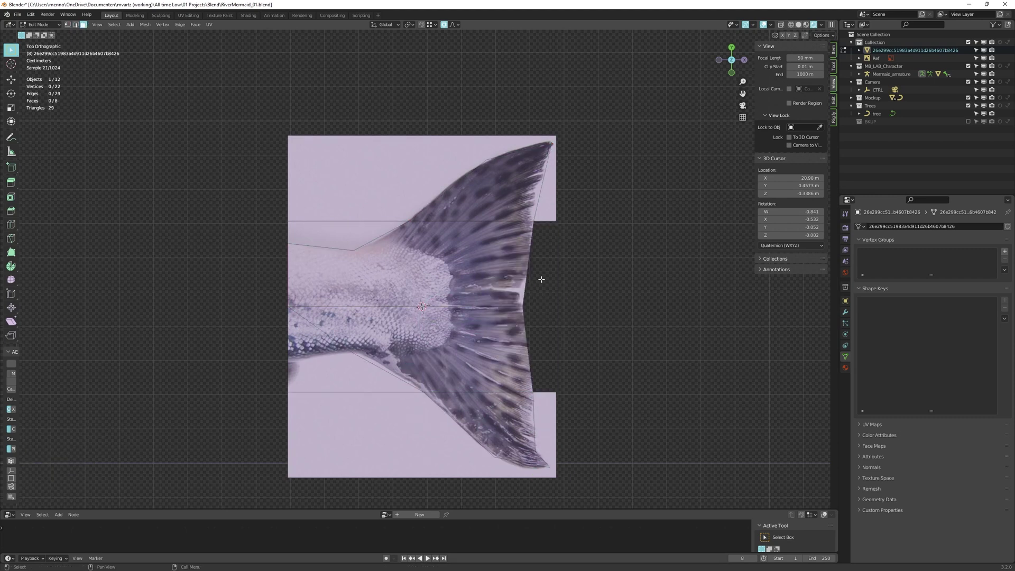
click(537, 185)
key(g)
click(538, 177)
Subdivide the fin mesh and reshape it with proportional editing.
right_click(320, 188)
click(351, 256)
click(385, 365)
key(g)
click(387, 367)
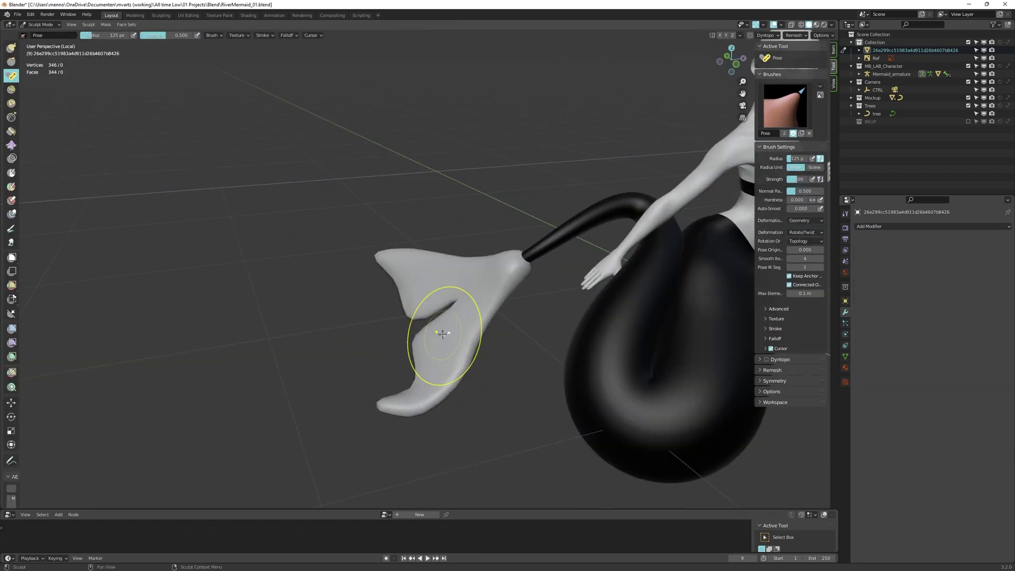
middle_drag(443, 333, 397, 255)
Extrude the grid plane's vertices down along Z into root strands.
middle_drag(492, 234, 428, 283)
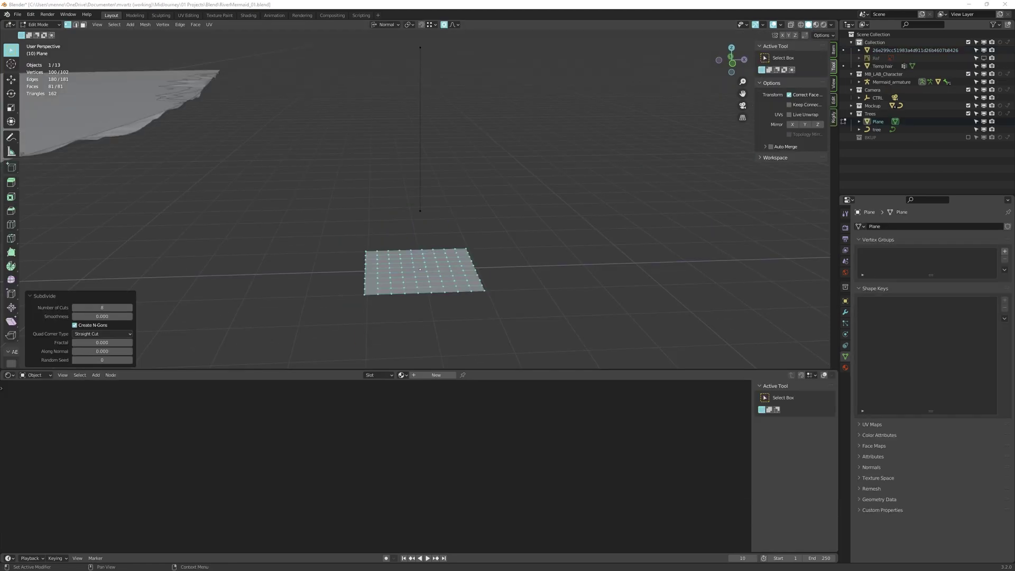
key(alt+a)
middle_drag(439, 275, 445, 281)
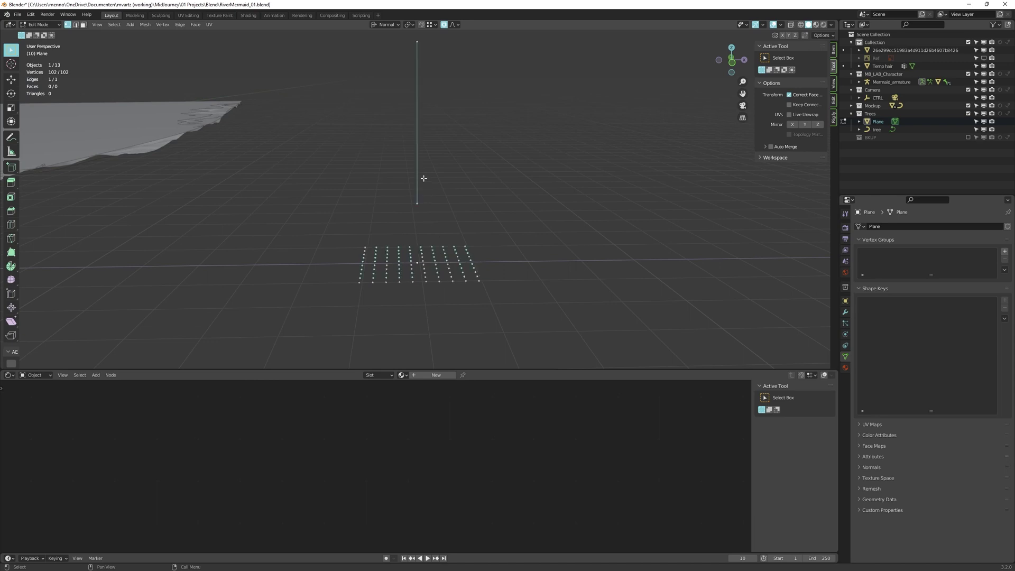
key(shift+l)
key(e)
key(z)
click(460, 297)
middle_drag(461, 296, 468, 274)
Subdivide all the strands with 4 cuts and inspect the wavy displaced result.
key(a)
right_click(468, 274)
click(469, 274)
drag(90, 310, 103, 310)
key(KP_1)
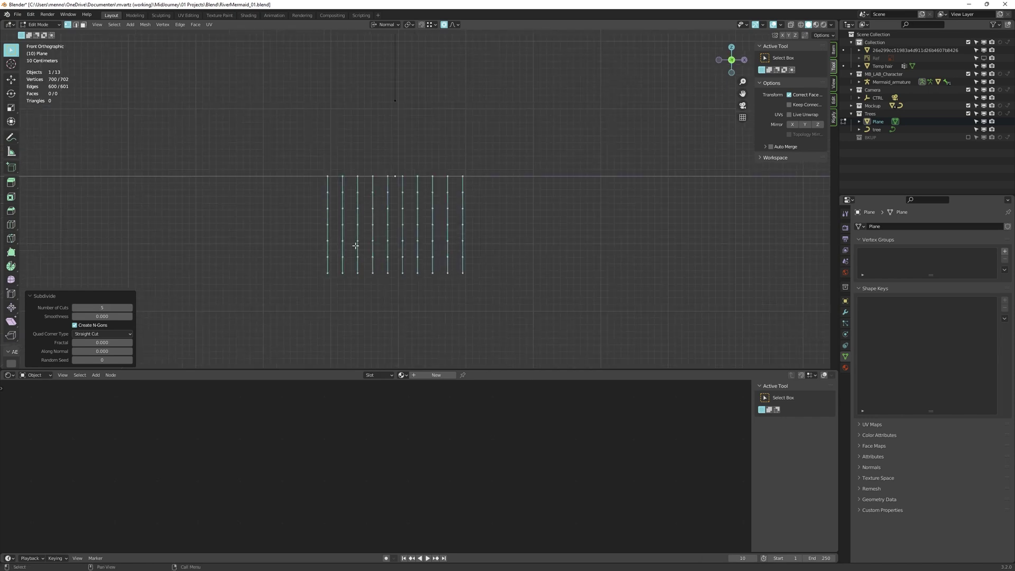
middle_drag(436, 222, 447, 212)
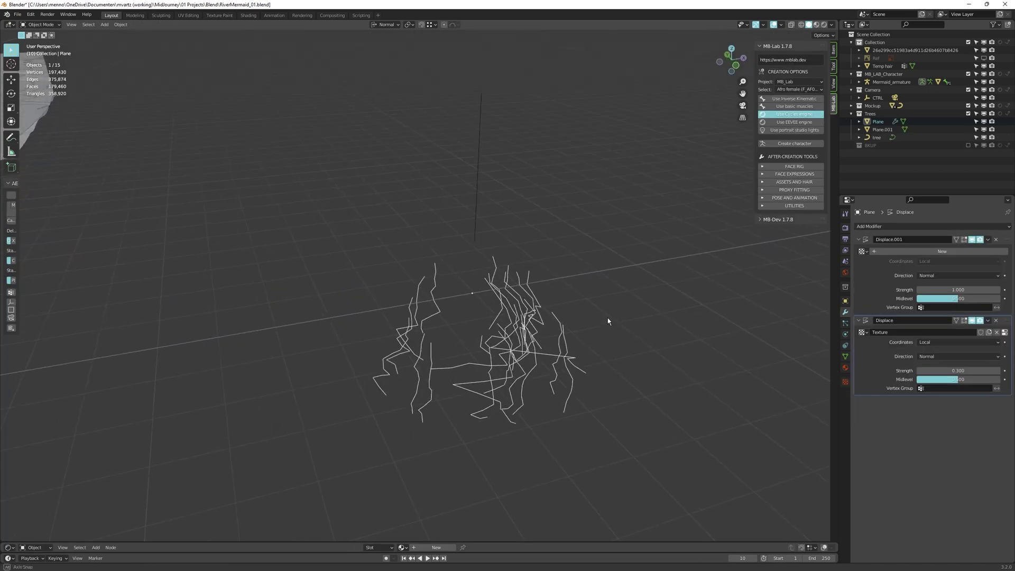
mouse_move(608, 318)
middle_down()
mouse_move(574, 313)
mouse_move(598, 313)
mouse_move(563, 295)
mouse_move(573, 309)
mouse_move(607, 304)
middle_up()
Box-select a vertex at a strand top in front view and move it twice.
key(Tab)
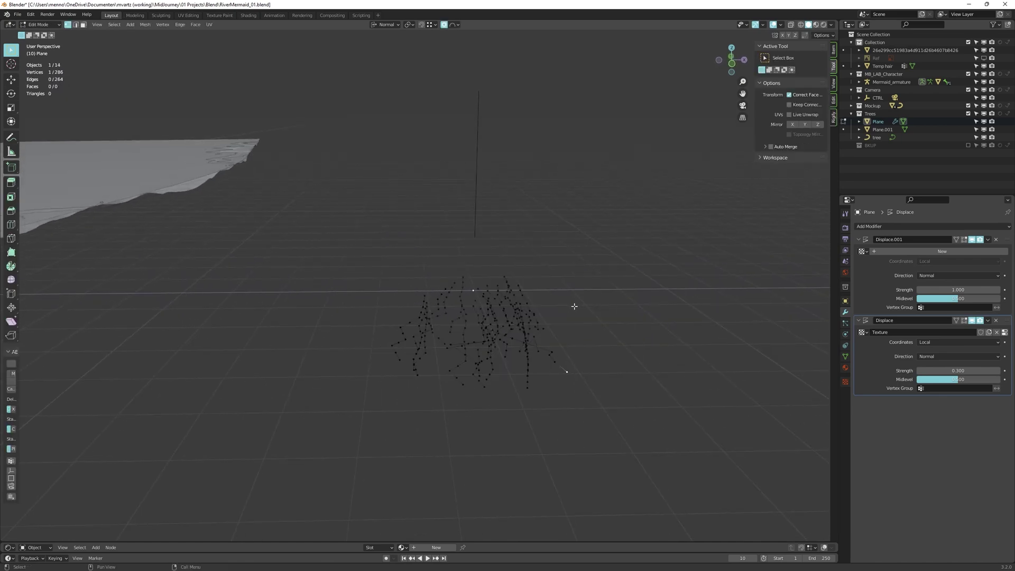
key(KP_1)
drag(342, 278, 577, 318)
middle_drag(577, 317, 502, 313)
key(g)
click(476, 310)
key(g)
click(467, 273)
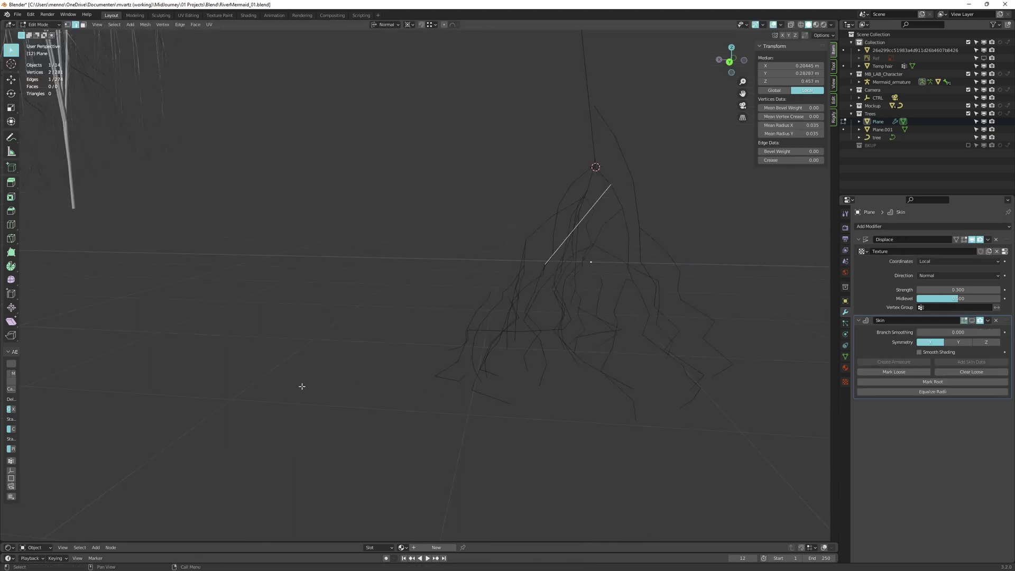
Subdivide a root edge and thicken that root's radius.
right_click(301, 386)
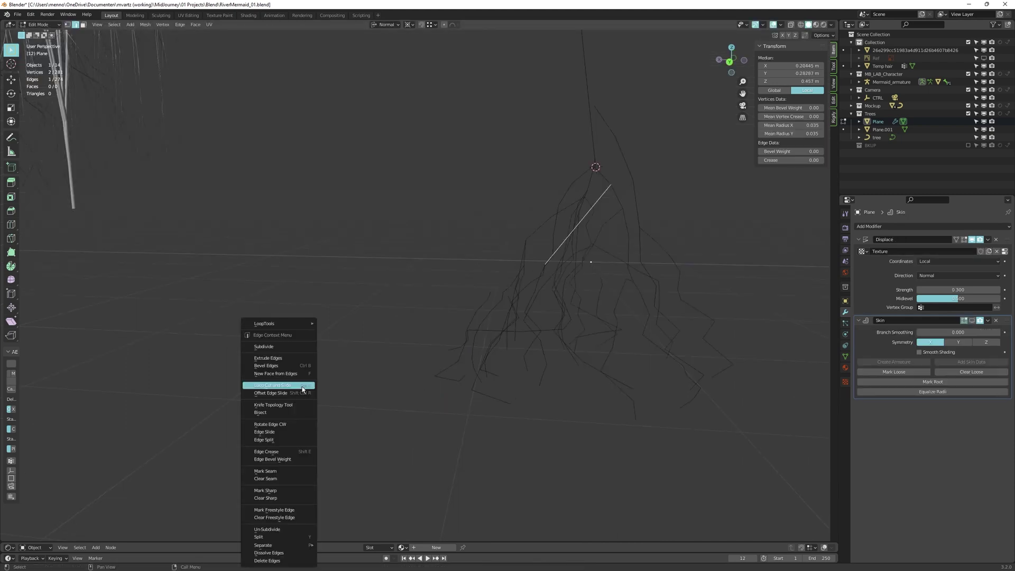
click(282, 347)
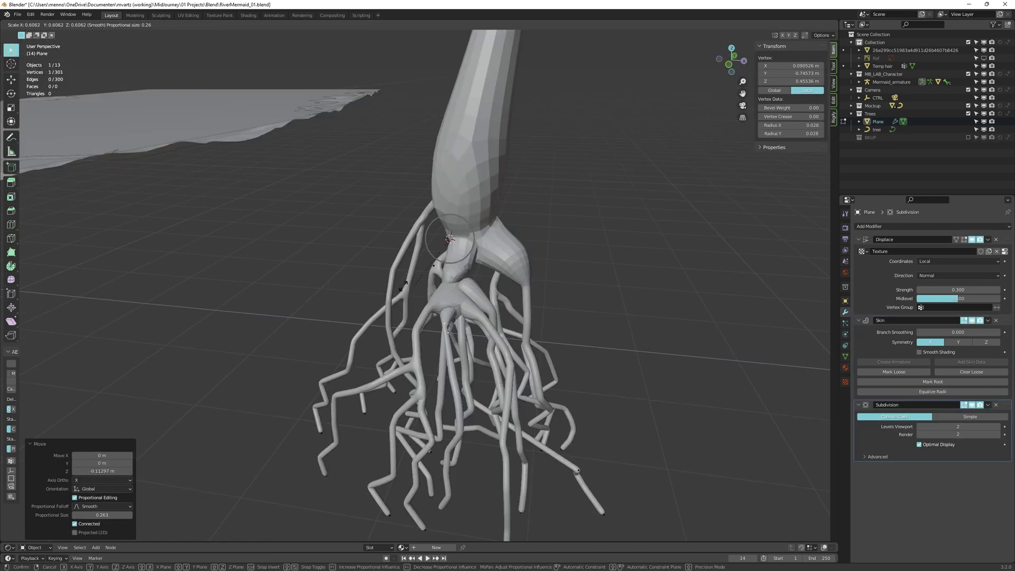
click(404, 285)
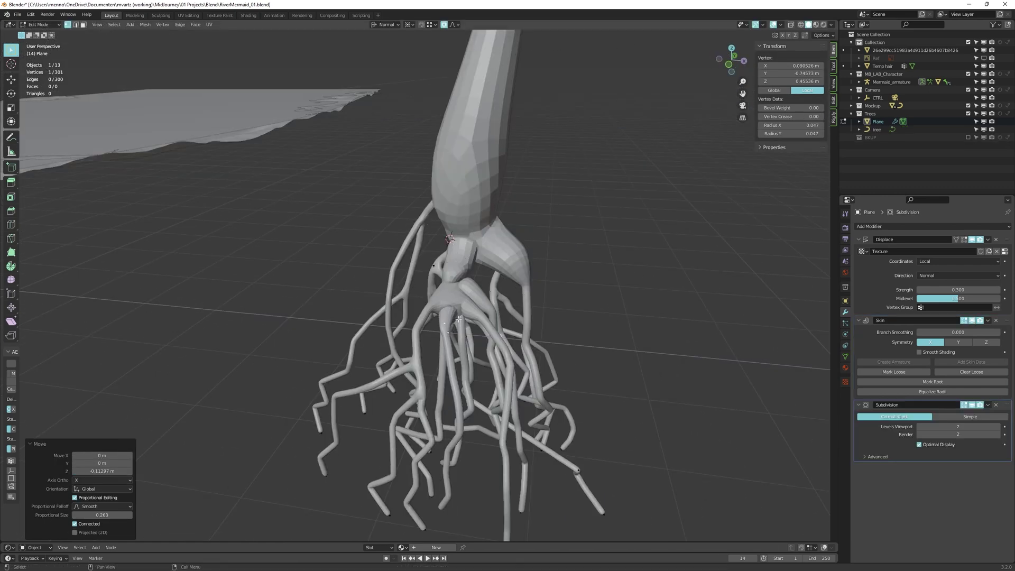
middle_drag(403, 286, 460, 335)
Show the three RiverTree meshes in wireframe and zoom and pan across their roots.
key(shift+z)
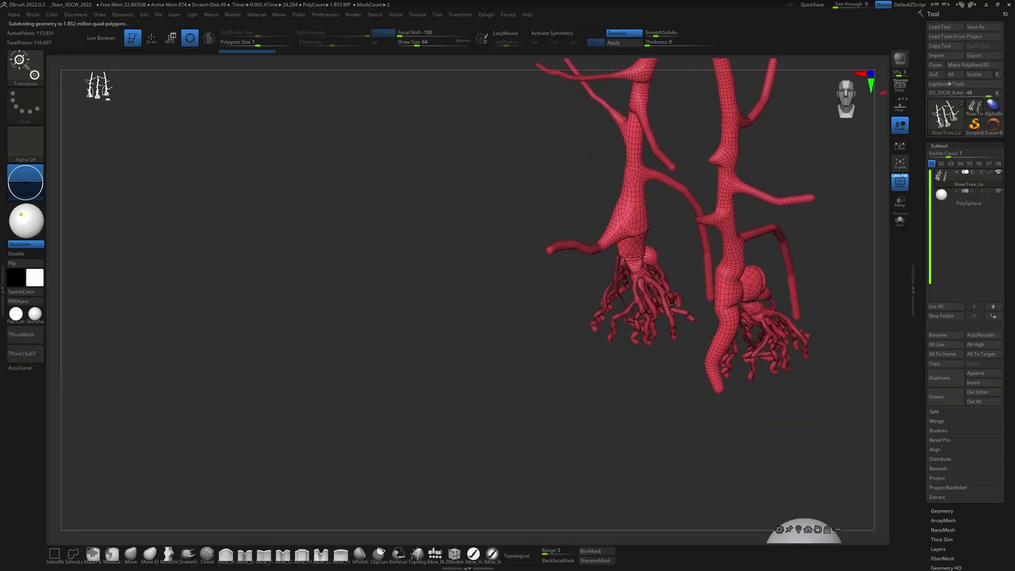
ctrl+right_drag(684, 274, 676, 304)
ctrl+right_drag(740, 321, 703, 283)
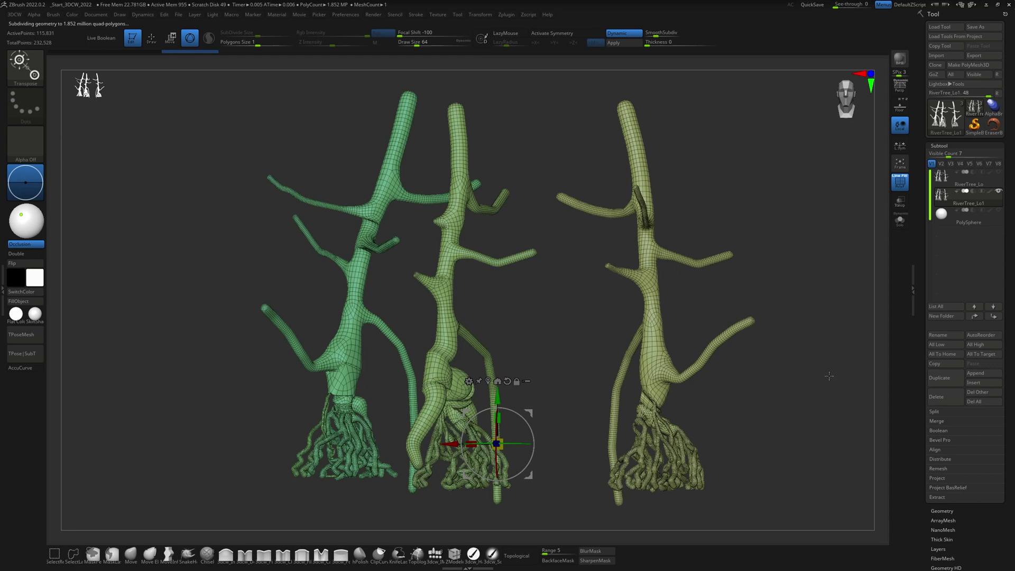
Separate the selected branches into their own object, tree.002, and select it.
click(939, 146)
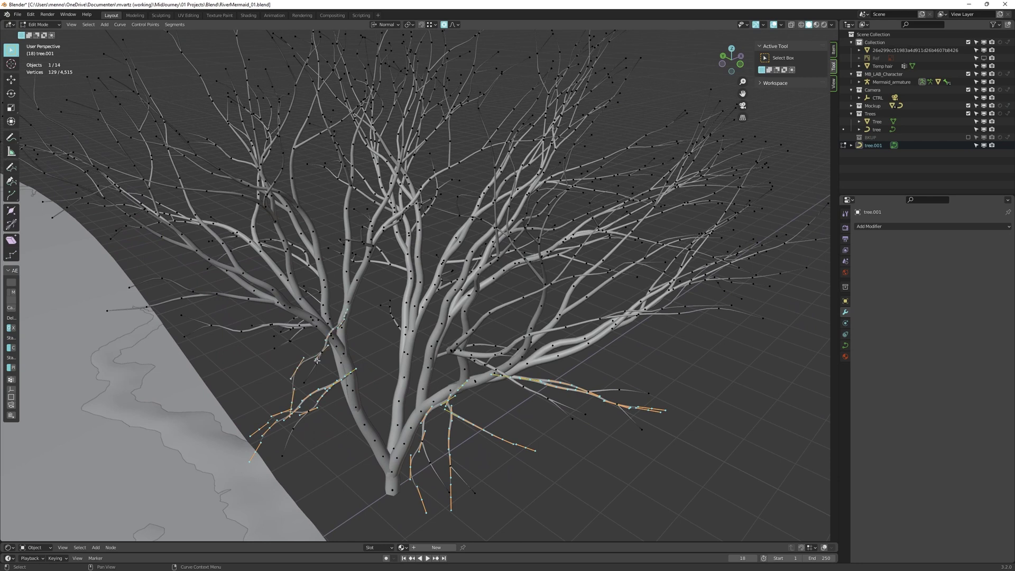
key(p)
click(364, 396)
key(Tab)
key(alt+a)
click(541, 395)
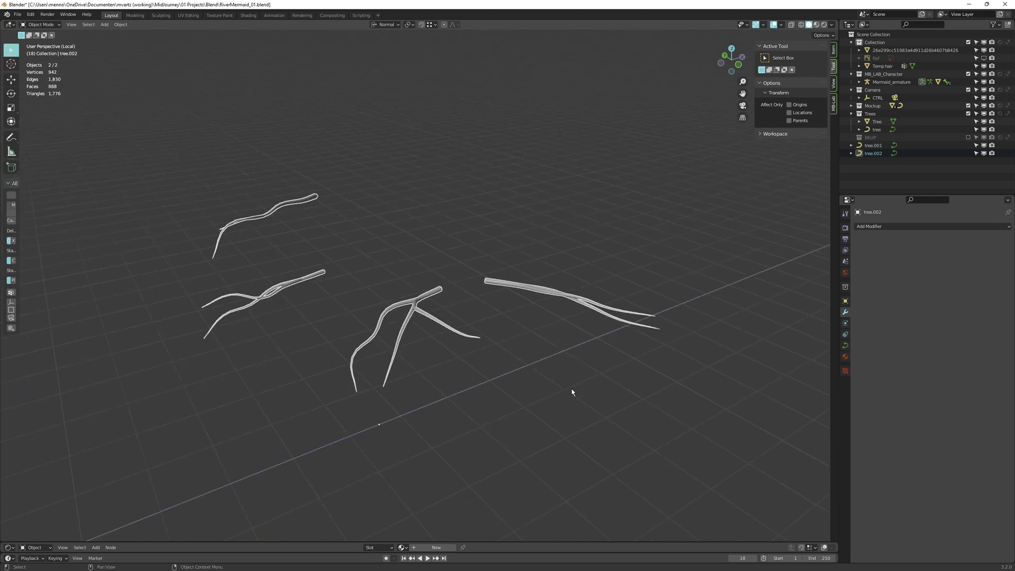
key(ctrl+a)
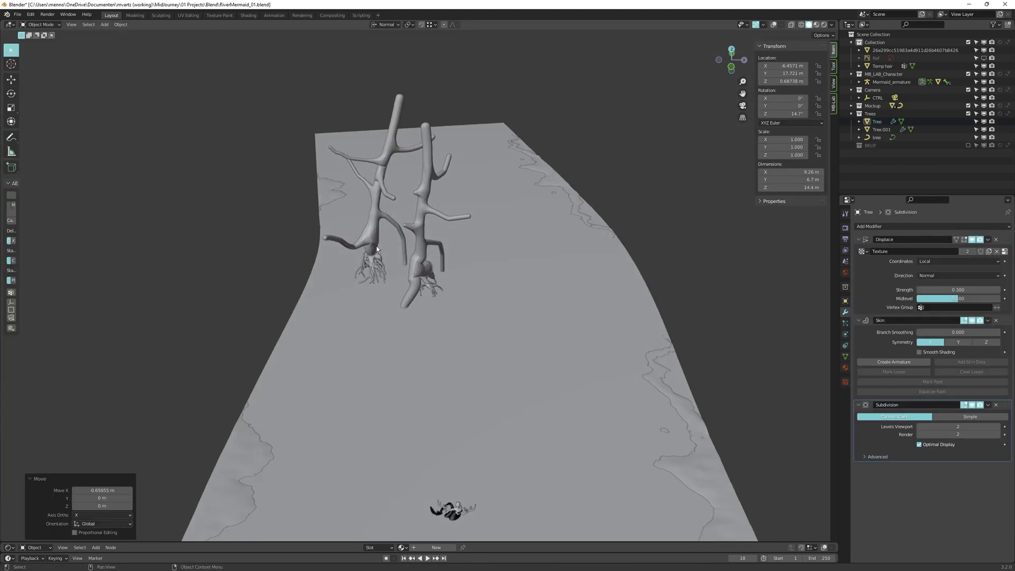
Duplicate the tree, place the copy along X beside the others, and rotate it about Z by about 81°.
key(shift+d)
key(x)
click(547, 241)
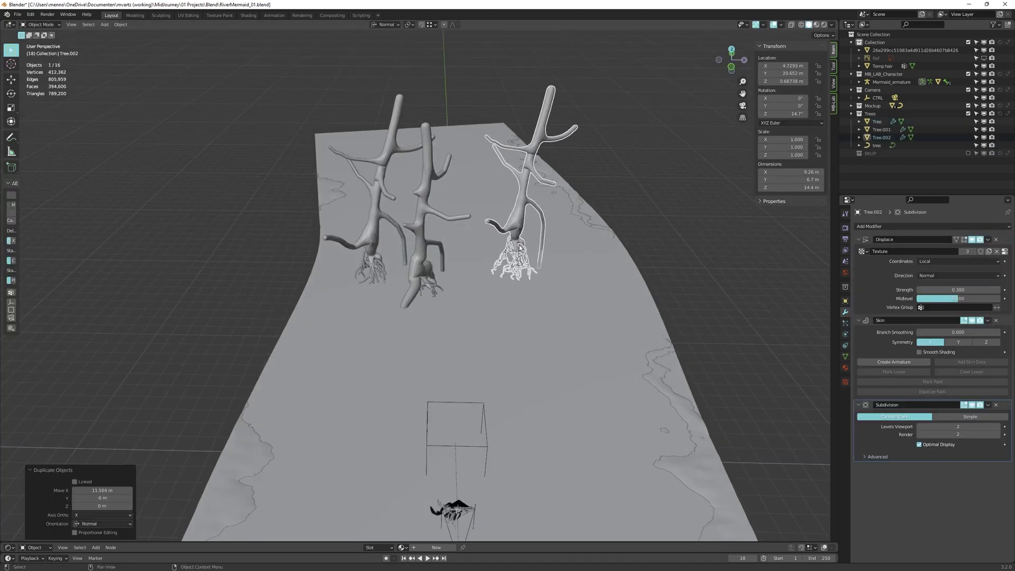
key(r)
key(z)
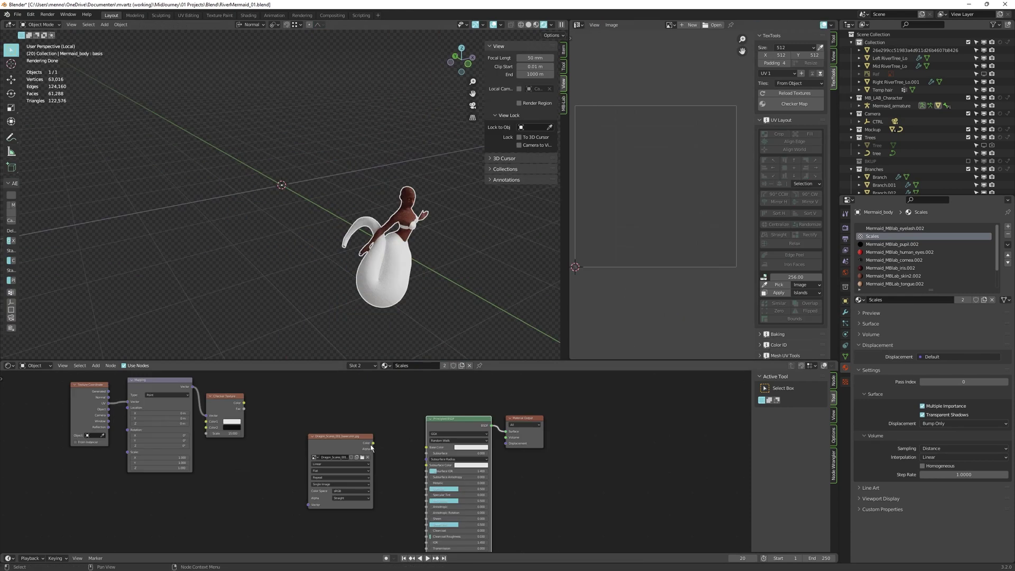
Link the dragon-scales image to the tail's Base Color with a Mapping scale of 5.
drag(428, 450, 428, 448)
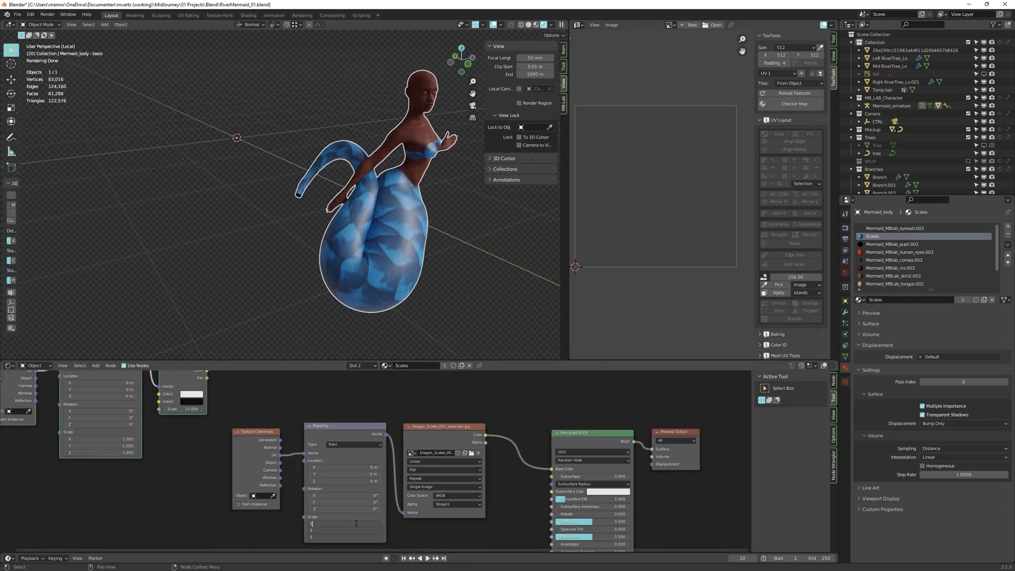
key(Return)
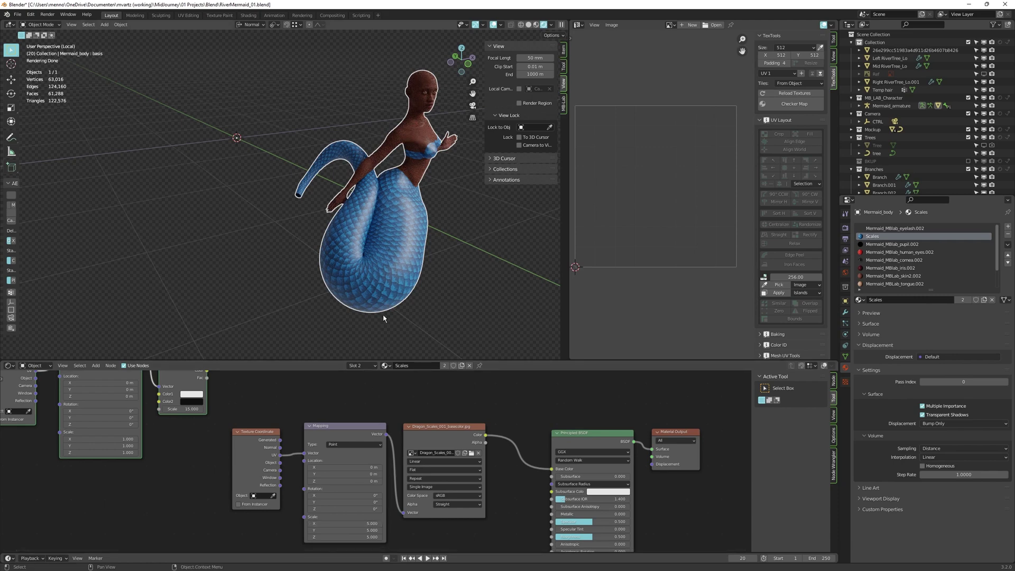
scroll(423, 212, up, 2)
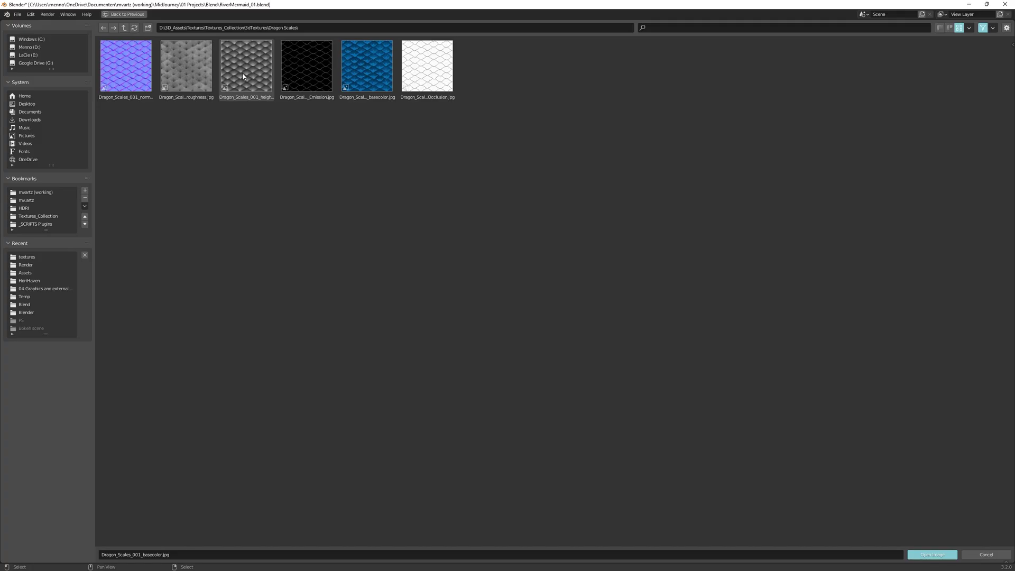
Load the dragon-scales height map and save the blend file.
double_click(244, 77)
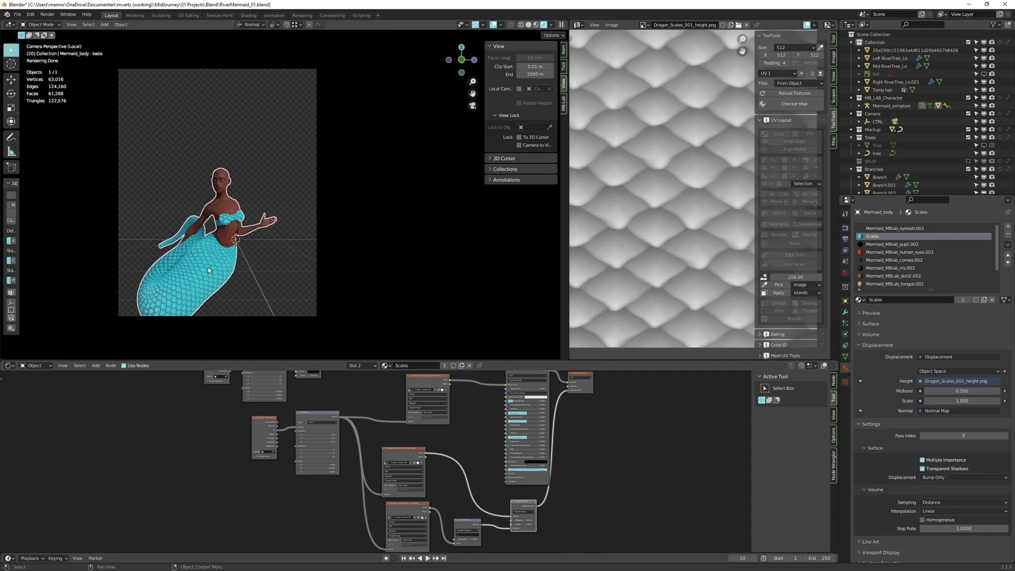
scroll(202, 269, up, 5)
key(ctrl+s)
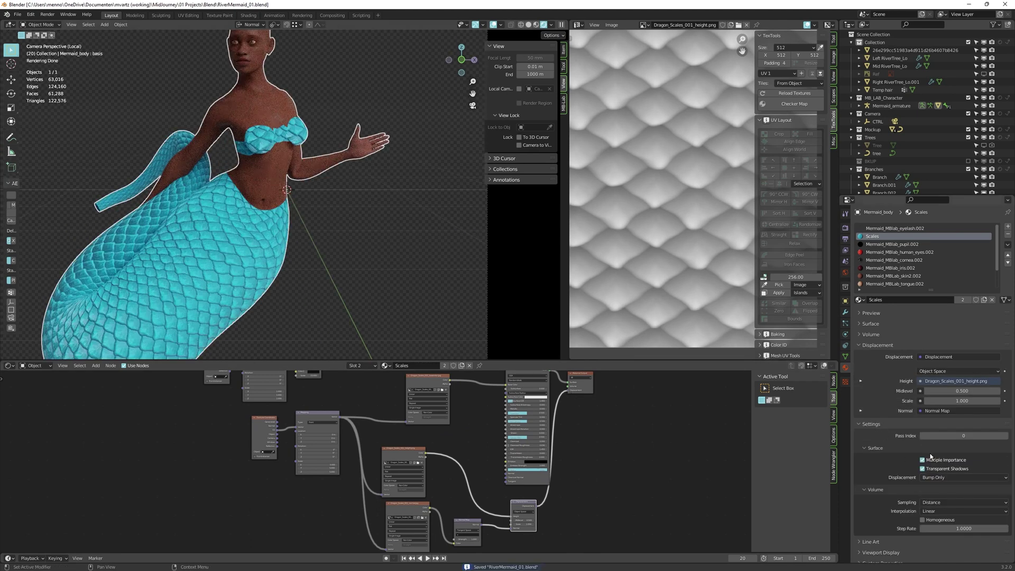
Set the material displacement method to Displacement and Bump with scale 0.100.
click(949, 477)
click(947, 500)
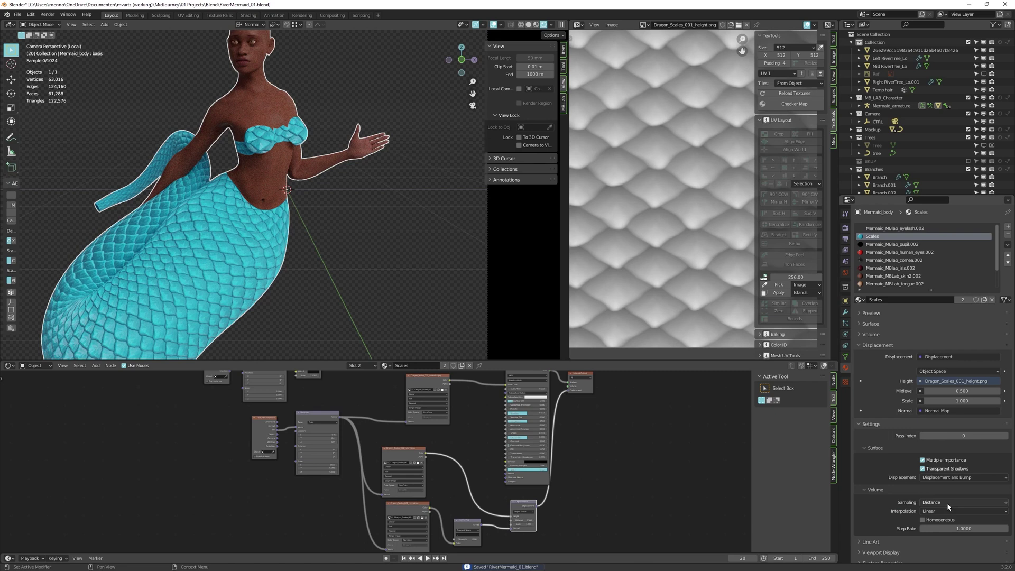
scroll(529, 508, up, 6)
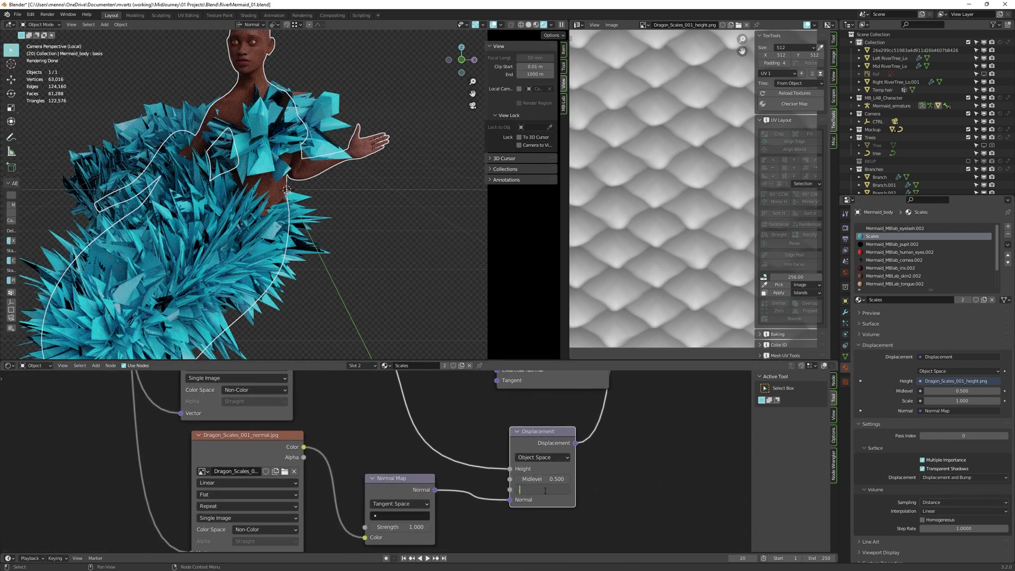
key(Return)
click(845, 312)
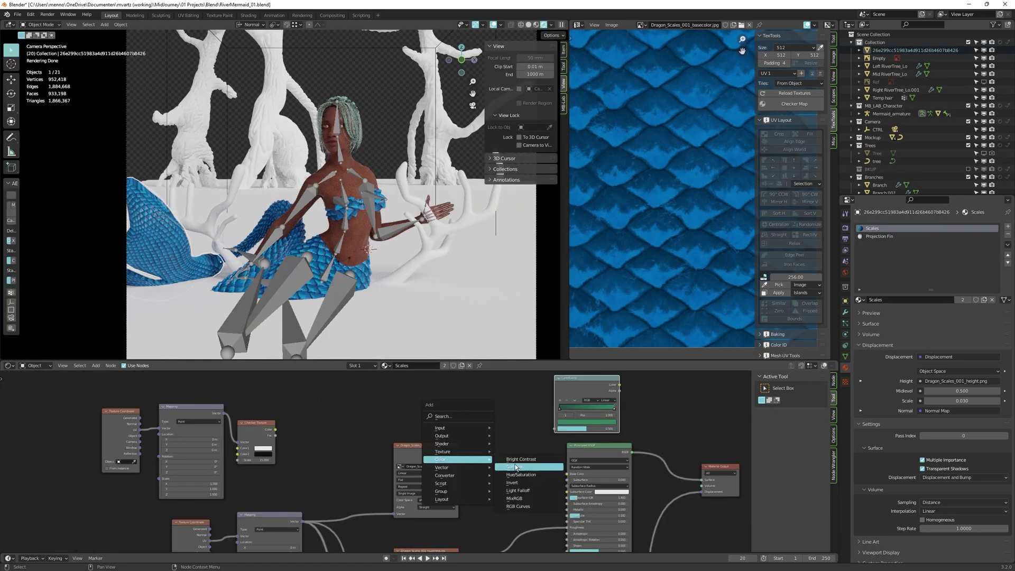
Insert a Hue/Saturation/Value node between the scales image and shader with hue 0.325.
click(522, 476)
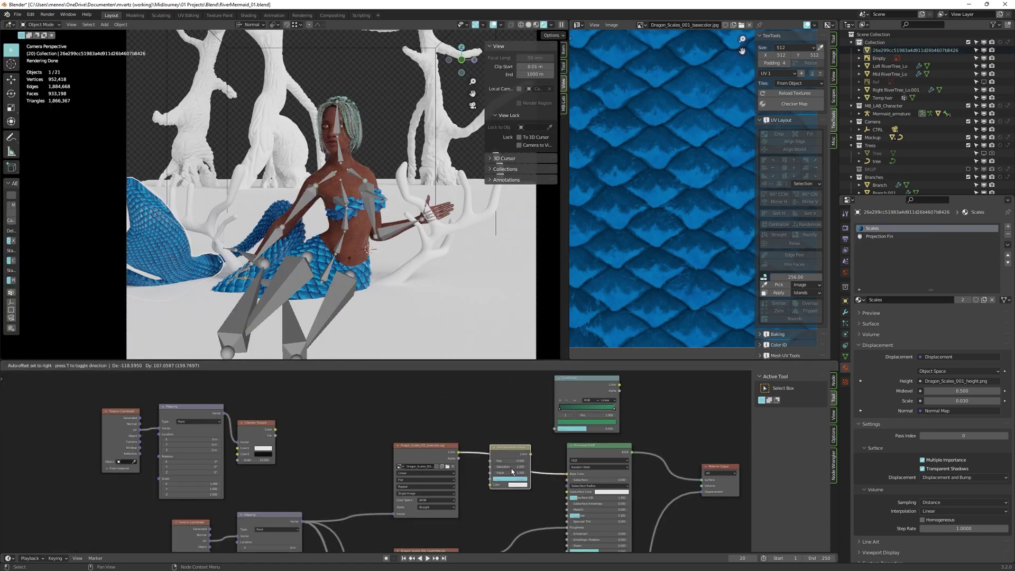
click(512, 473)
scroll(512, 473, up, 1)
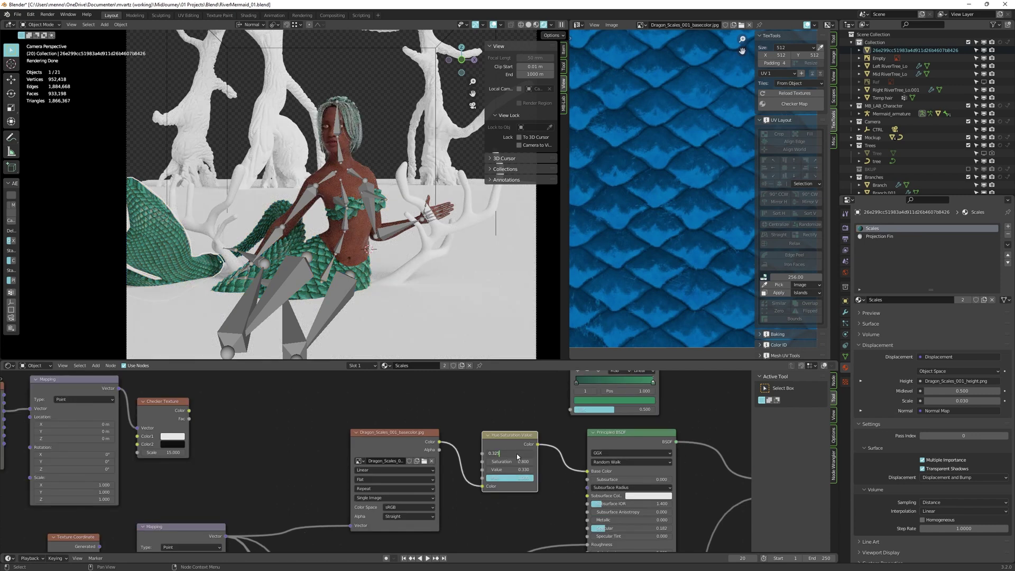
key(Return)
key(shift+alt+z)
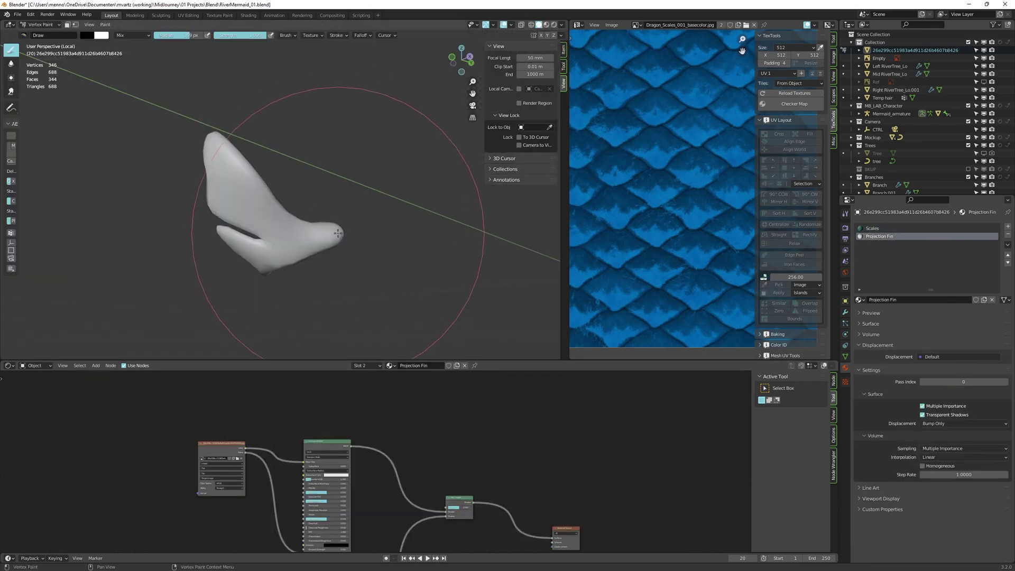
Darken the fin tip with vertex paint and use a Color Attribute node as the Mix Shader factor.
drag(340, 204, 365, 228)
mouse_move(365, 227)
middle_down()
mouse_move(327, 217)
mouse_move(363, 240)
middle_up()
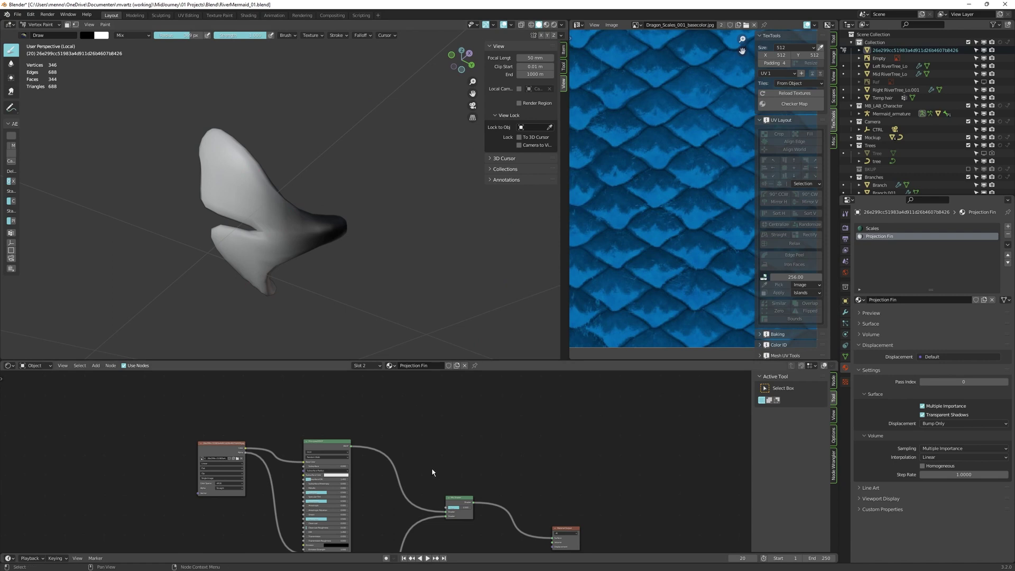
mouse_move(405, 406)
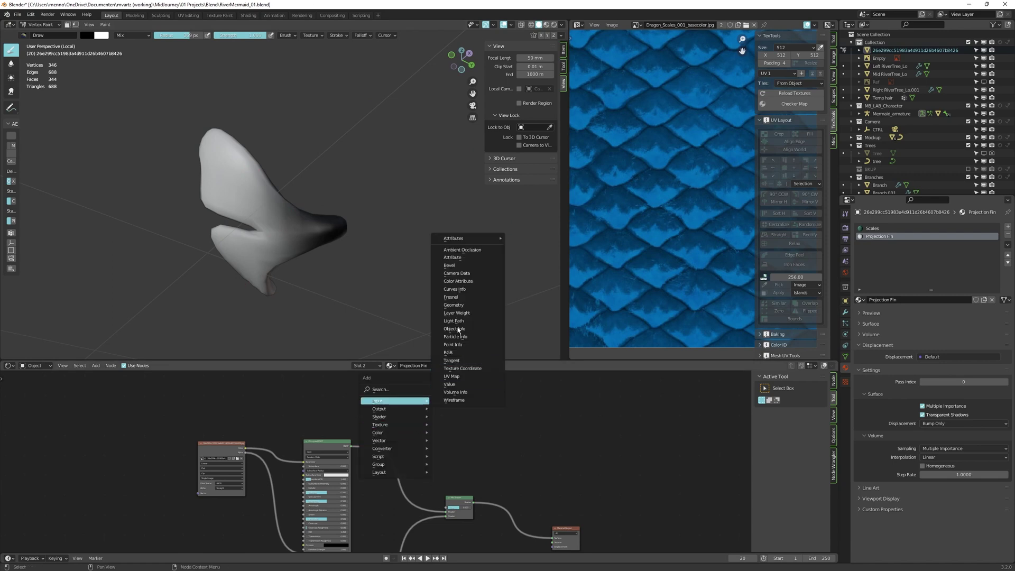
mouse_move(482, 239)
click(534, 239)
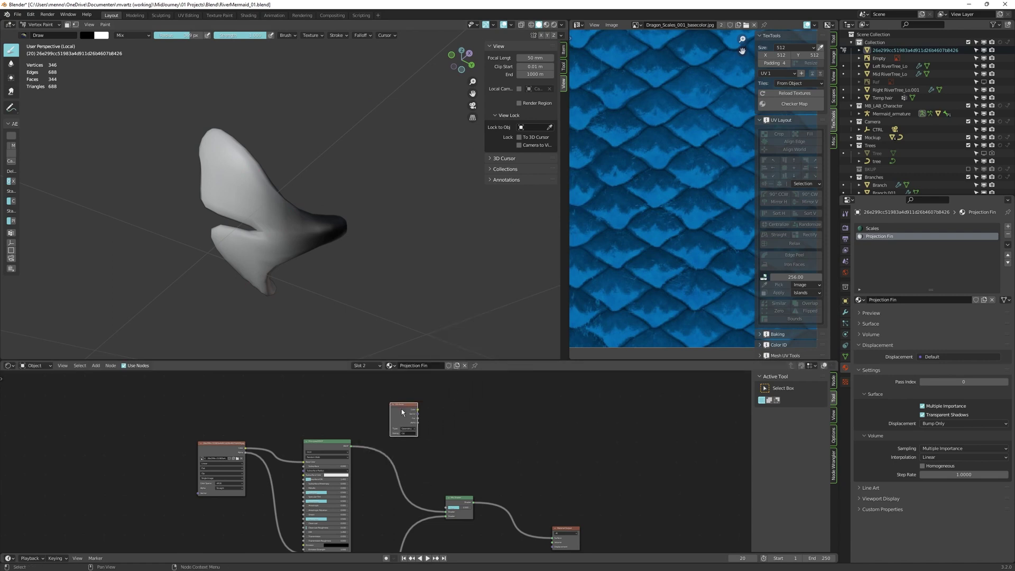
key(ctrl+Tab)
drag(418, 410, 442, 465)
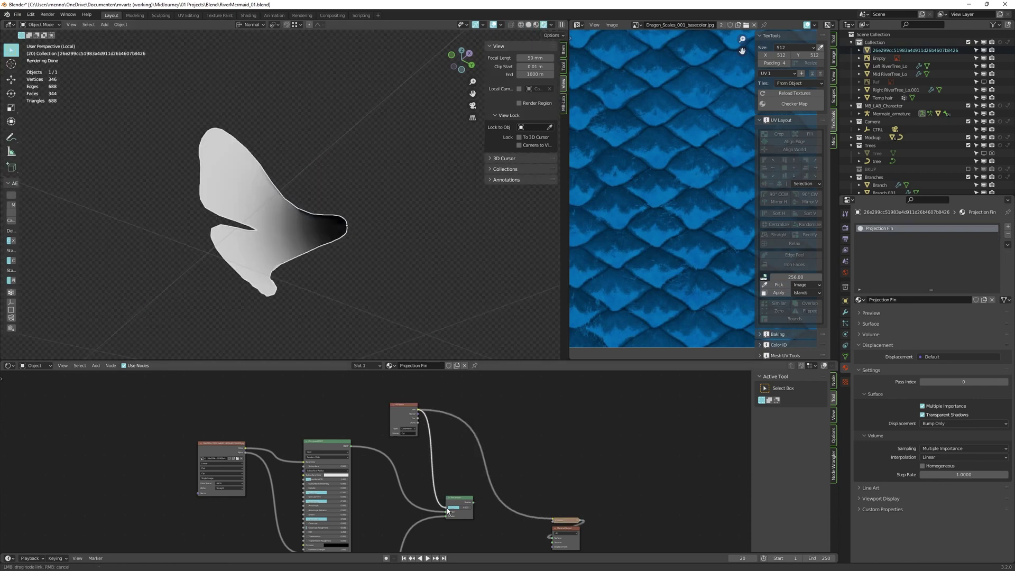
drag(448, 511, 448, 509)
Add a Translucent BSDF to the mix chain and feed the fin image into its Color.
middle_drag(468, 499, 475, 481)
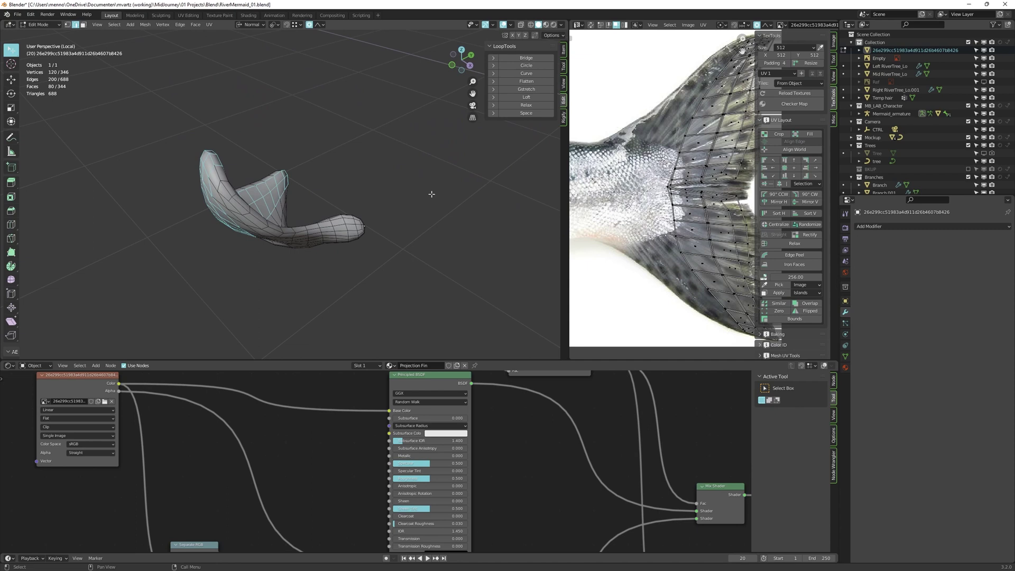
key(alt+s)
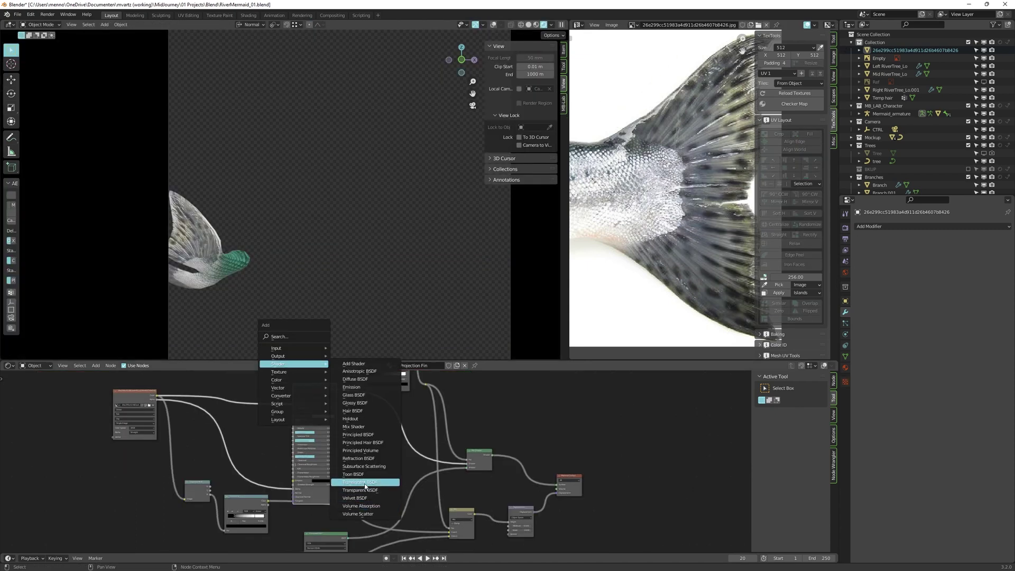
click(365, 483)
ctrl+shift+right_drag(315, 439, 371, 458)
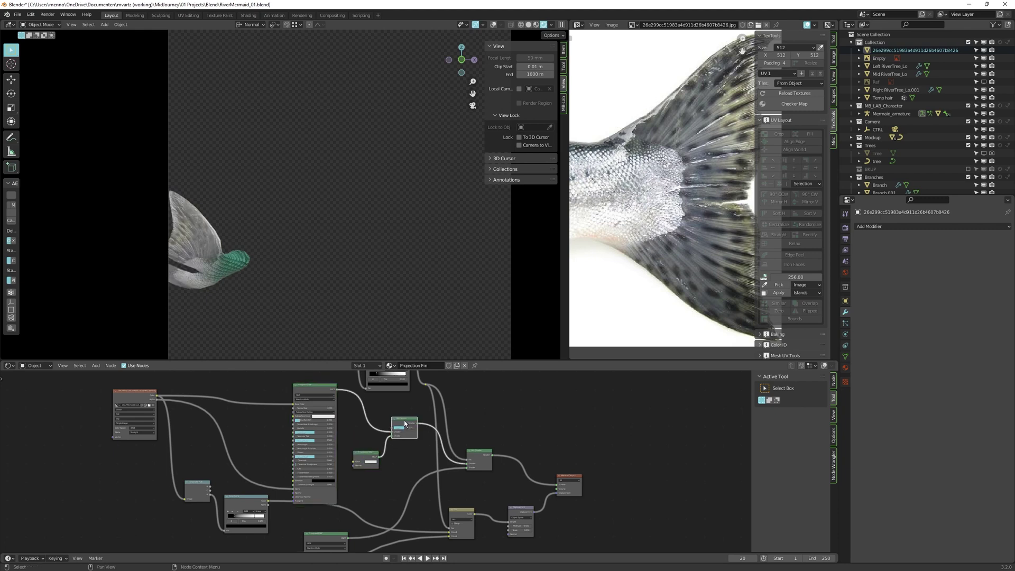
click(368, 458)
scroll(368, 458, up, 2)
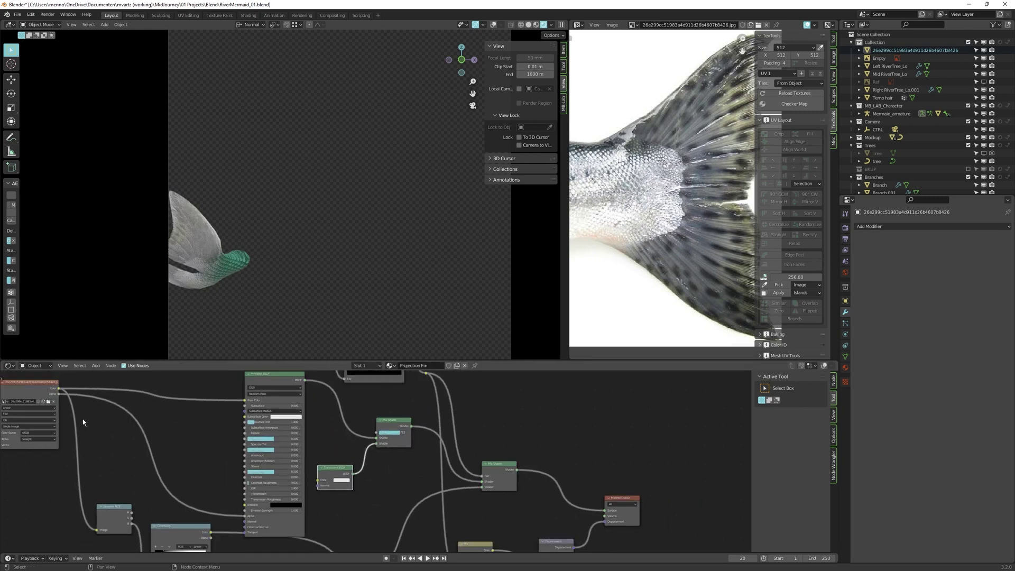
drag(332, 474, 328, 477)
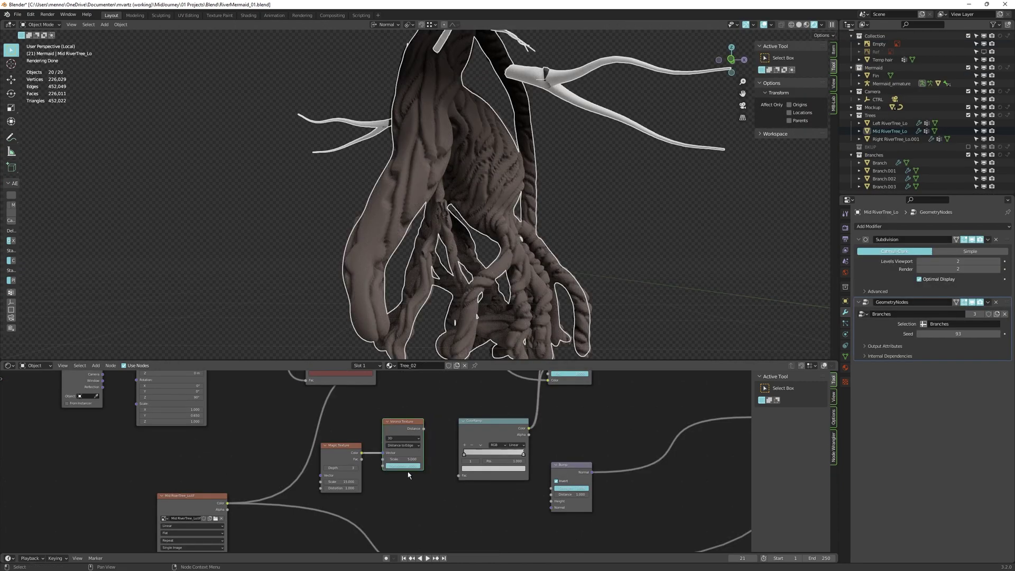
Connect Voronoi distance to the top ColorRamp, reshape the crack pattern, and save.
scroll(392, 471, down, 1)
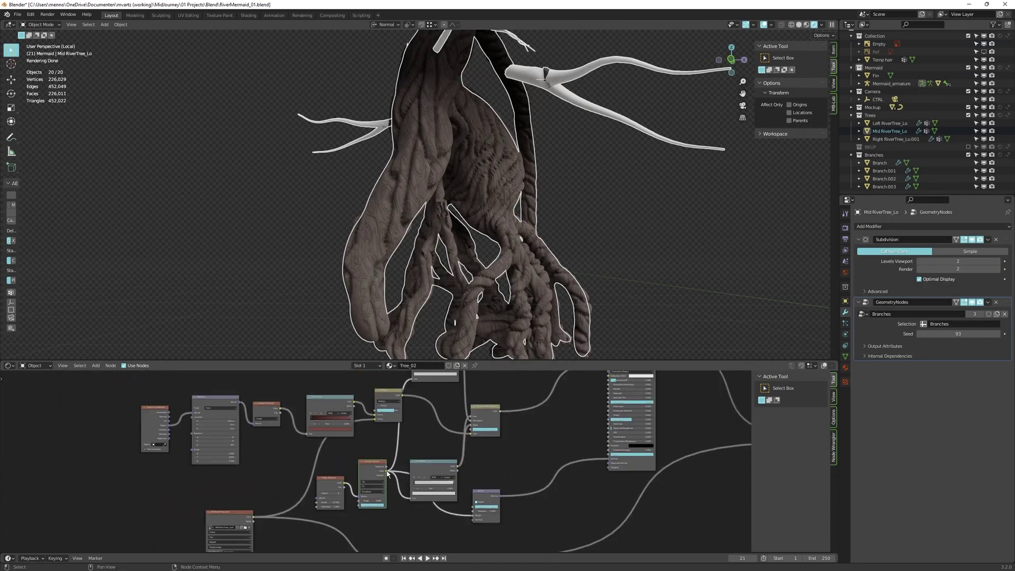
scroll(388, 474, up, 1)
drag(387, 468, 421, 396)
scroll(370, 476, up, 3)
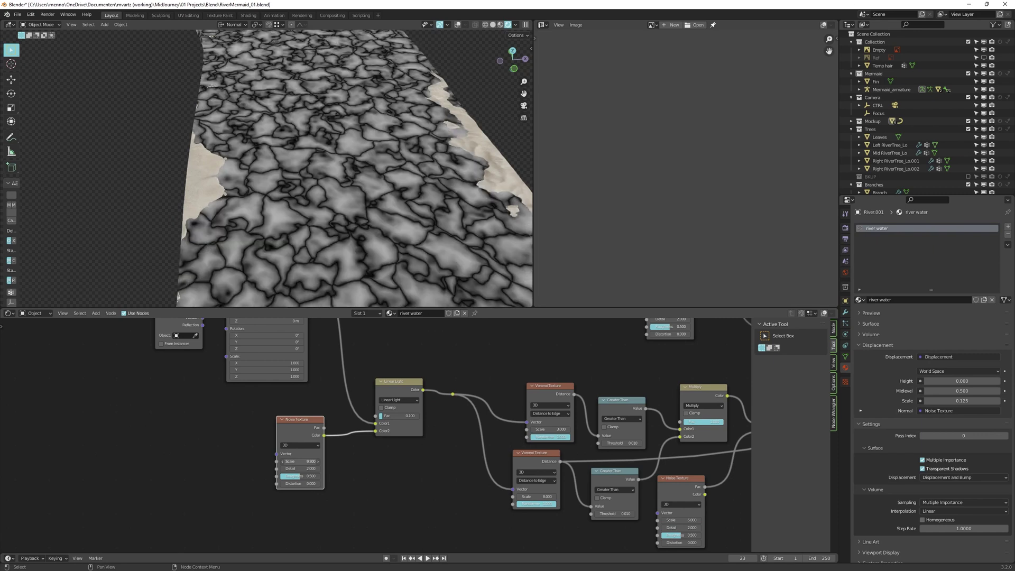
drag(300, 462, 300, 462)
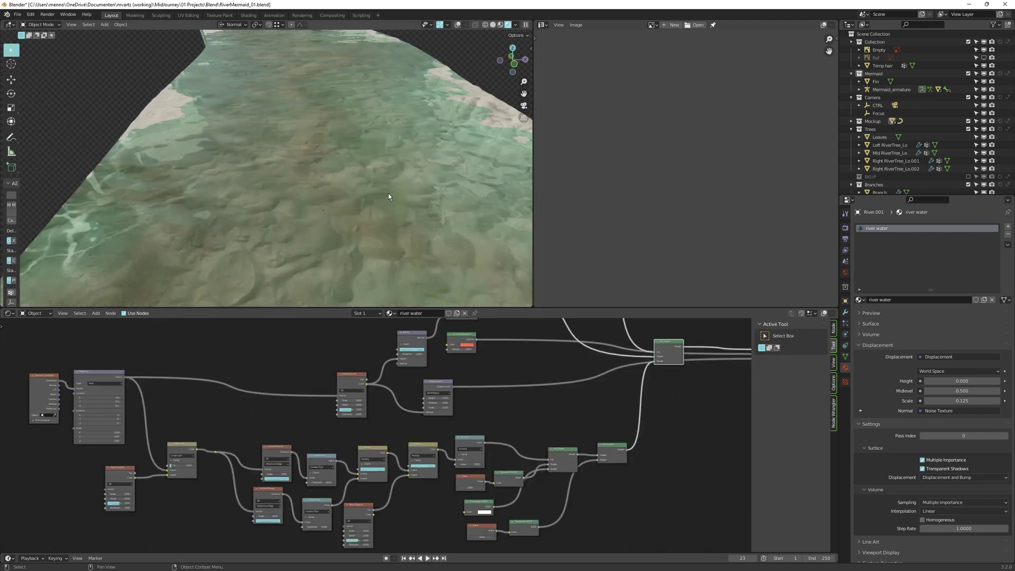
scroll(388, 193, down, 8)
key(ctrl+s)
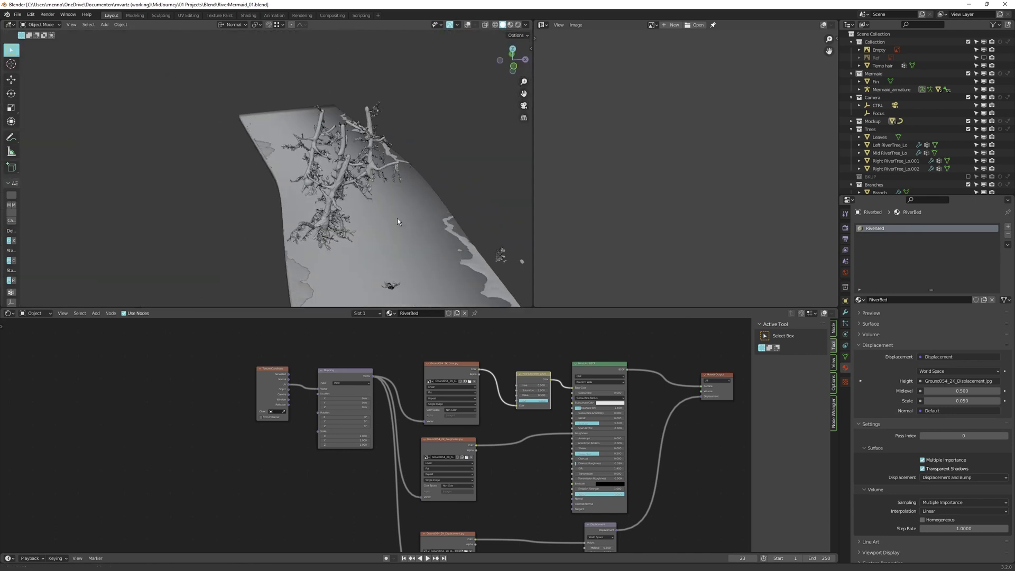
Copy the array and curve modifiers to Plane.001 and move it along its Y normal.
middle_drag(397, 218, 453, 207)
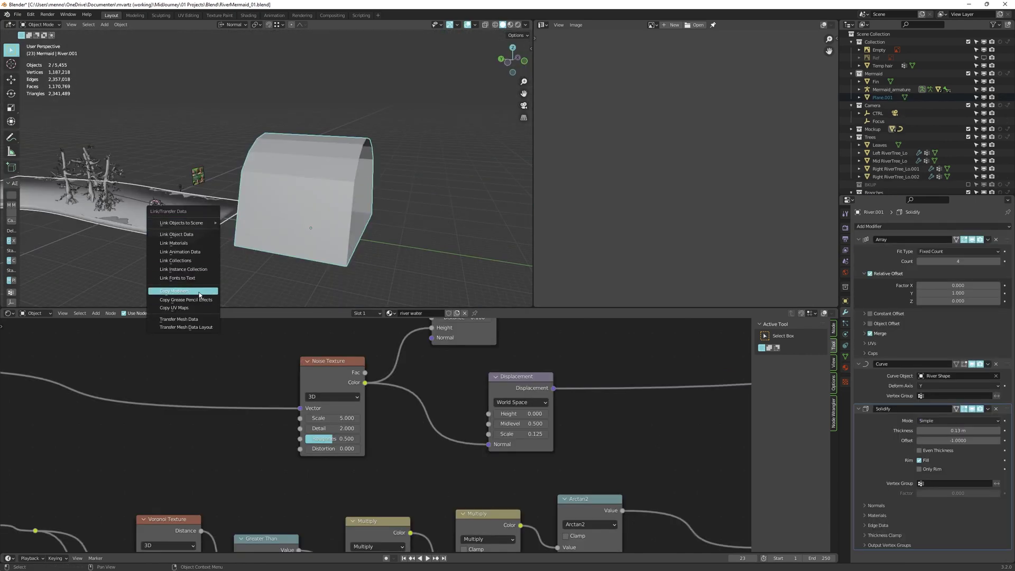
click(199, 295)
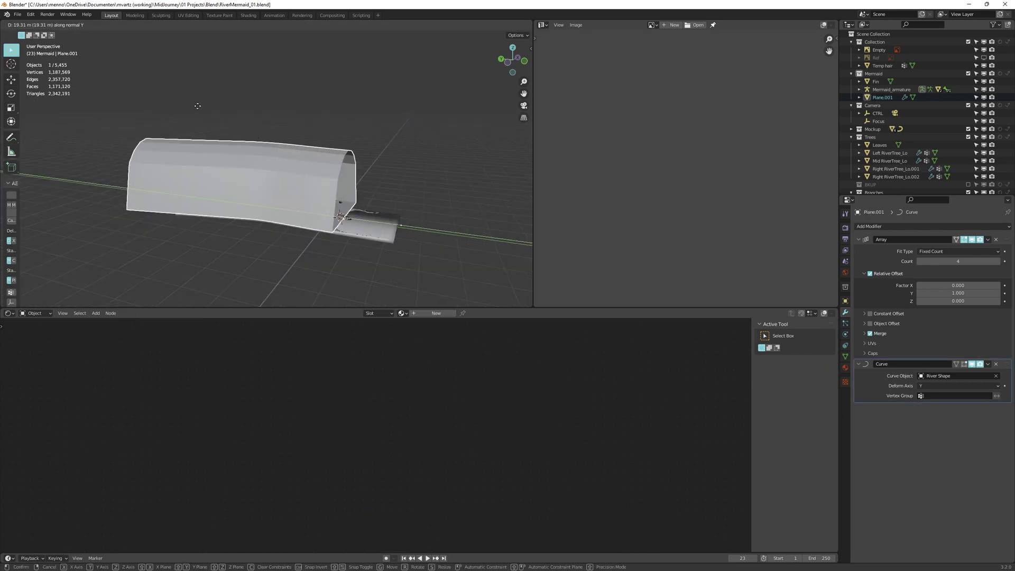
click(150, 53)
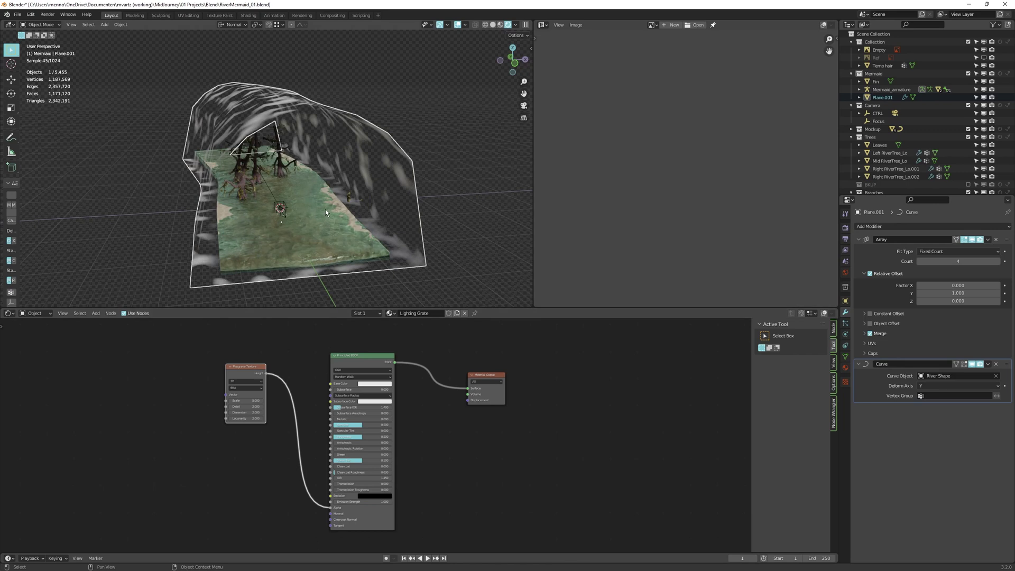
scroll(317, 223, up, 5)
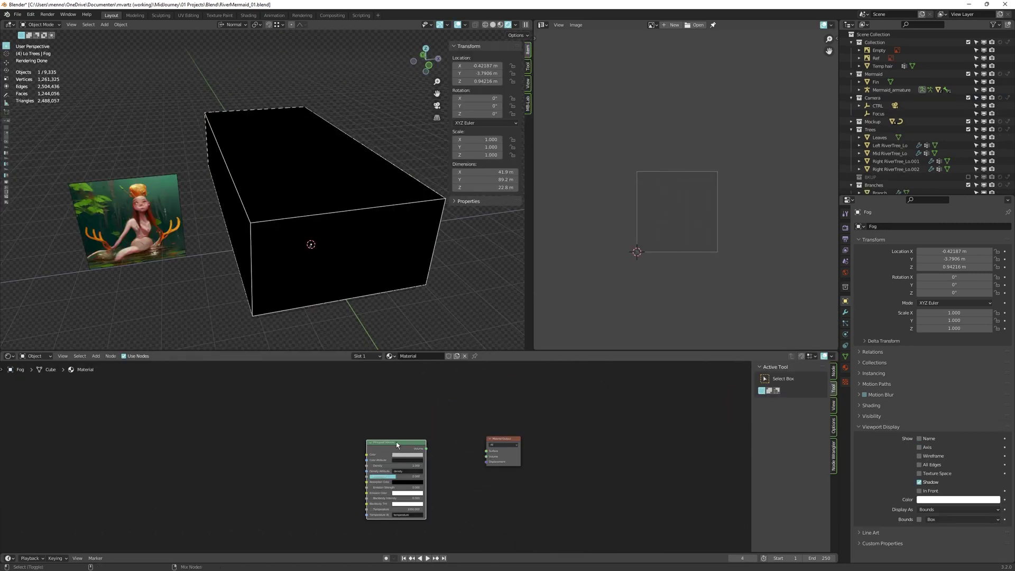
Connect the Principled Volume to the Fog's Volume output, add a ColorRamp, and tune the fog colour.
ctrl+shift+click(397, 445)
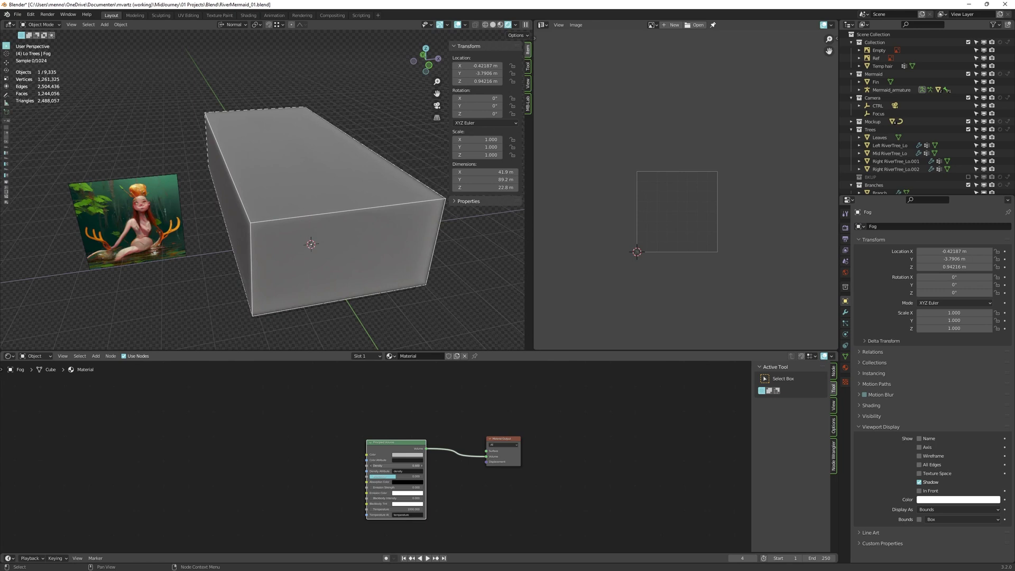
key(shift+a)
mouse_move(270, 522)
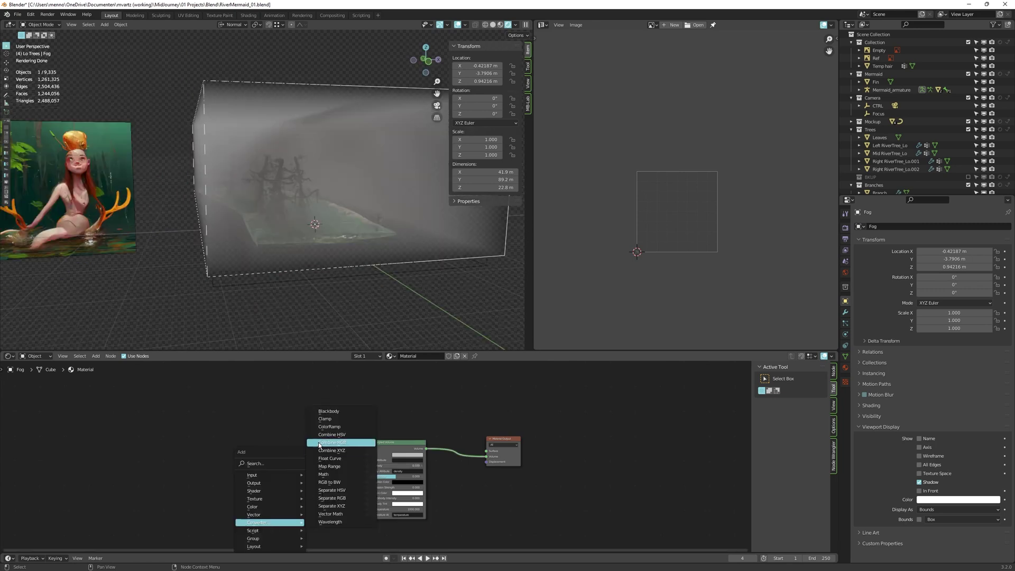
click(329, 427)
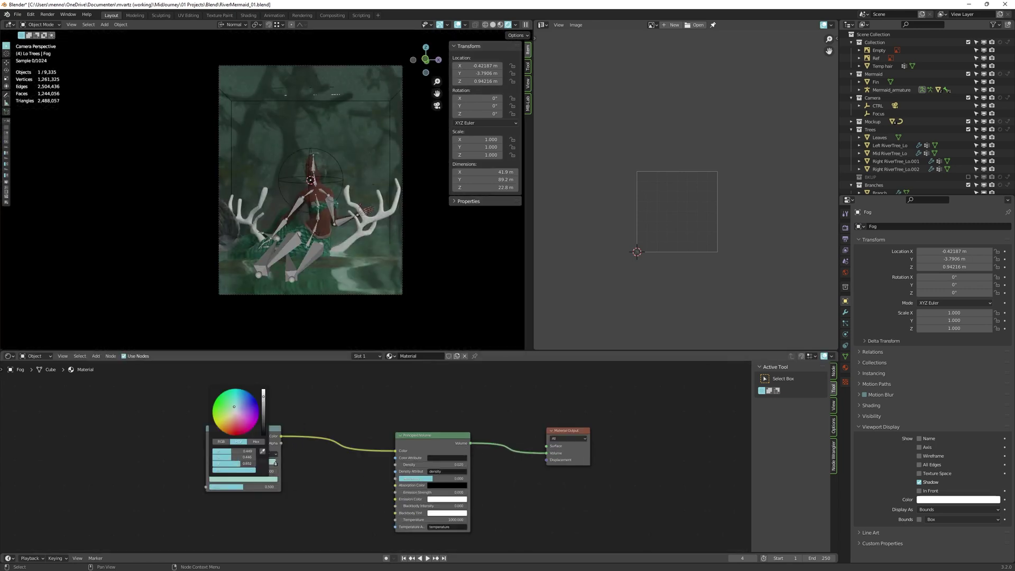
drag(241, 464, 247, 463)
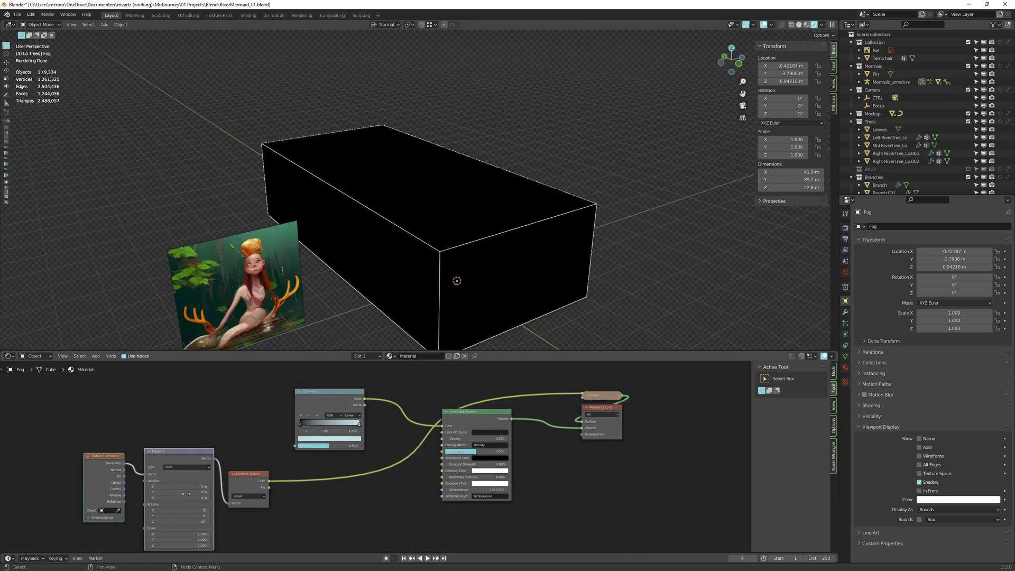
drag(189, 487, 200, 486)
key(ctrl+z)
key(ctrl+z)
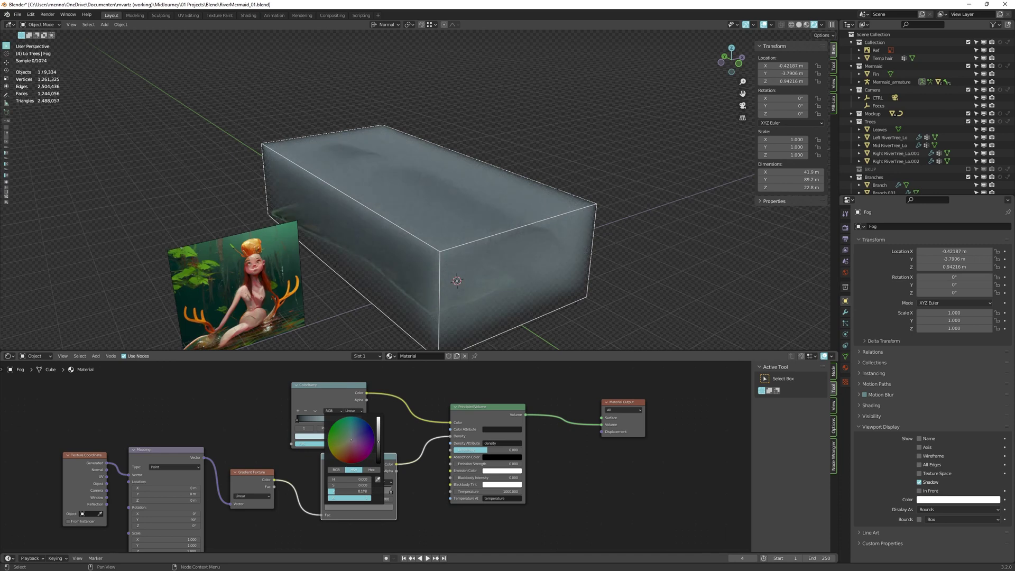
drag(350, 491, 347, 491)
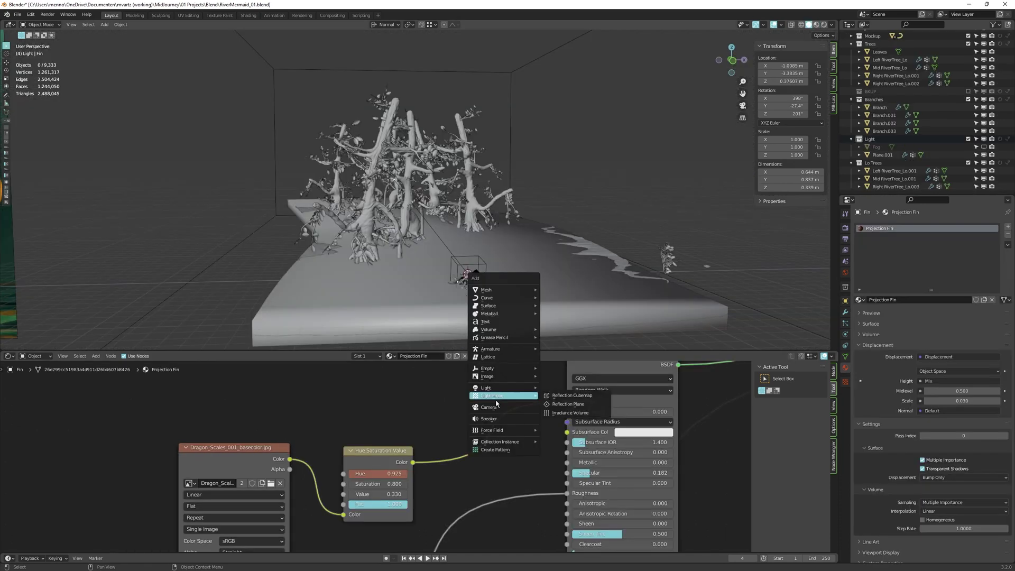
Add a spot light, move it upward, and rotate it toward the scene.
mouse_move(497, 392)
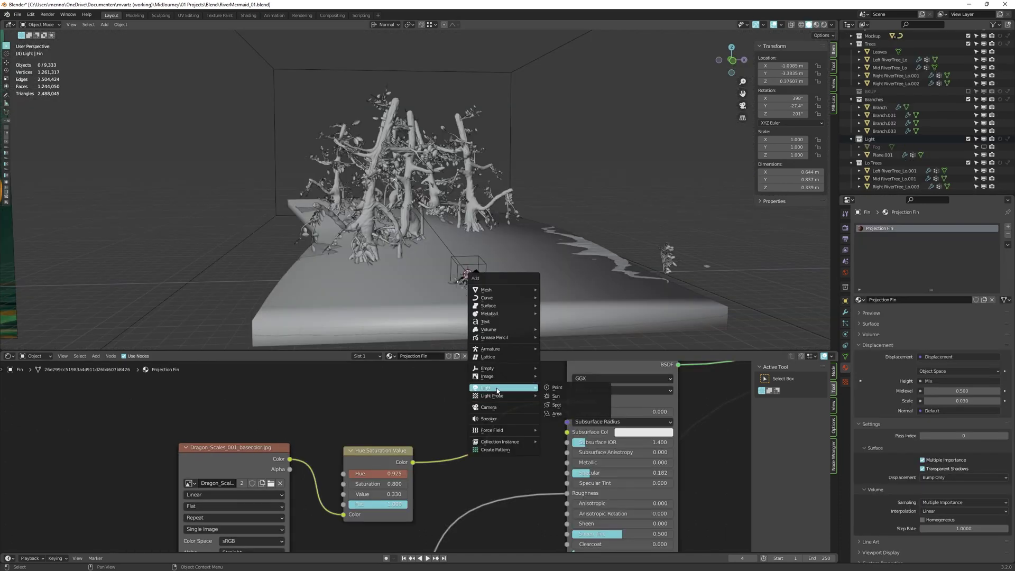
click(556, 404)
scroll(493, 266, down, 3)
scroll(494, 266, down, 2)
middle_drag(494, 266, 534, 264)
key(g)
click(571, 173)
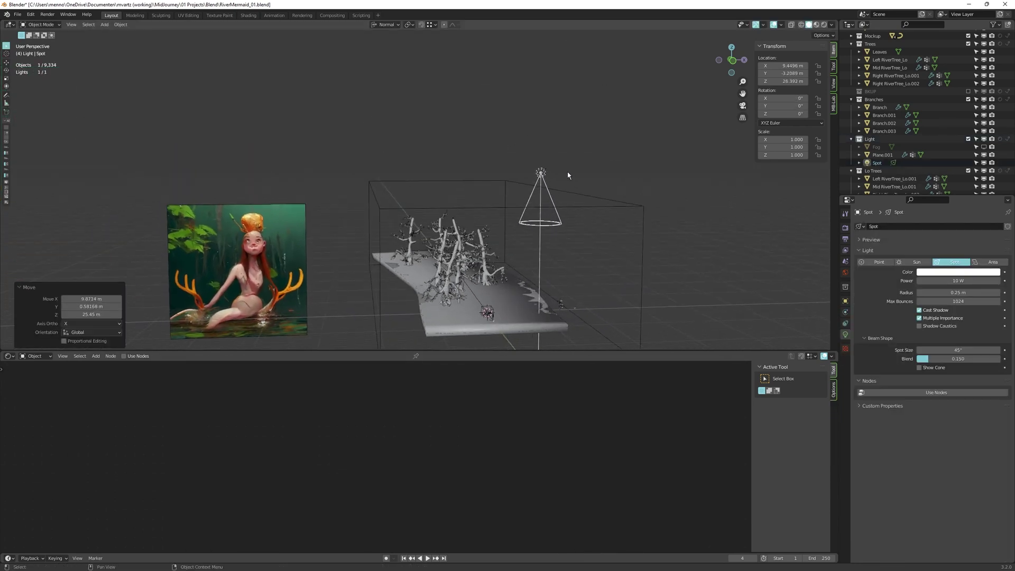
key(r)
click(595, 209)
Refine the spot light's position and aim with repeated moves and rotations.
middle_drag(595, 209, 556, 281)
key(g)
click(682, 240)
key(r)
click(642, 260)
key(g)
click(660, 254)
middle_drag(660, 254, 669, 217)
key(r)
key(r)
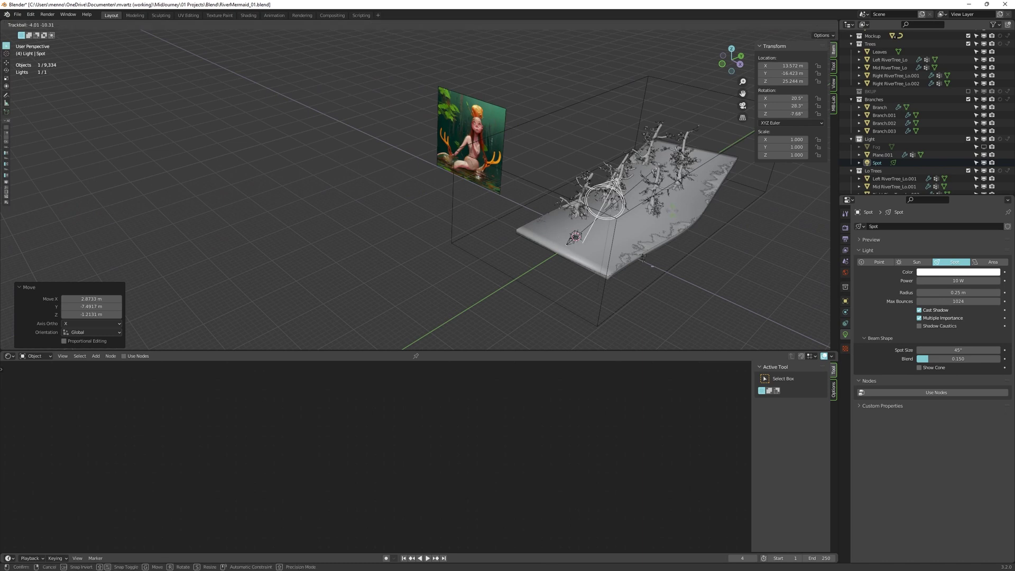
click(603, 233)
middle_drag(602, 233, 586, 239)
key(r)
key(r)
click(658, 231)
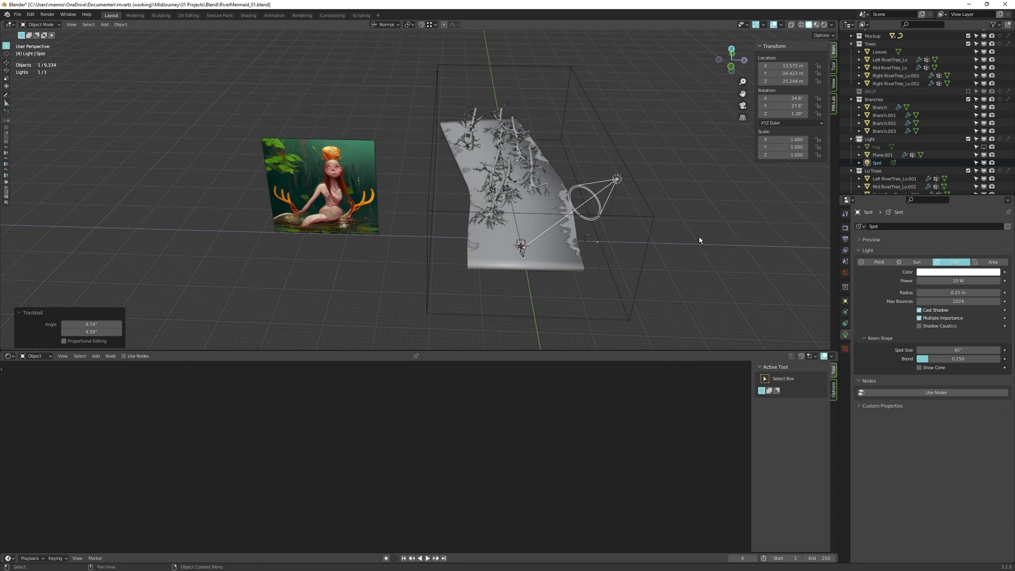
Rename the spot light to 'Main', disconnect the world background, and save.
scroll(899, 159, down, 1)
double_click(877, 160)
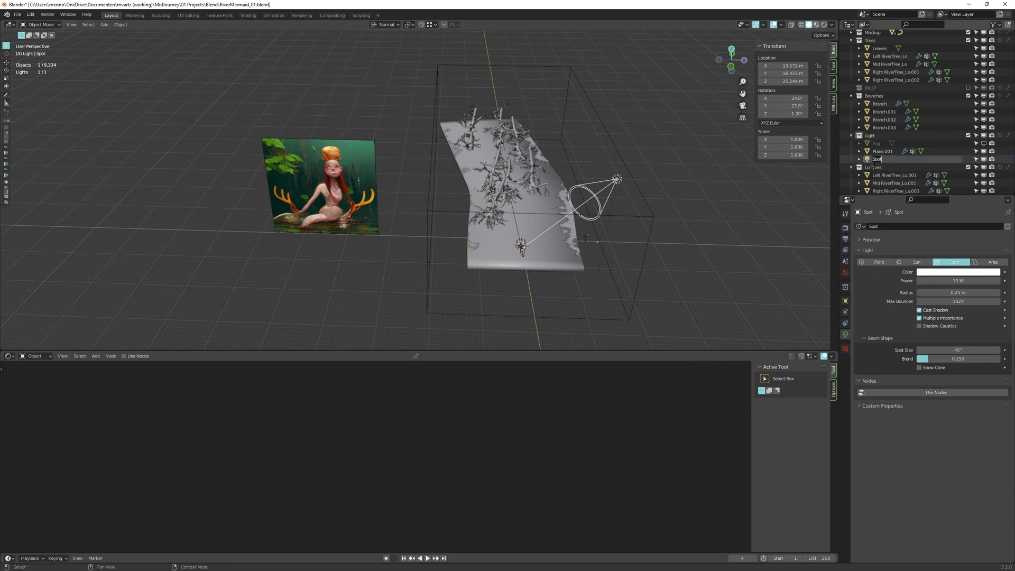
text(Main)
ctrl+right_drag(501, 411, 501, 471)
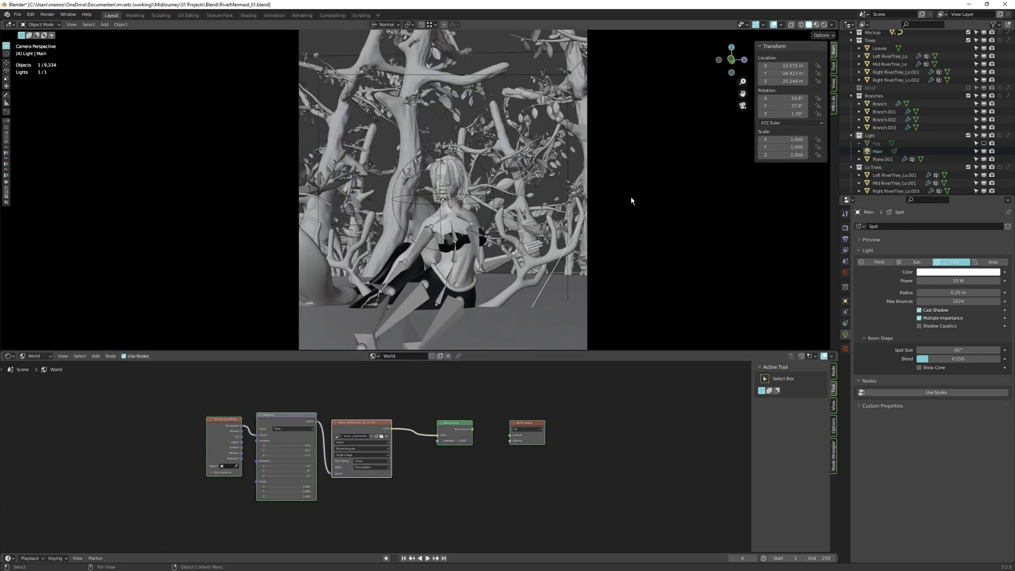
key(ctrl+s)
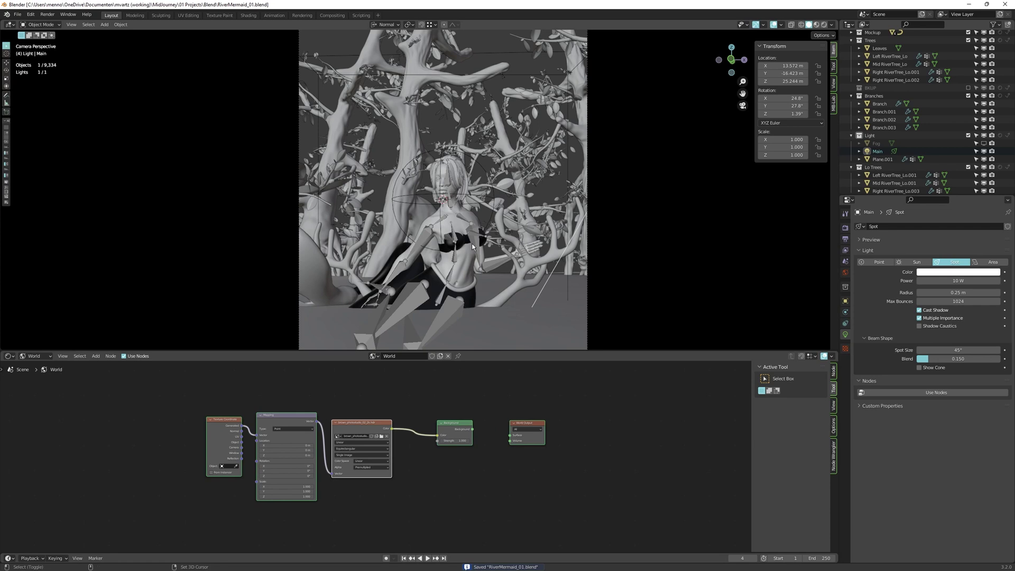
In rendered preview, re-enable the Fog and widen the spot light radius to 0.33 m.
key(shift+z)
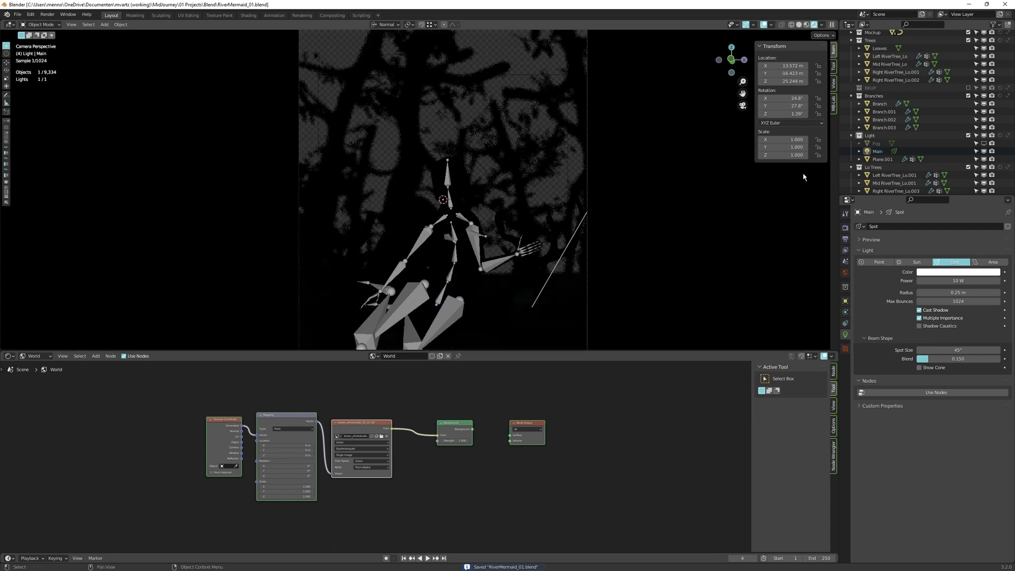
click(984, 144)
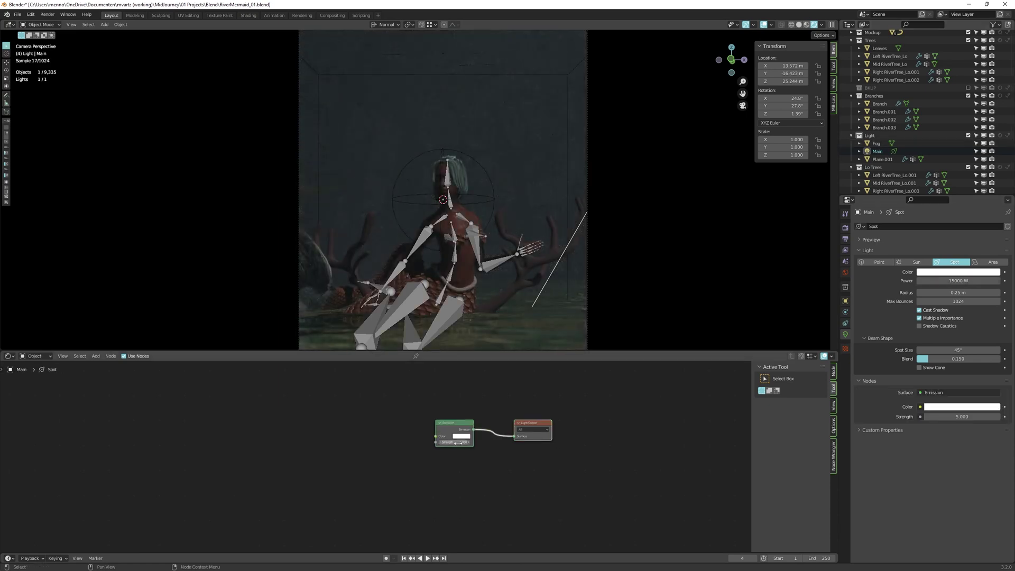
key(shift+alt+z)
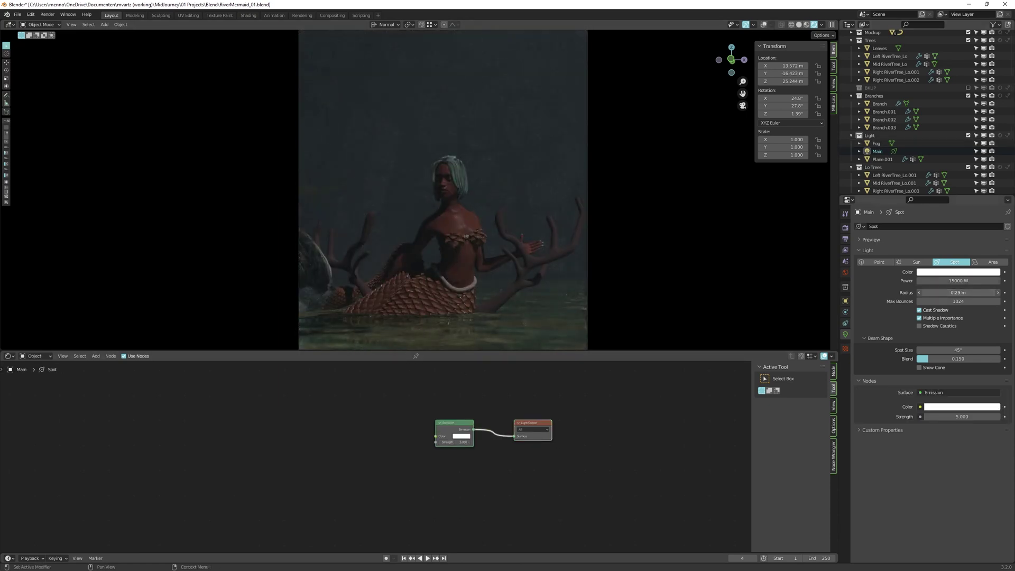
drag(958, 293, 968, 293)
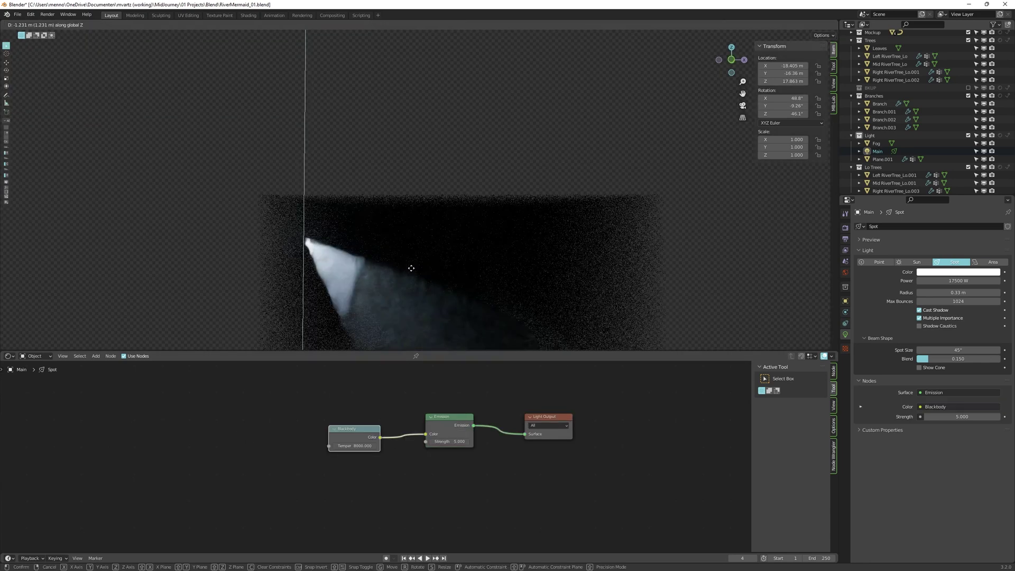
Move the spot light and the new point light along their local Z axes.
key(g)
key(z)
key(z)
click(453, 289)
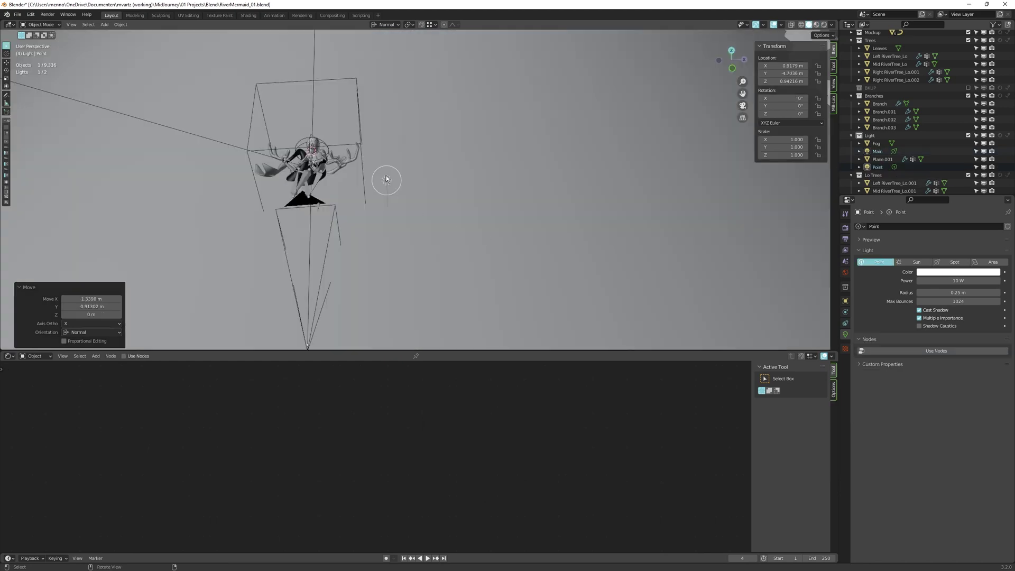
middle_drag(412, 190, 437, 183)
key(g)
key(z)
key(z)
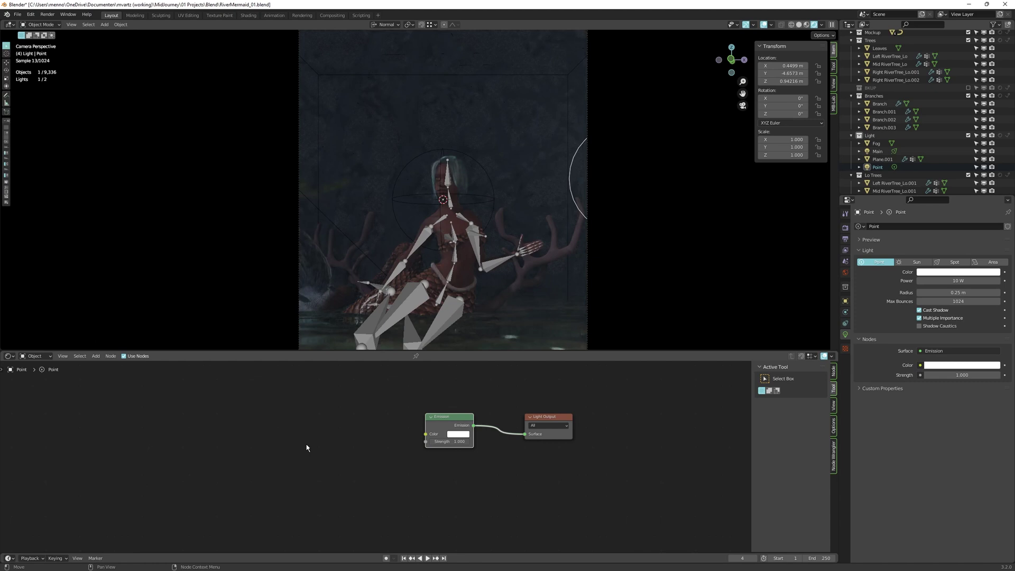
Add a Blackbody node and feed it into the point light's Emission Color.
key(shift+a)
mouse_move(342, 508)
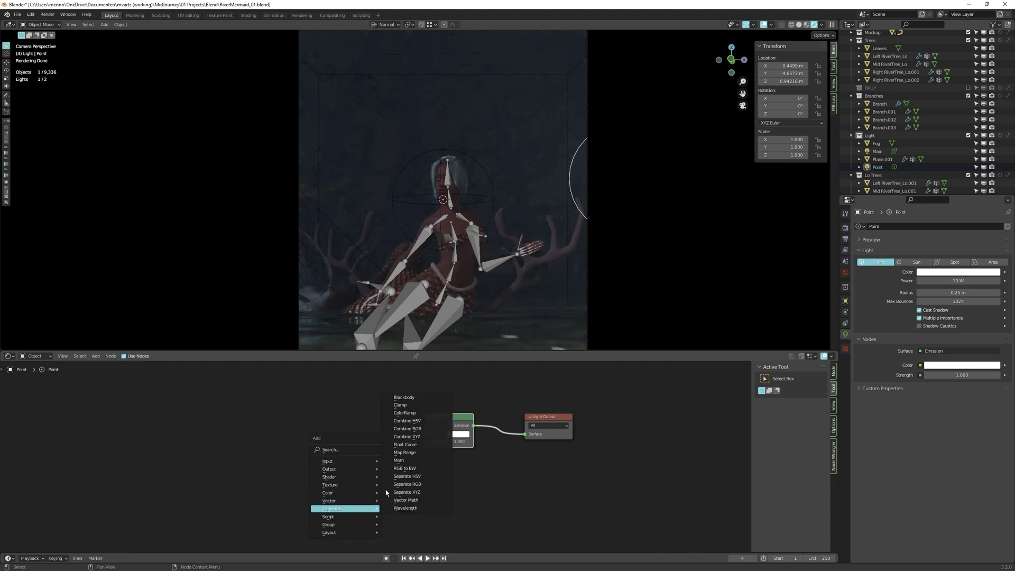
click(417, 415)
click(349, 428)
drag(394, 437, 427, 435)
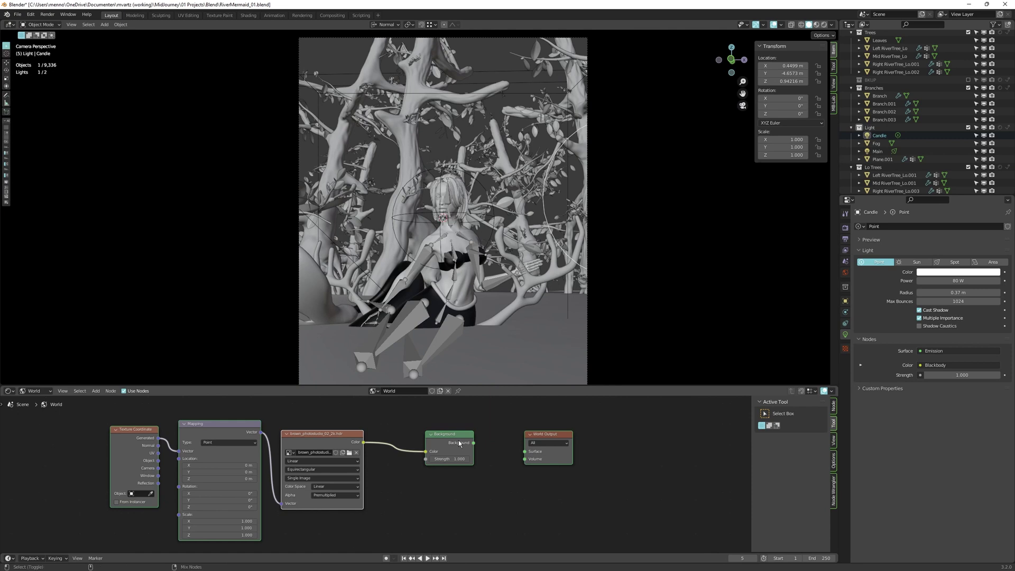
Reconnect the world Background to its output and dim its strength to 0.100 in rendered view.
key(shift+f)
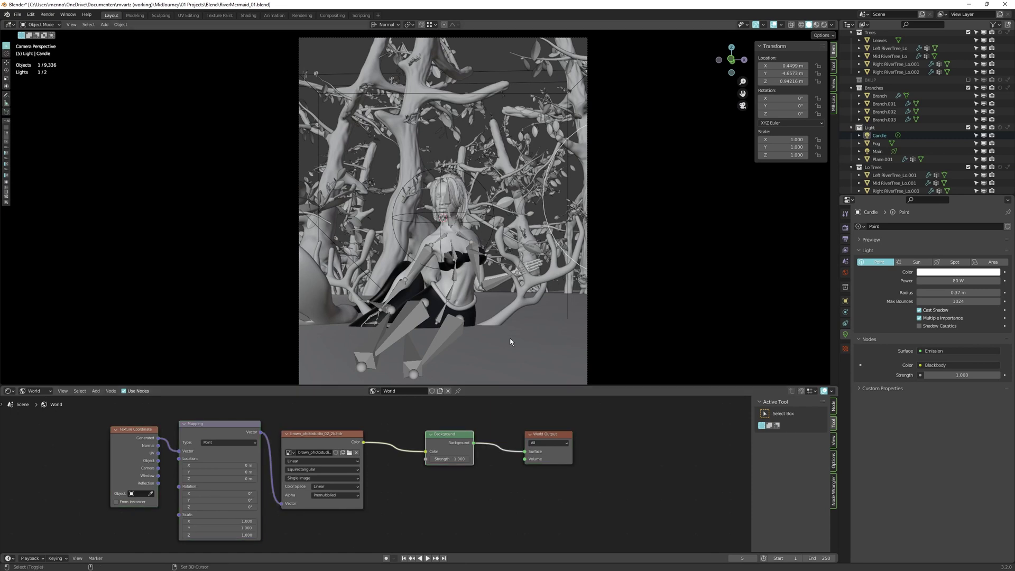
key(z)
drag(456, 459, 443, 459)
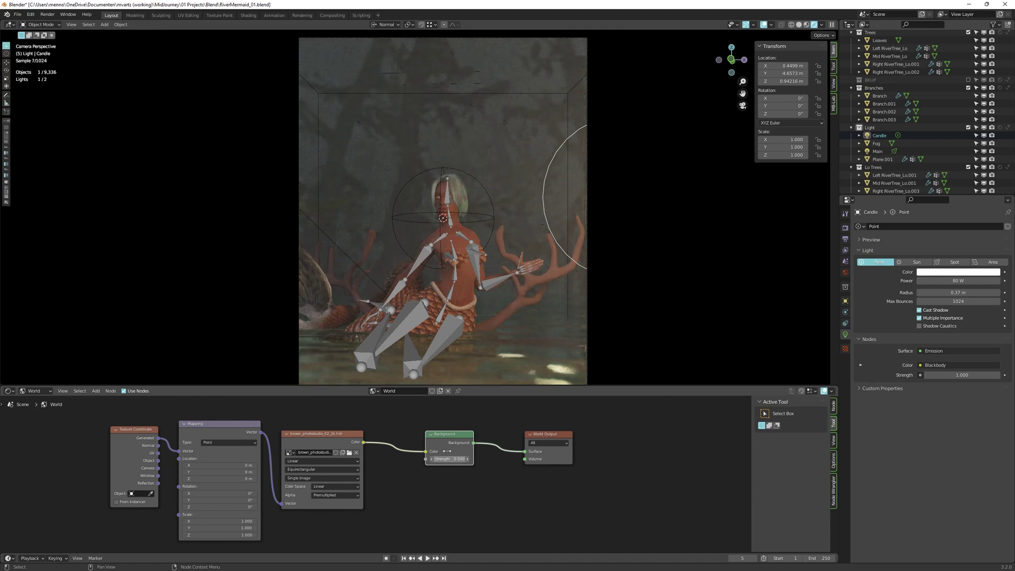
key(shift+alt+z)
drag(435, 459, 461, 460)
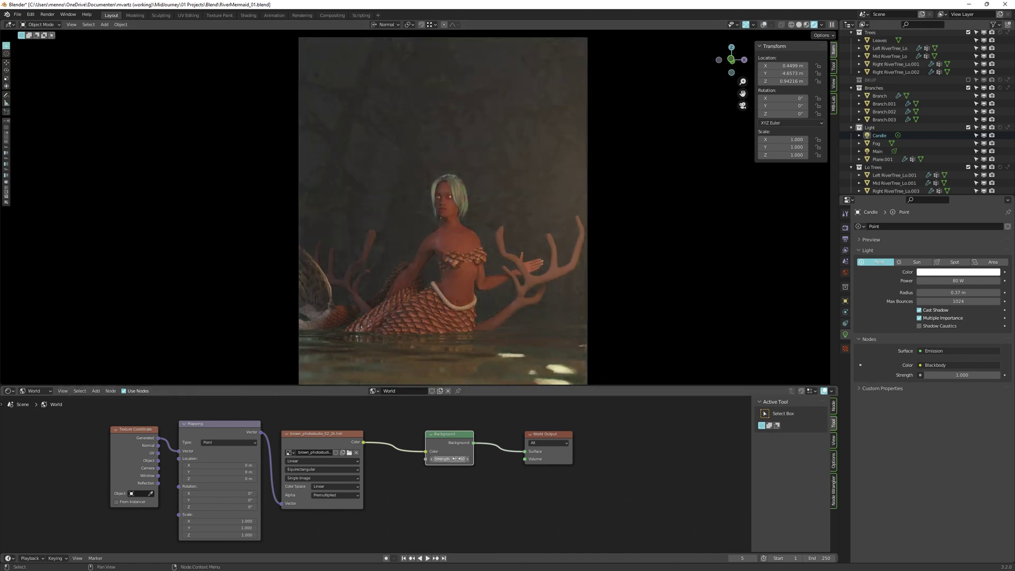
click(846, 301)
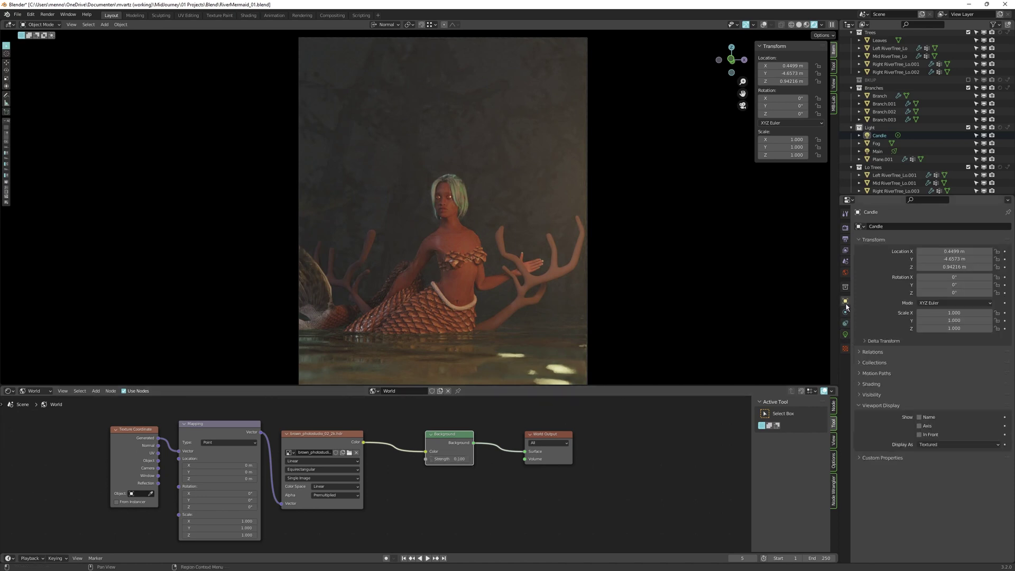
click(846, 273)
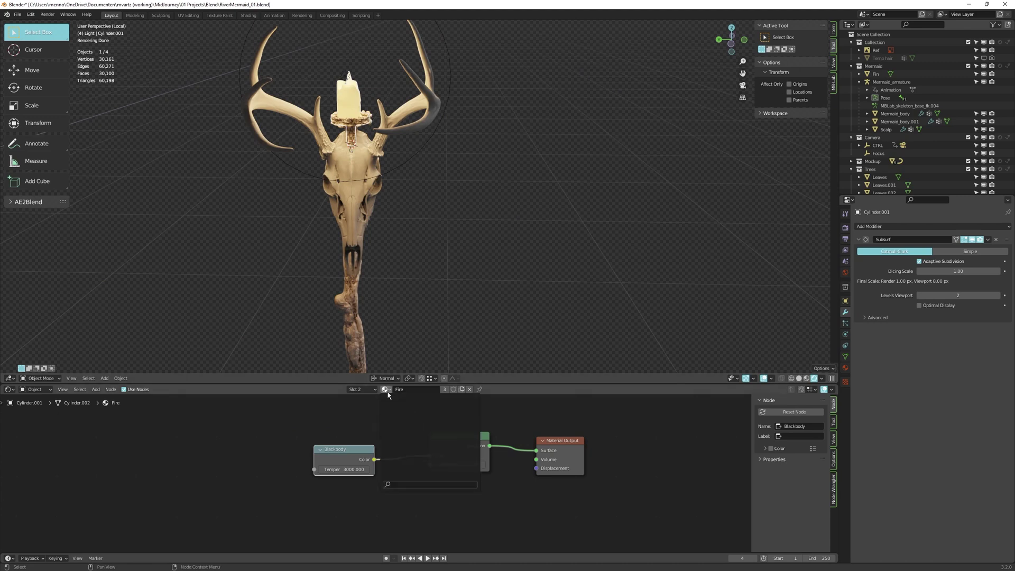
Select material Slot 3 and subdivide Plane.002 with loop cuts.
click(362, 390)
click(357, 420)
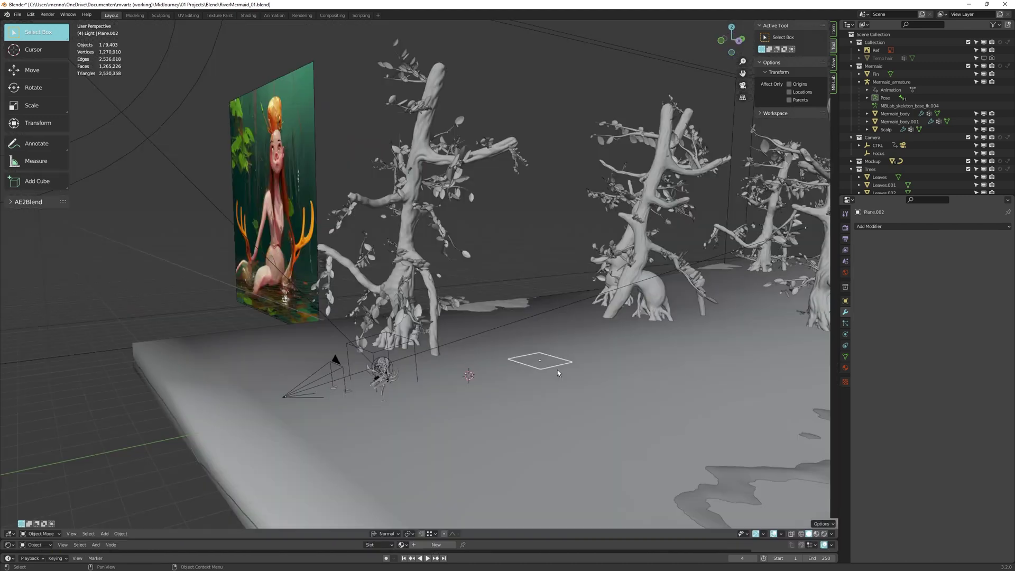
key(Tab)
key(s)
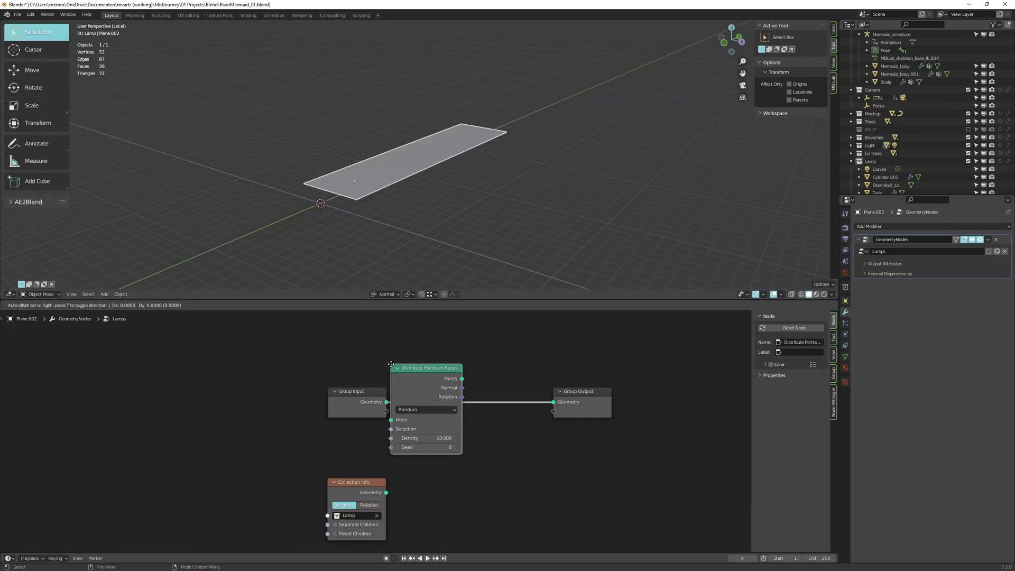
Wire Distribute Points on Faces and Instance on Points to scatter the Lamp collection.
drag(471, 410, 500, 411)
drag(560, 392, 625, 392)
key(shift+a)
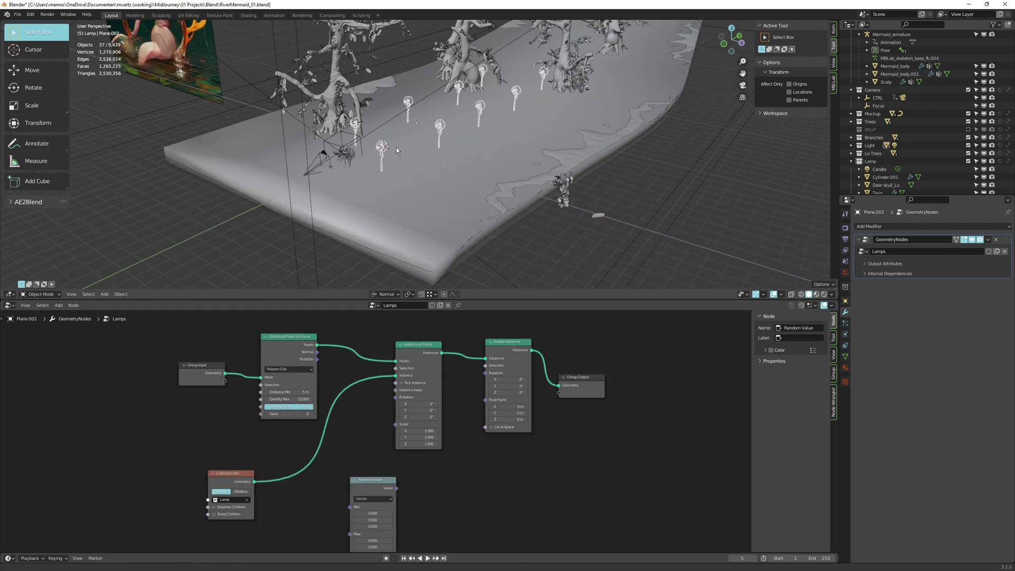
middle_drag(395, 147, 443, 144)
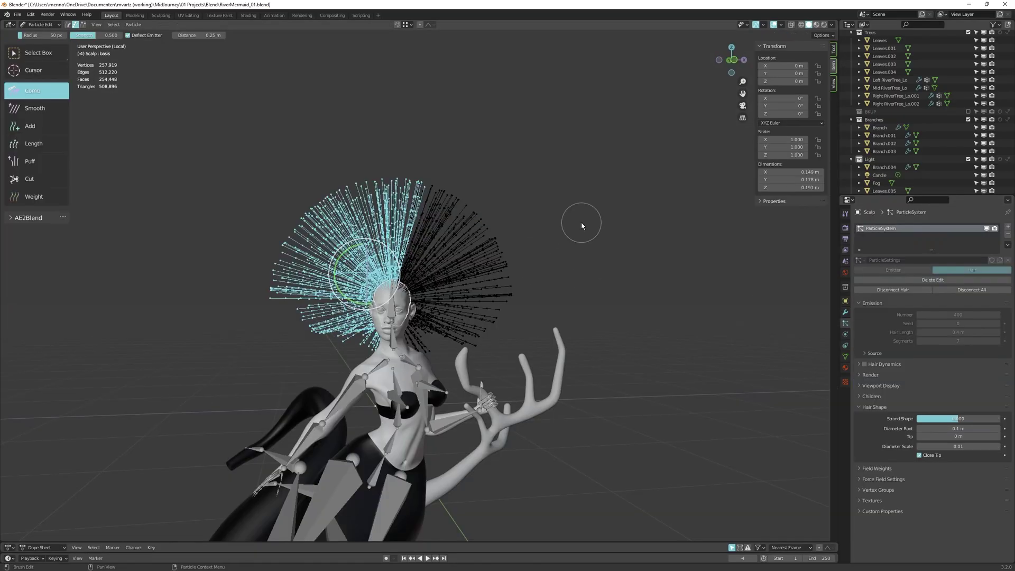
Enlarge the Comb brush to 115 px, comb the left hair down, and reposition the spot light.
key(f)
drag(465, 216, 381, 317)
mouse_move(350, 254)
mouse_down()
mouse_move(385, 272)
mouse_move(358, 355)
mouse_up()
mouse_move(358, 355)
middle_down()
mouse_move(402, 350)
mouse_move(344, 352)
mouse_move(355, 349)
middle_up()
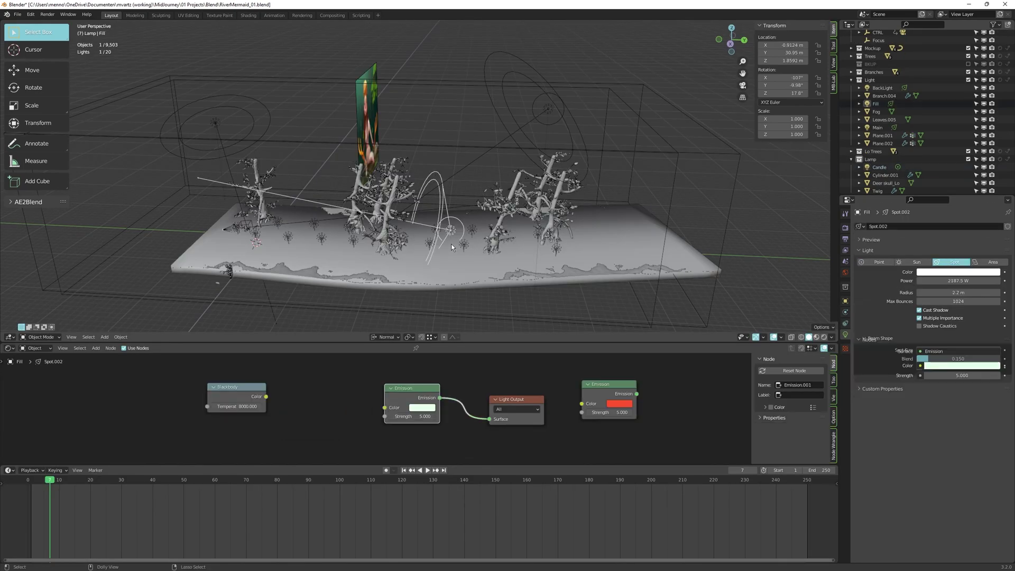
key(ctrl+z)
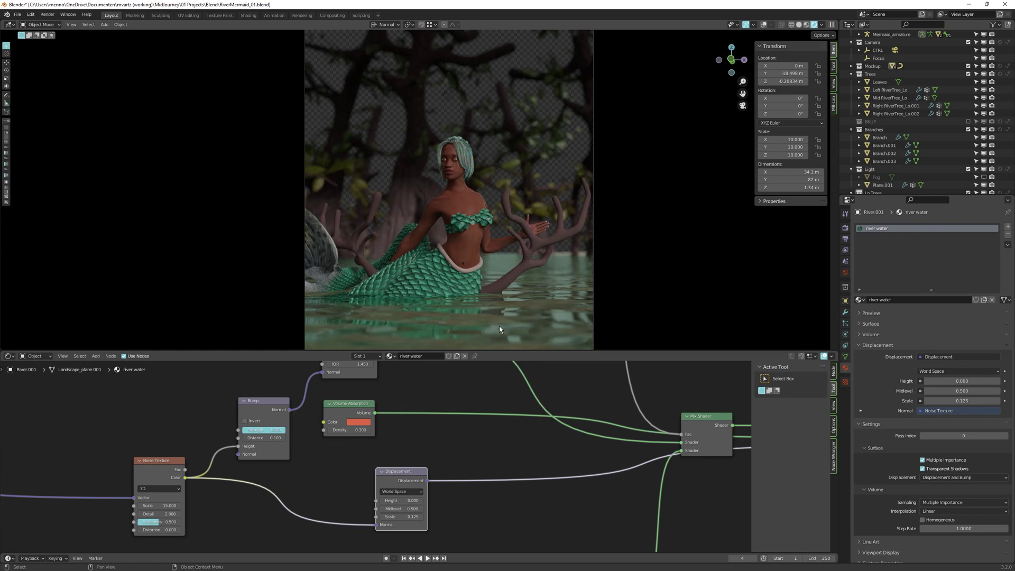
Duplicate the Hue/Saturation/Value node in Mermaid_body's Scales material.
click(435, 278)
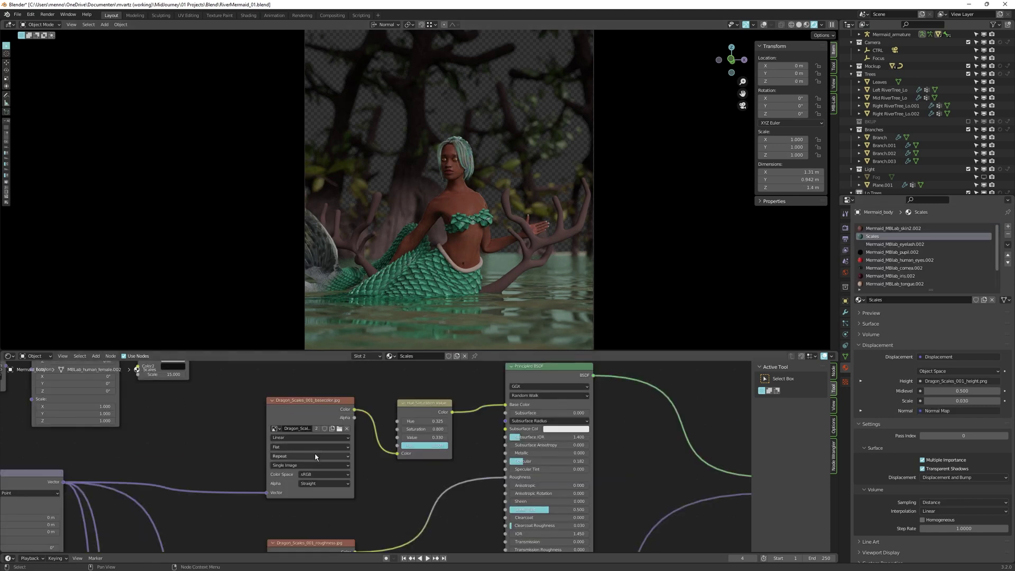
key(shift+d)
click(439, 369)
Raise the duplicate's hue in steps to 0.925, turning the scales orange-brown, and save.
click(456, 461)
key(ctrl+s)
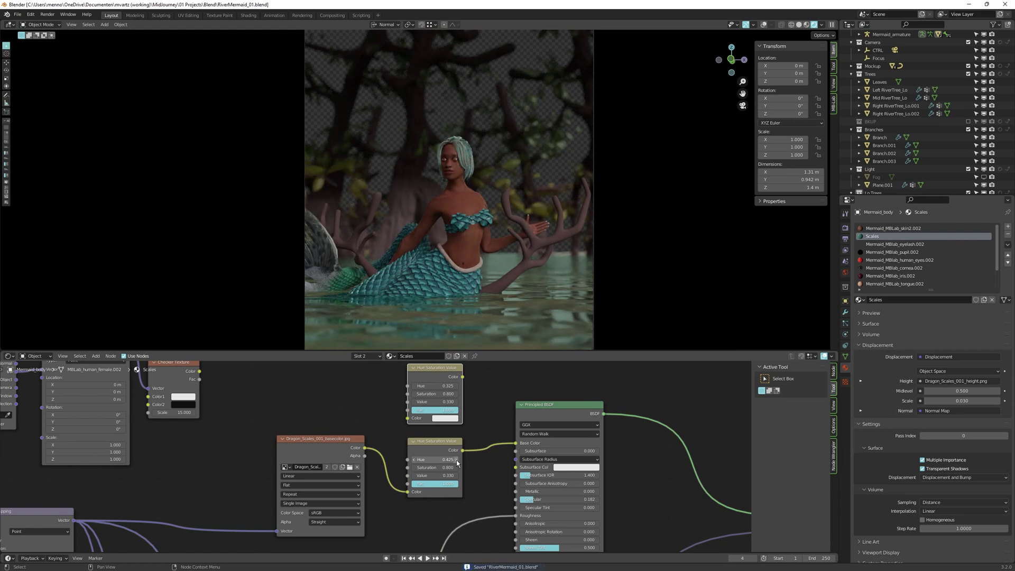
click(456, 460)
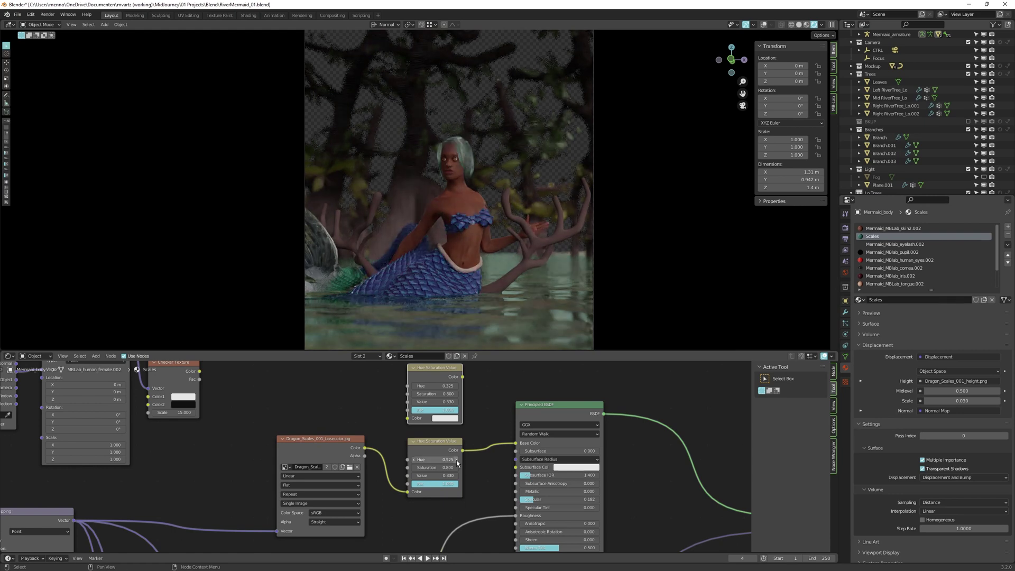
click(456, 460)
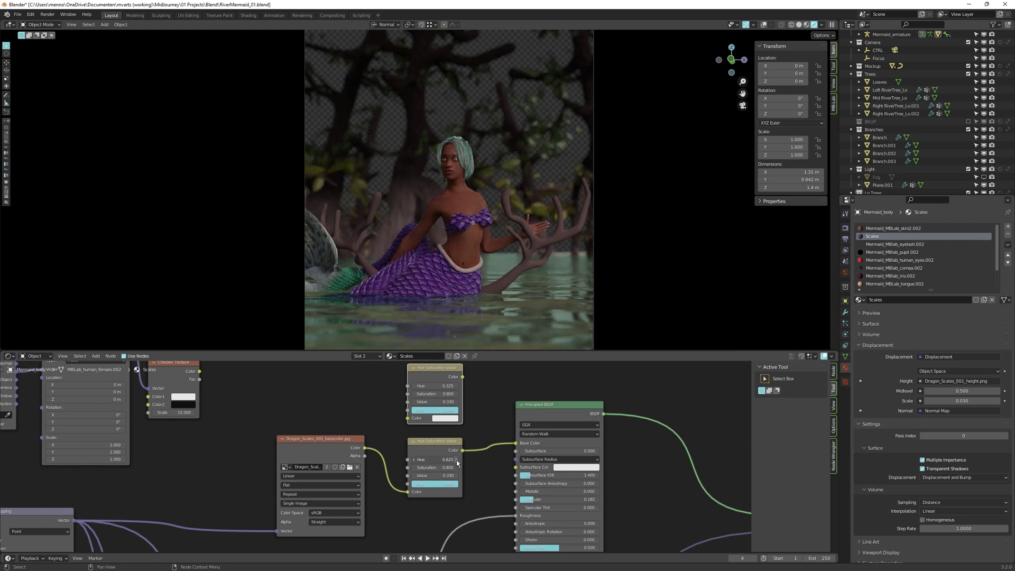
click(456, 460)
click(456, 460)
click(456, 461)
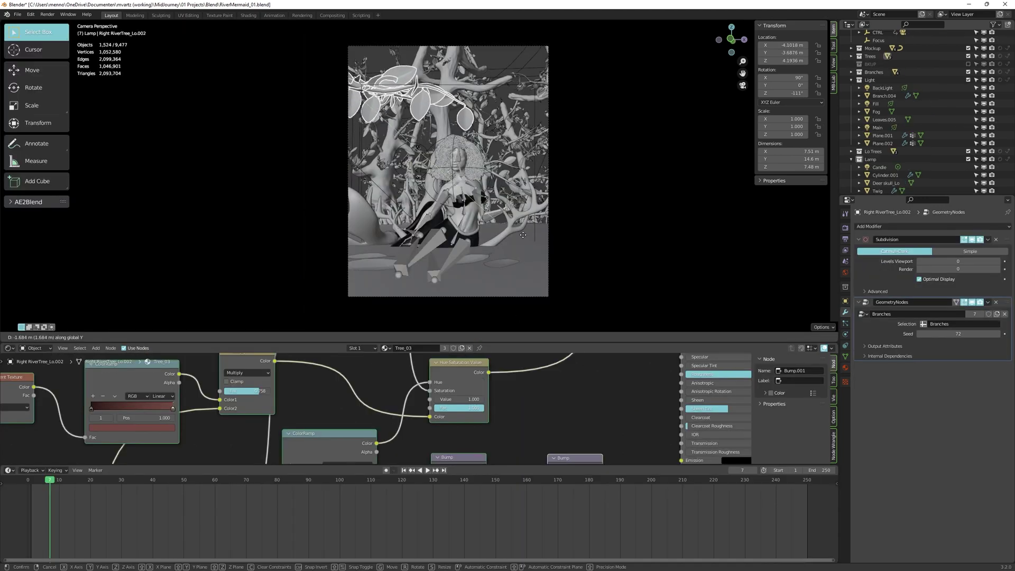
Move the leaves branch up about 0.126 m along Z, then browse the Shape Keys list.
click(543, 172)
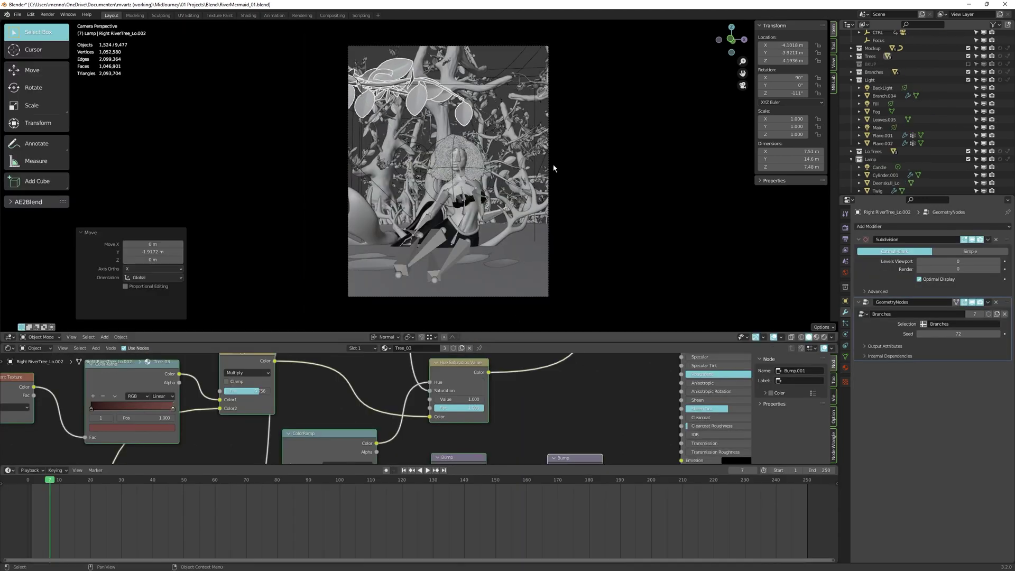
key(g)
key(z)
click(491, 238)
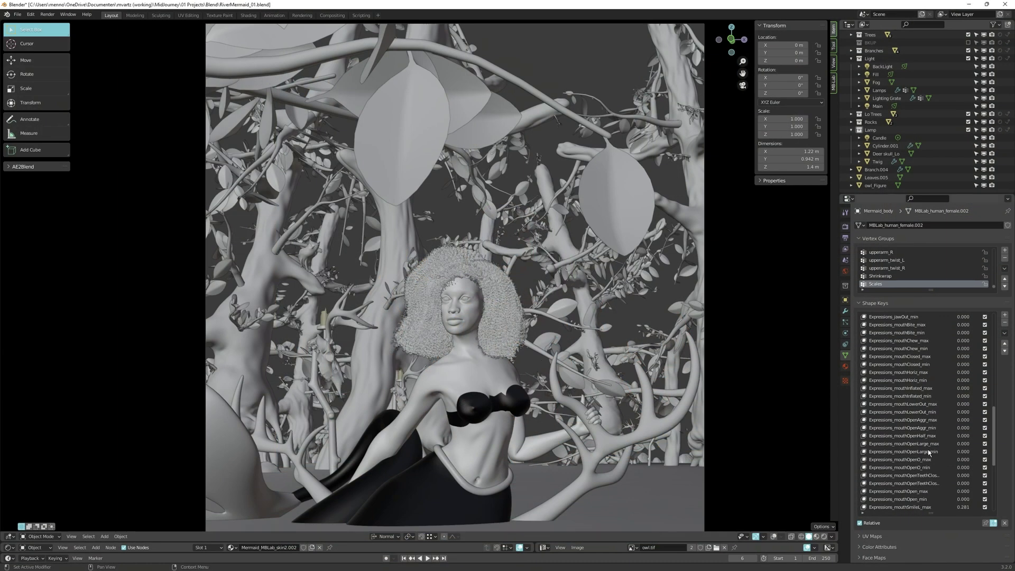
scroll(930, 452, down, 2)
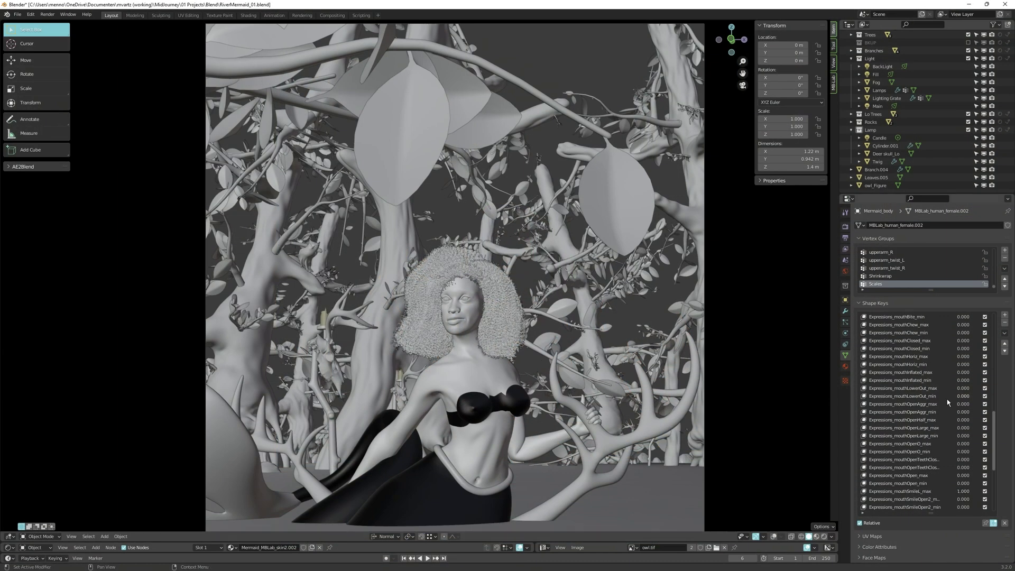
scroll(928, 408, up, 19)
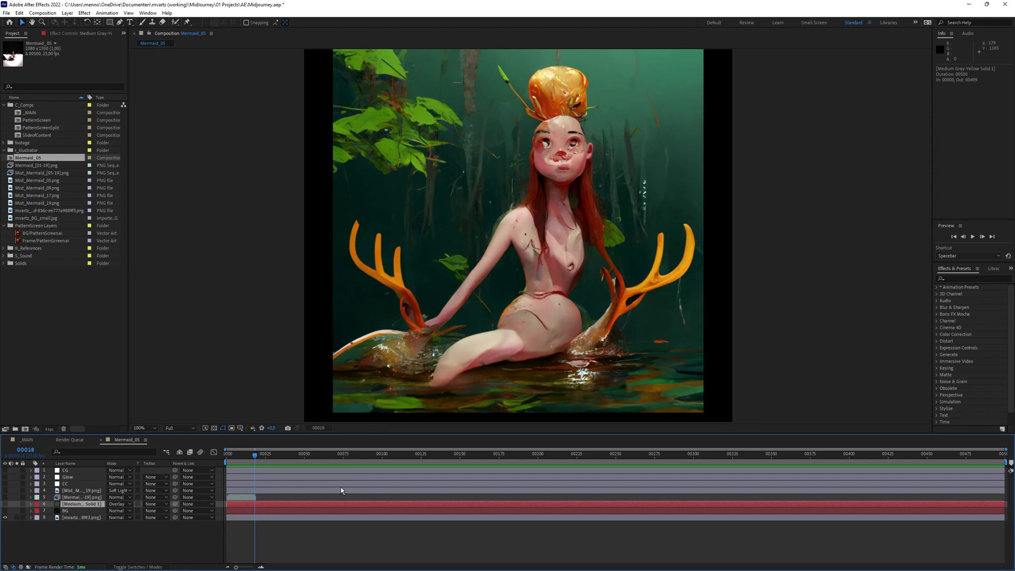
In Mermaid_05, hide the concept image layer and show the render, mist, CC, Glow and CG layers.
click(6, 518)
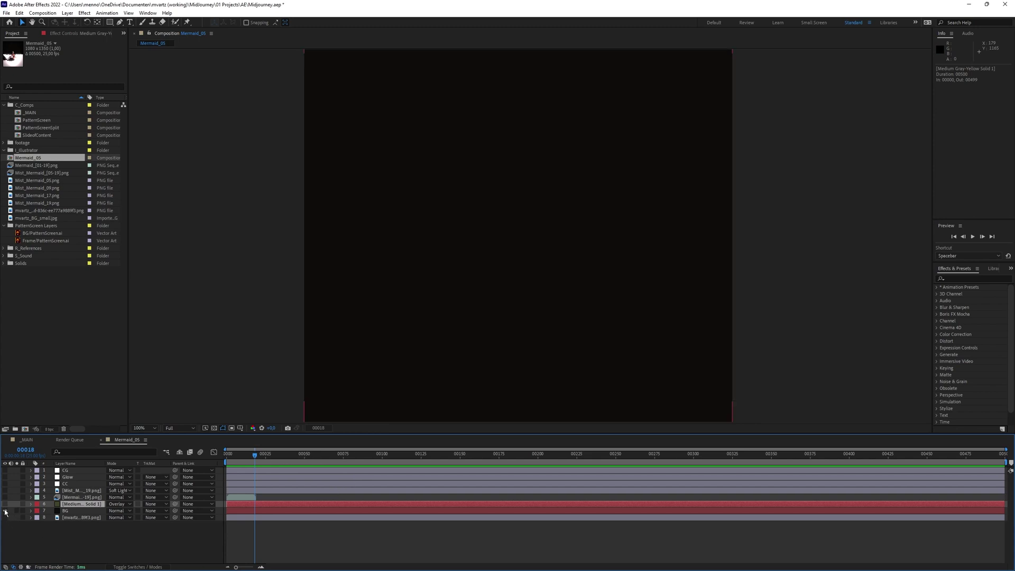
click(6, 497)
click(5, 491)
click(6, 484)
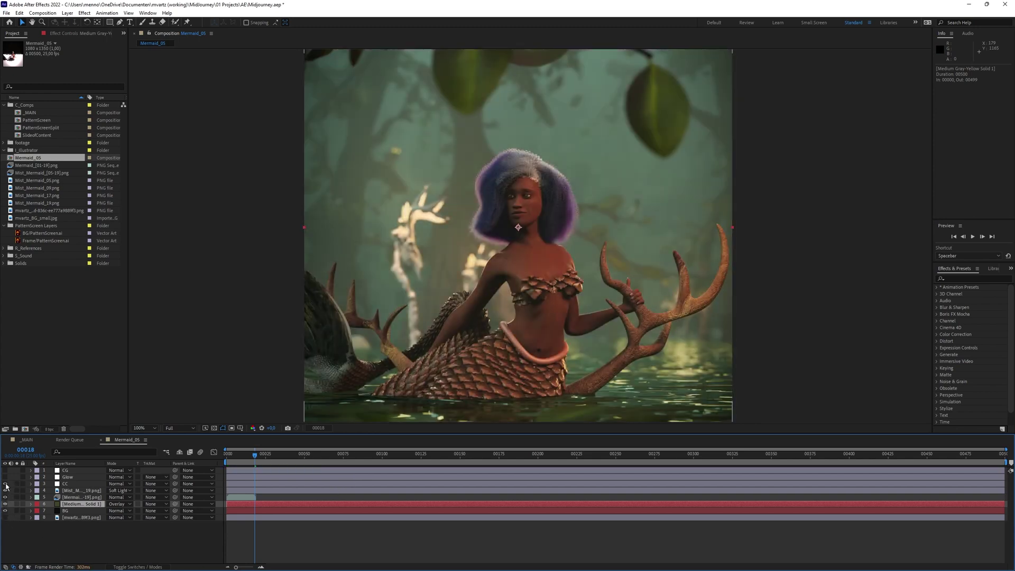
click(5, 477)
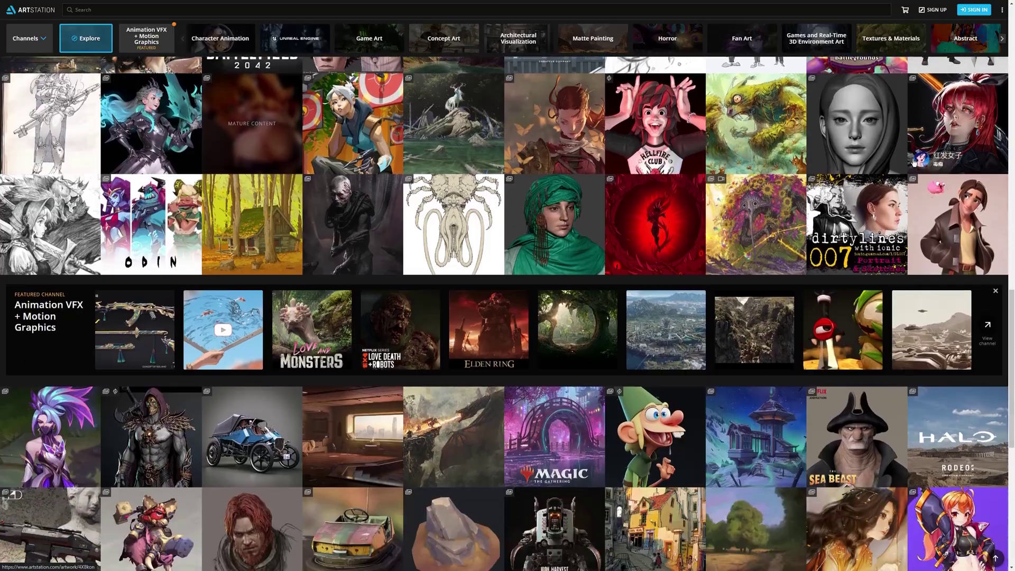
scroll(915, 162, down, 6)
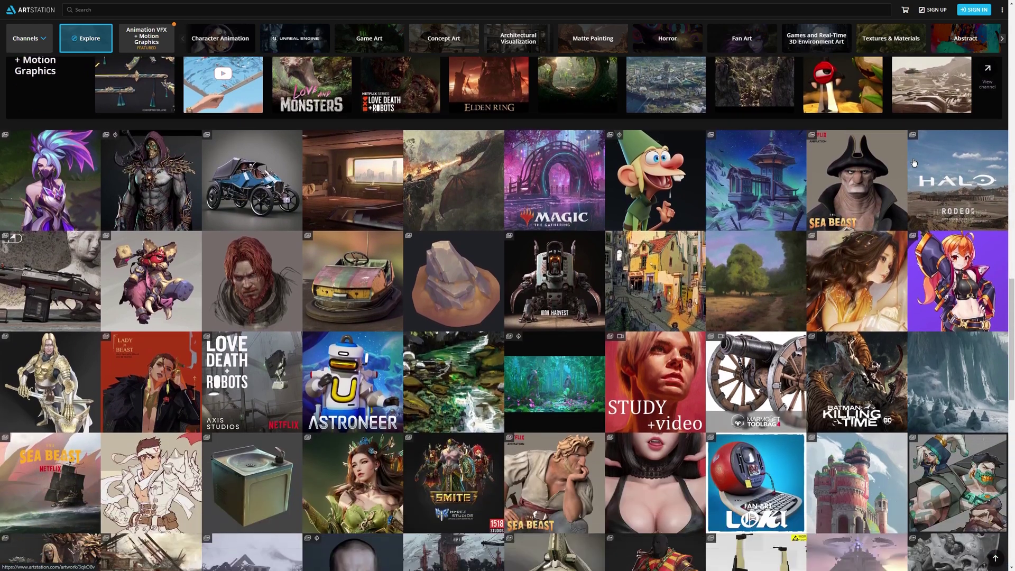
scroll(914, 162, down, 6)
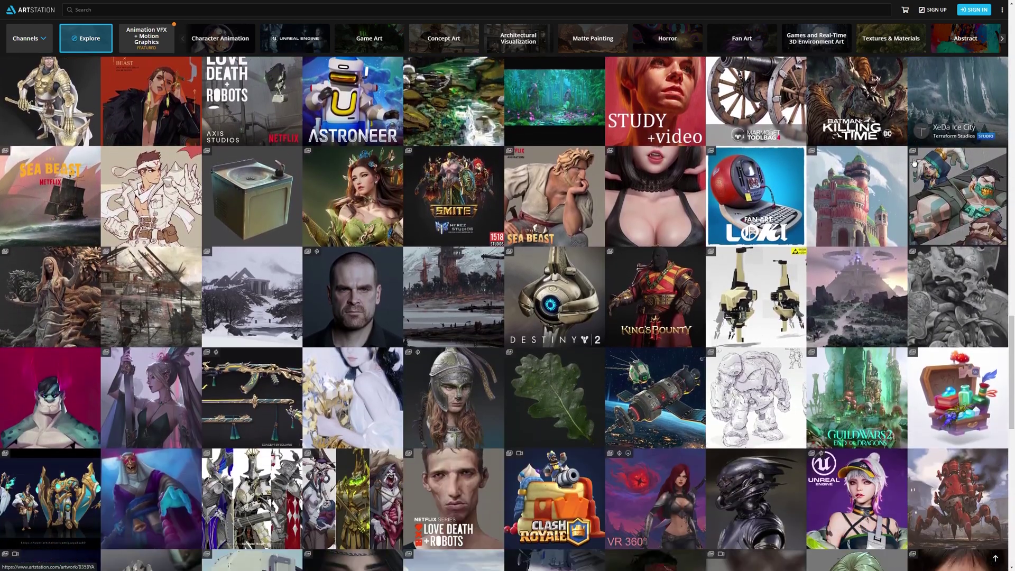
scroll(914, 162, down, 4)
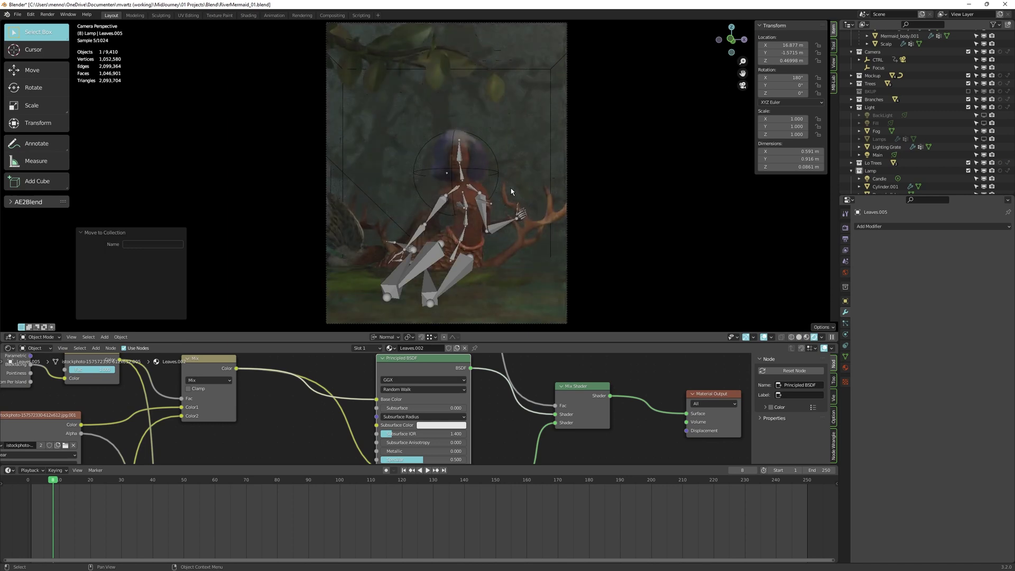
With overlays hidden, set the Main light's radius to 0.33/2, giving 0.165 m.
key(shift+alt+z)
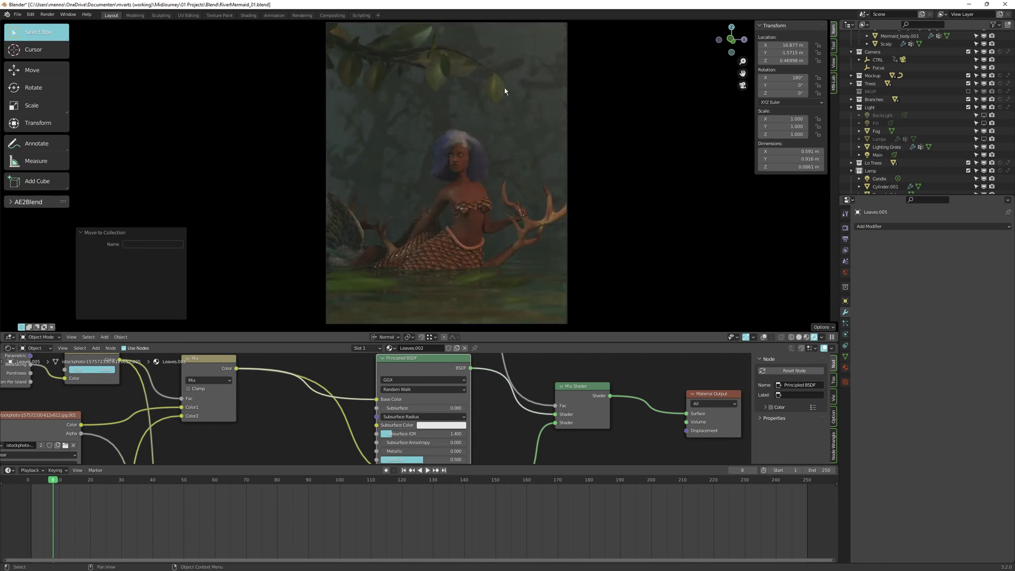
click(878, 155)
click(846, 335)
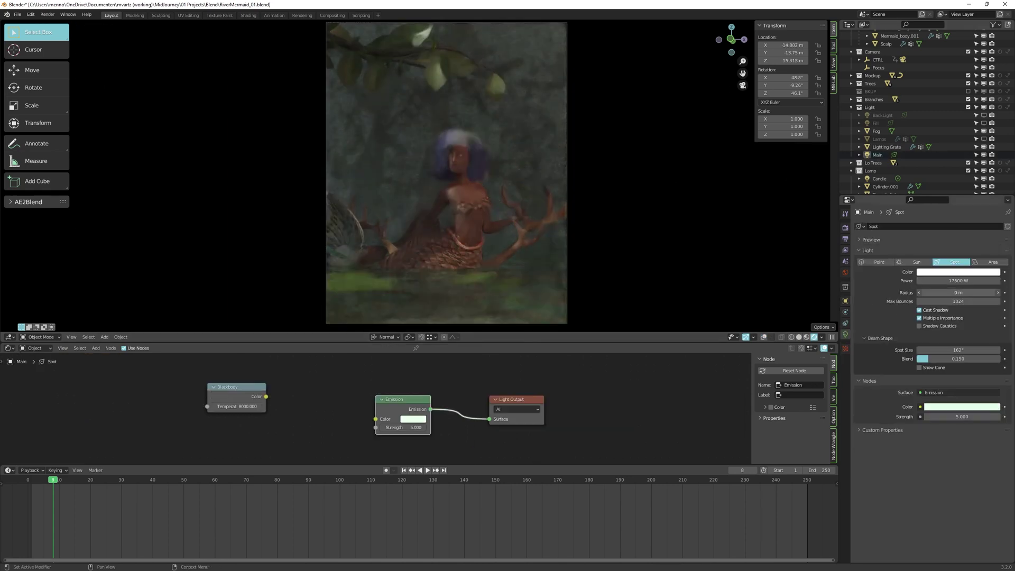
drag(946, 291, 961, 292)
click(963, 292)
text(/2)
key(Return)
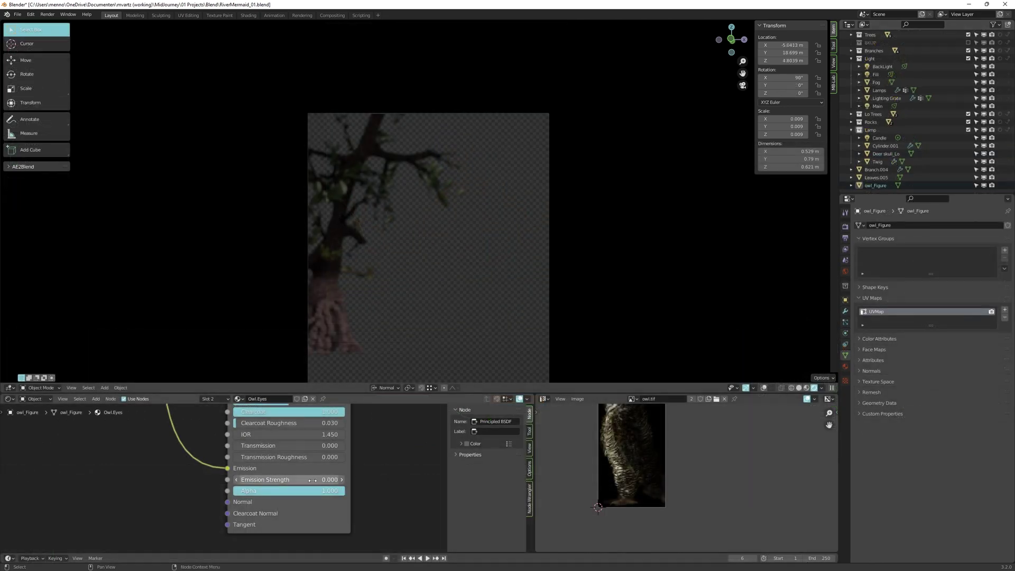
Start entering a new Emission Strength value (0.0) on the Owl.Eyes Principled BSDF.
click(313, 480)
text(0.0)
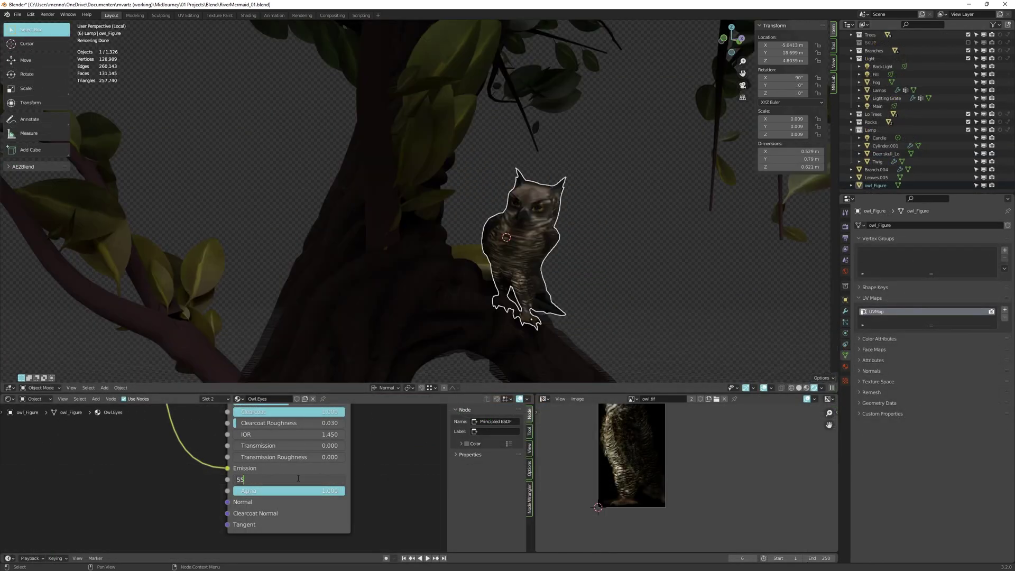